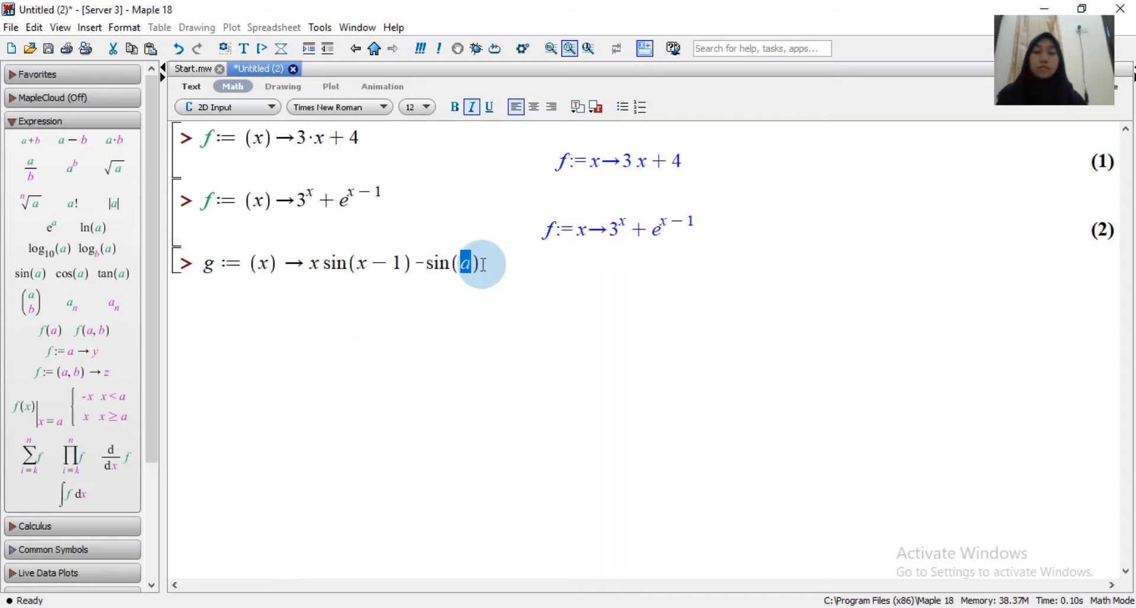
Complete the last term of g as sin^2(x) by adding the exponent 2 and argument x, and evaluate the definition
{"action": "double_click", "coordinate": [466, 262]}
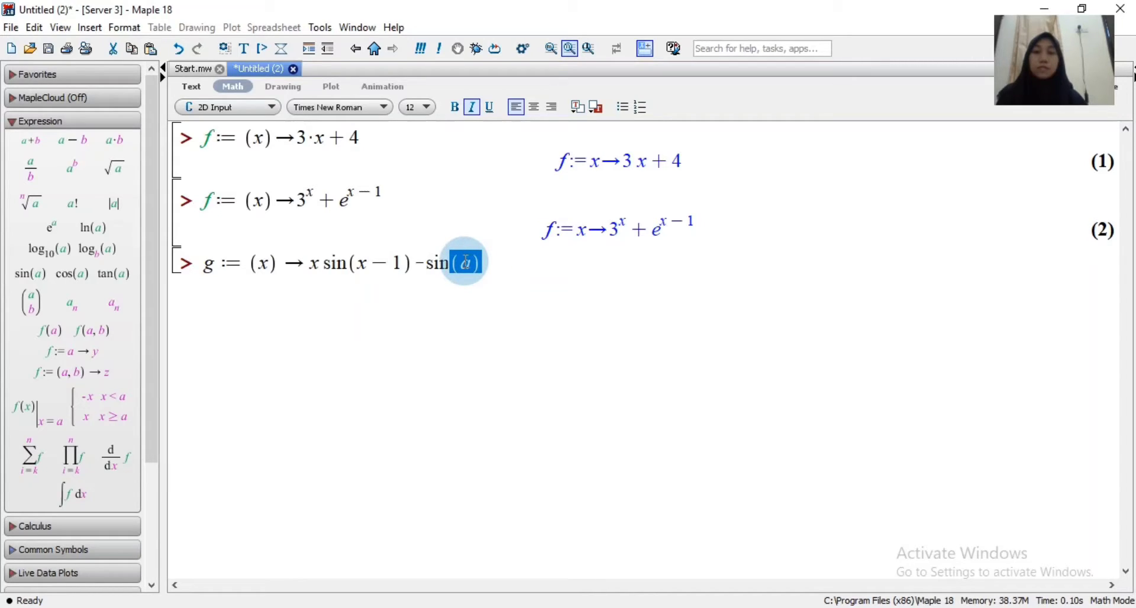
{"action": "left_click", "coordinate": [463, 262]}
{"action": "left_click", "coordinate": [450, 264]}
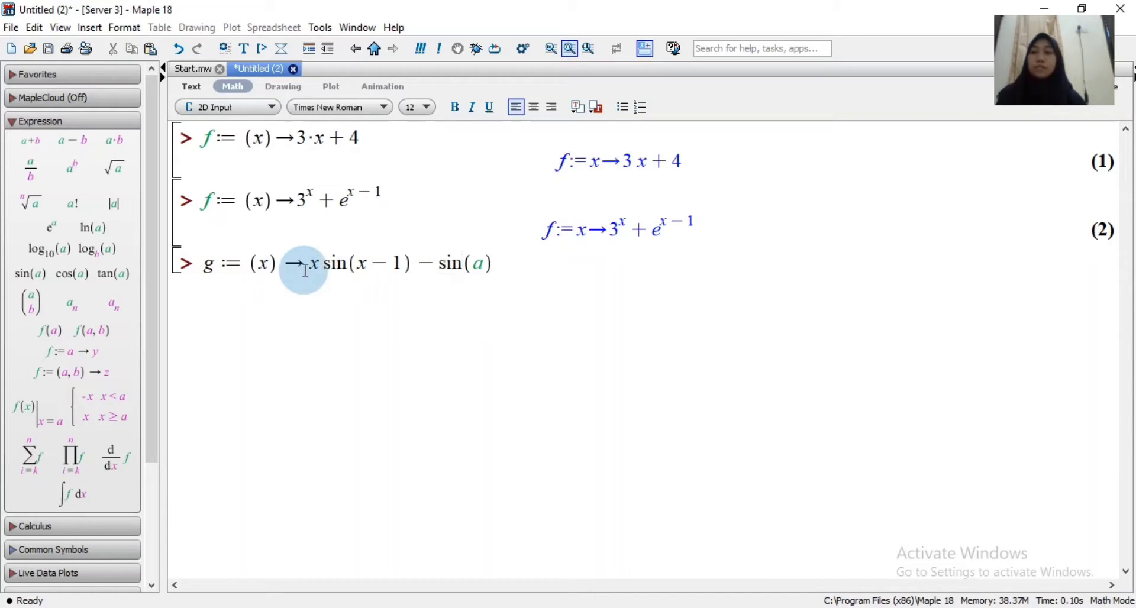
{"action": "left_click", "coordinate": [92, 178]}
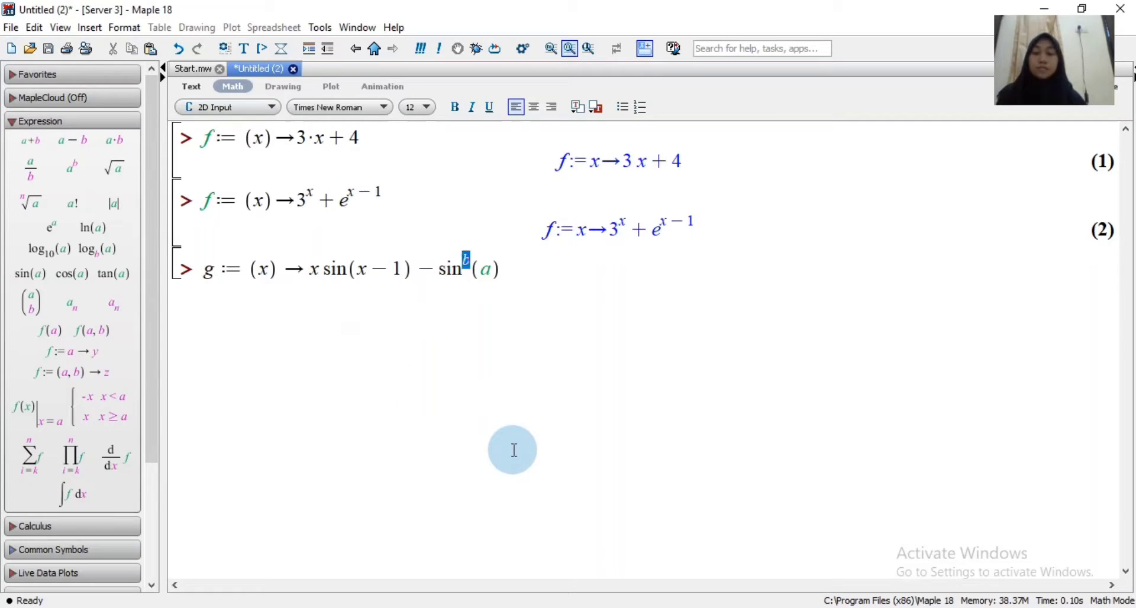
{"action": "type", "text": "2"}
{"action": "key", "text": "Tab"}
{"action": "type", "text": "x"}
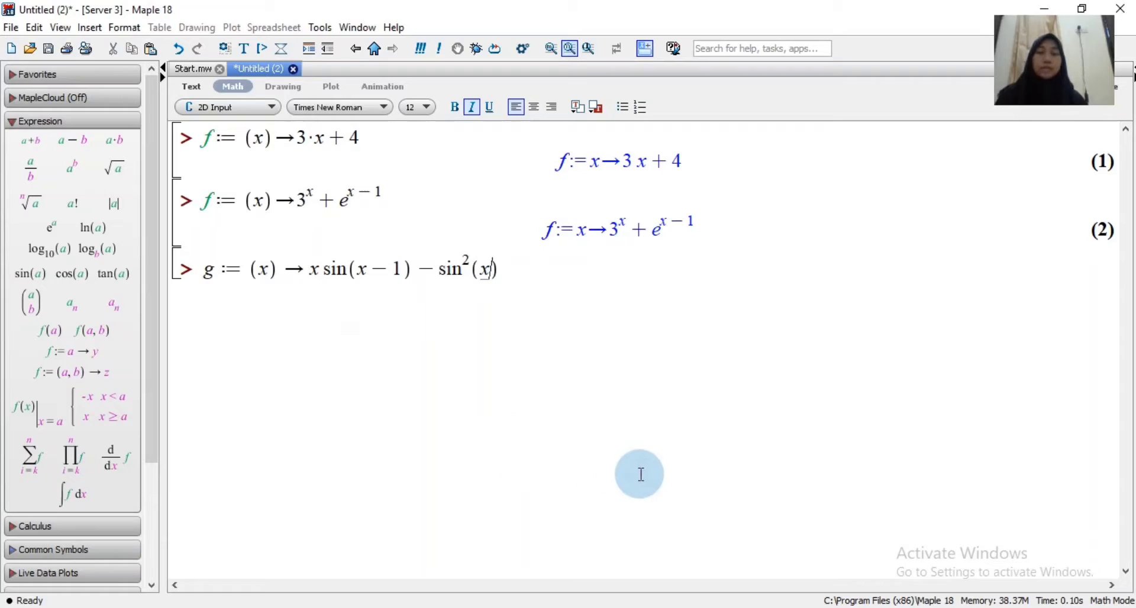
{"action": "left_click", "coordinate": [536, 275]}
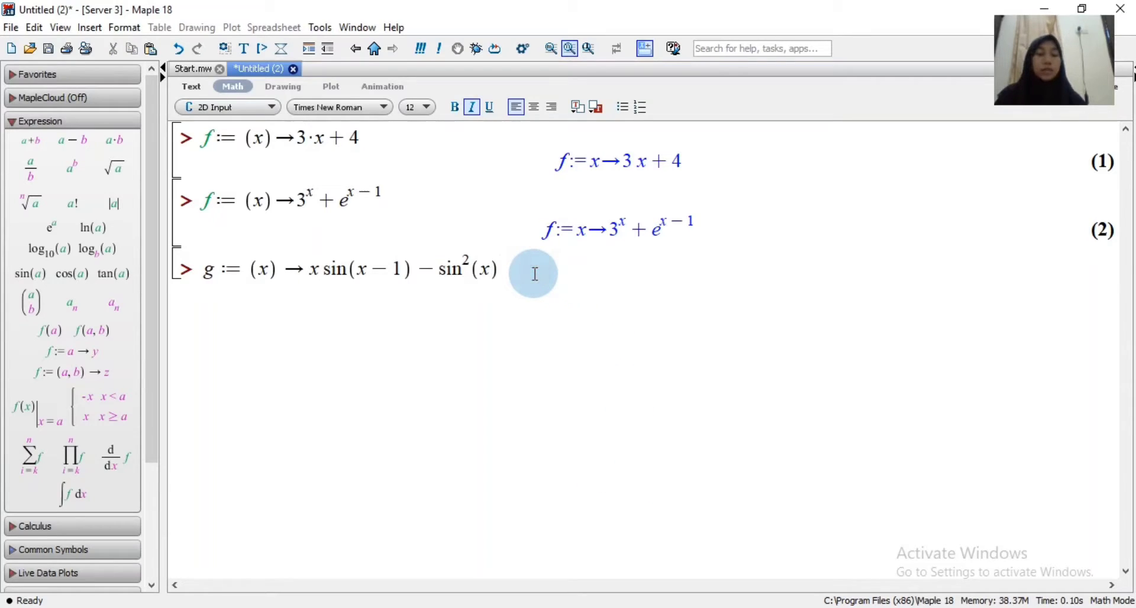
{"action": "key", "text": "Return"}
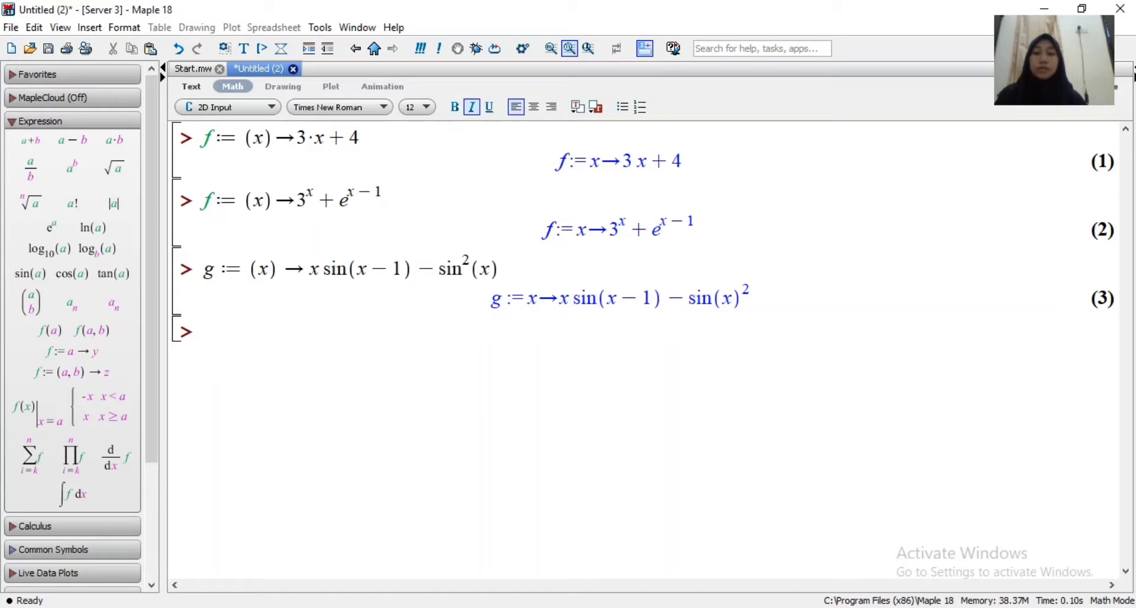
Consult the exercise slide in PowerPoint, return to Maple, and start a single-variable function definition named h with argument (x)
{"action": "mouse_move", "coordinate": [307, 607]}
{"action": "left_click", "coordinate": [331, 562]}
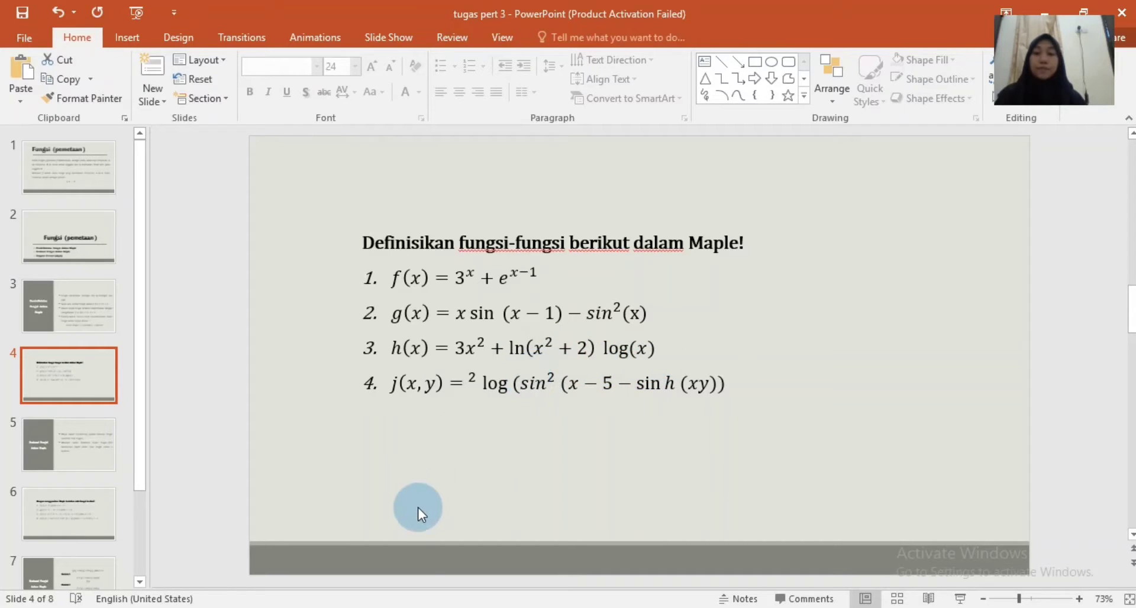
{"action": "left_click", "coordinate": [331, 532]}
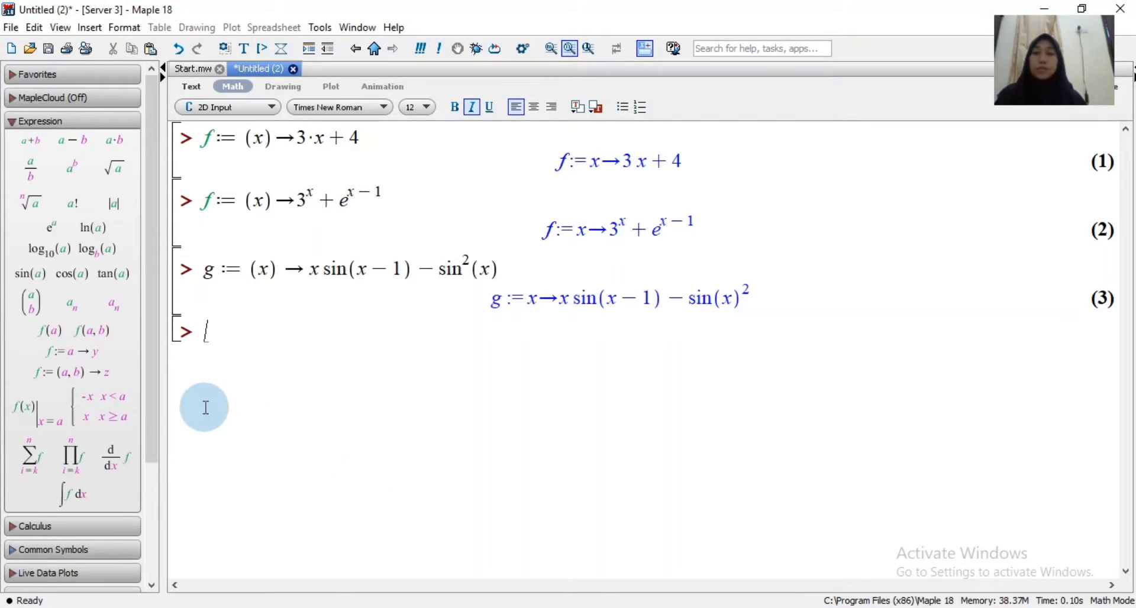
{"action": "left_click", "coordinate": [84, 350]}
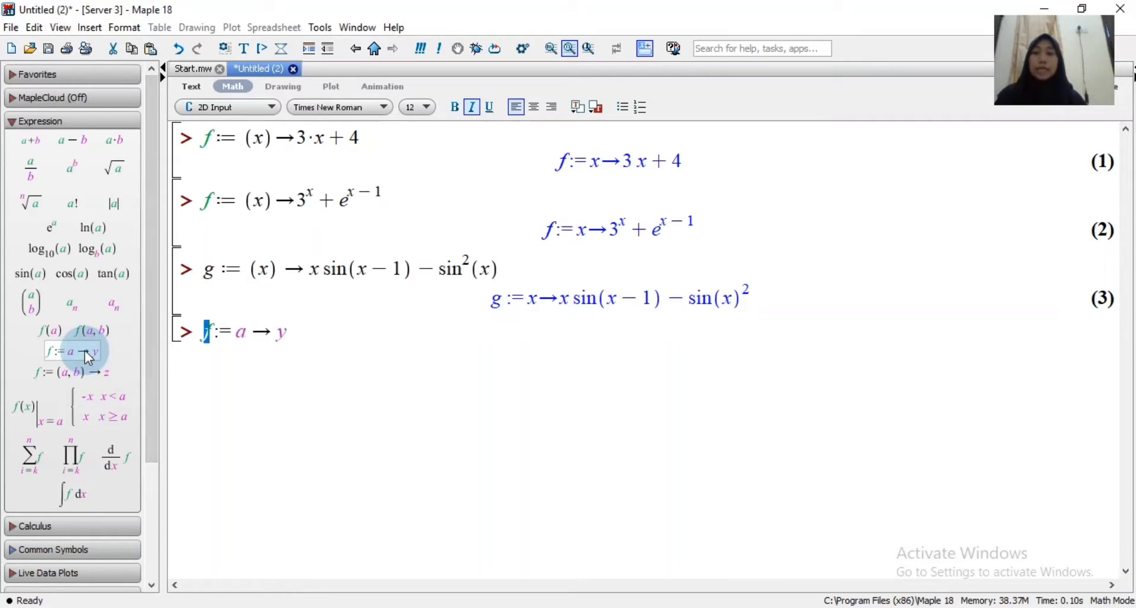
{"action": "type", "text": "h"}
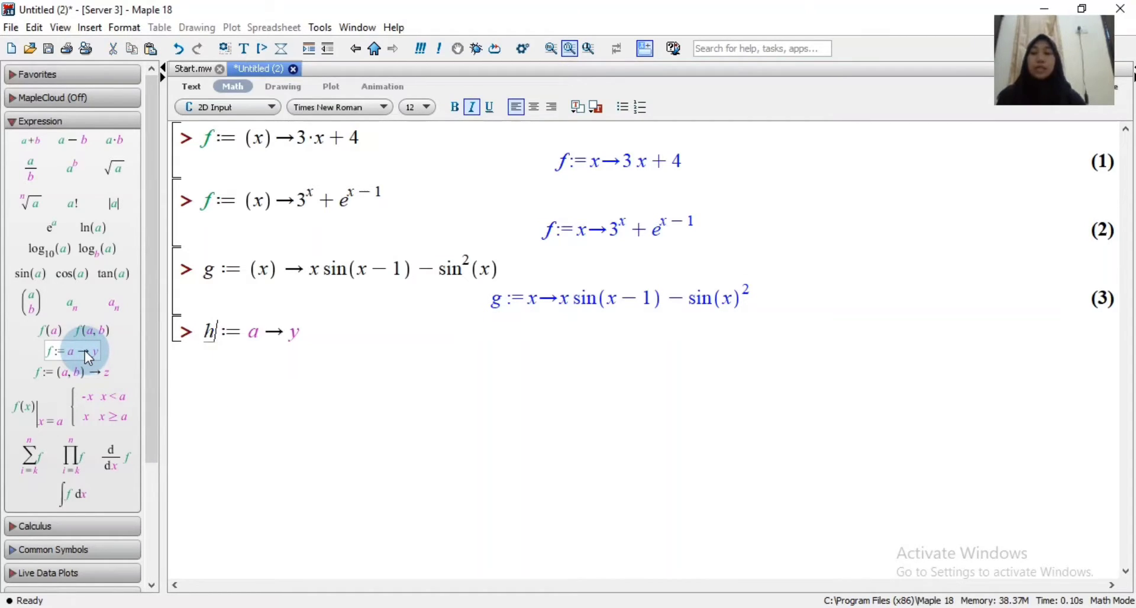
{"action": "key", "text": "Tab"}
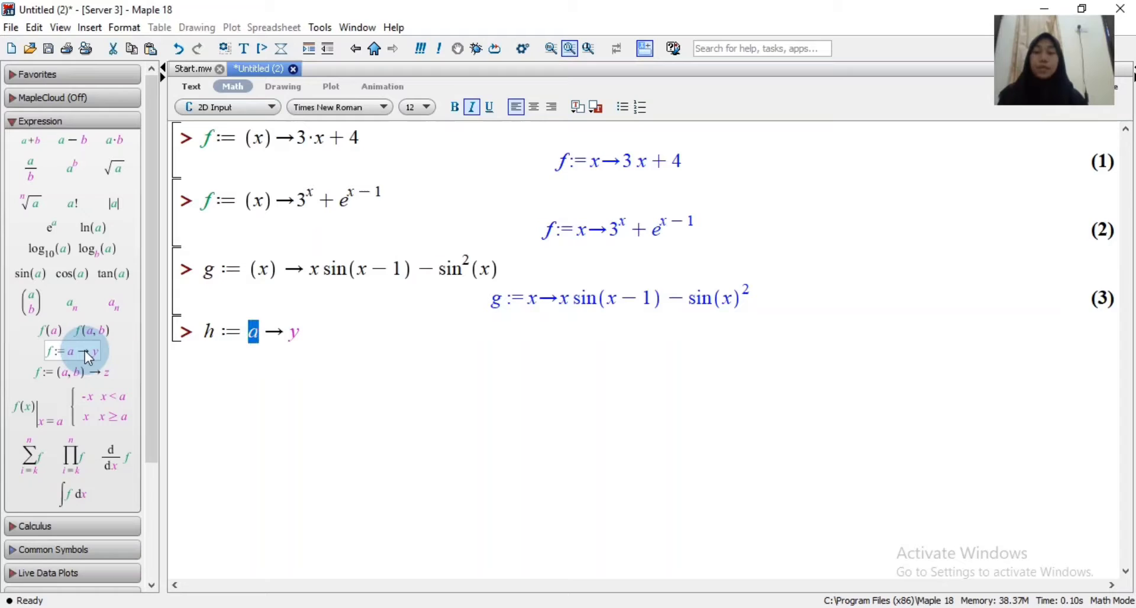
{"action": "type", "text": "(x)"}
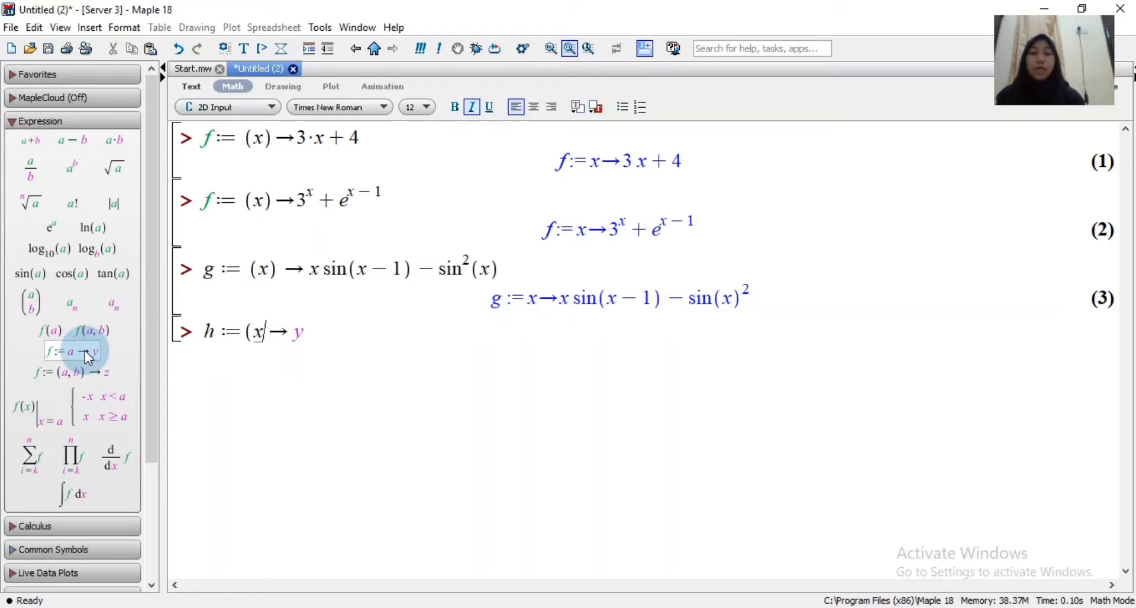
{"action": "key", "text": "Tab"}
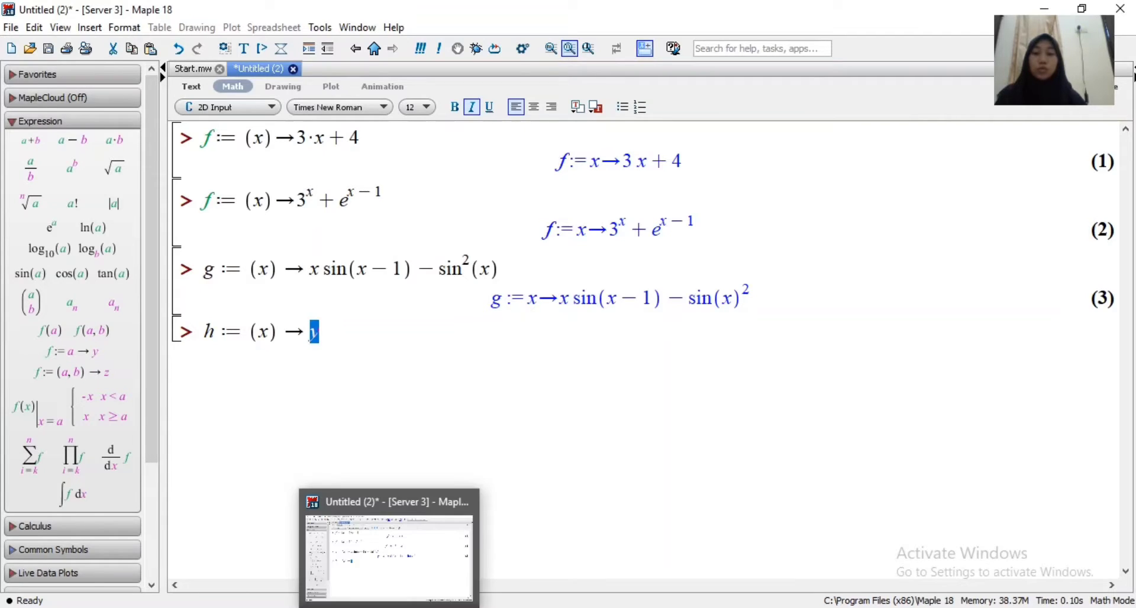
Check the exercise slide in PowerPoint again and enter 3·x^2 as the first term of h in Maple
{"action": "left_click", "coordinate": [307, 607]}
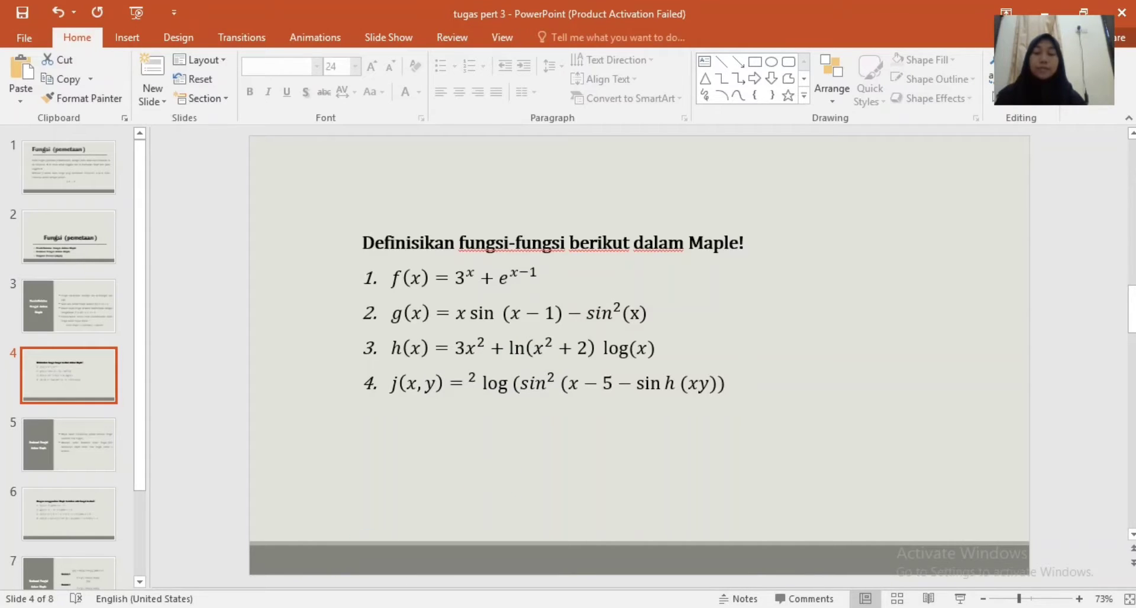
{"action": "left_click", "coordinate": [296, 607]}
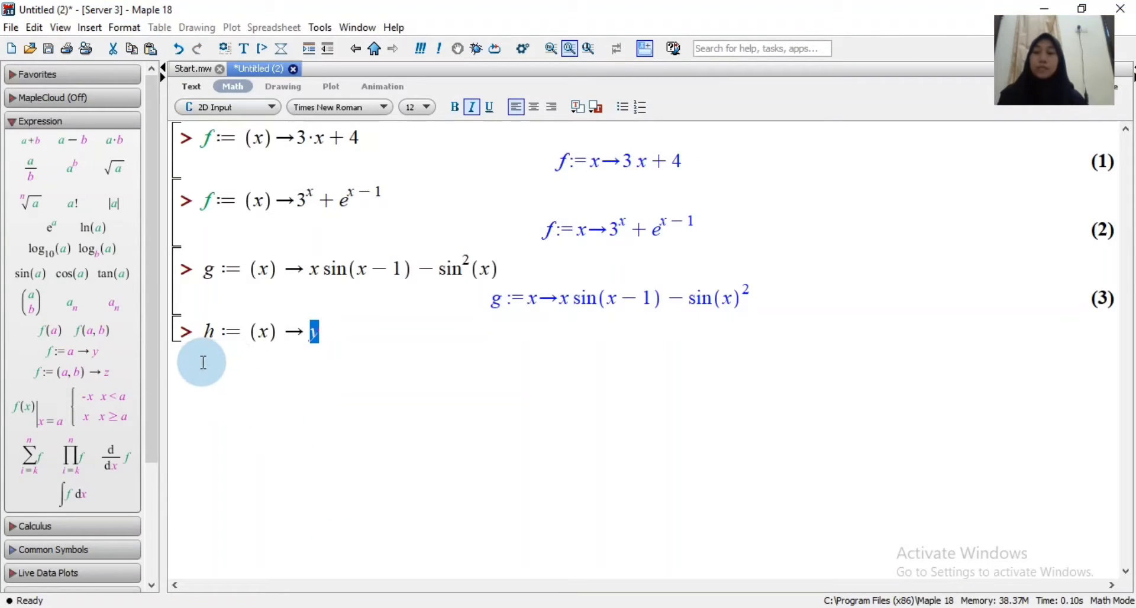
{"action": "type", "text": "3"}
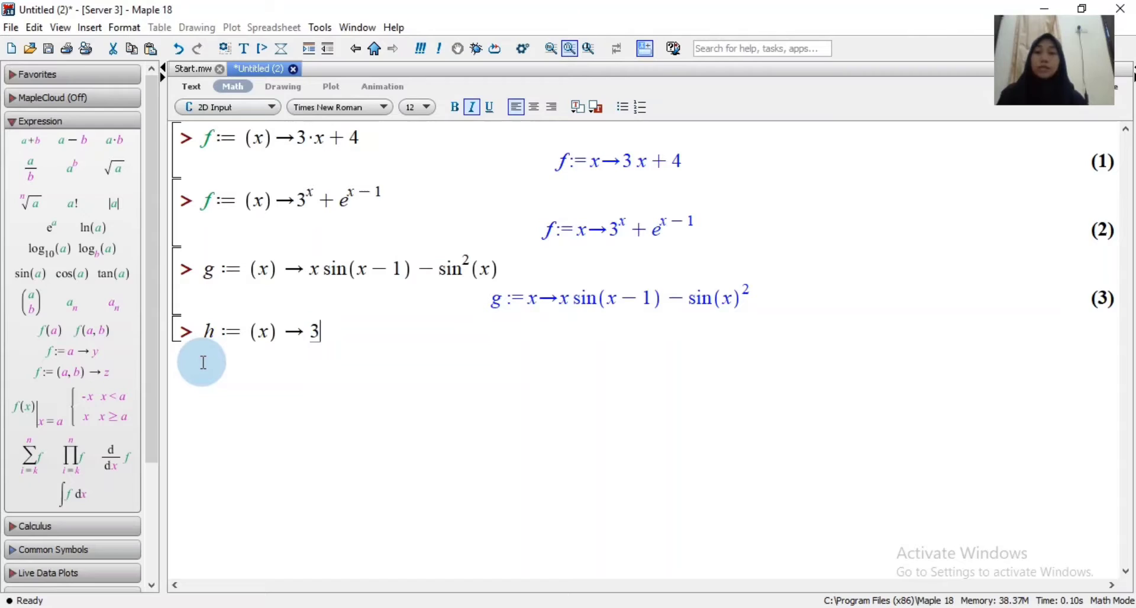
{"action": "key", "text": "BackSpace"}
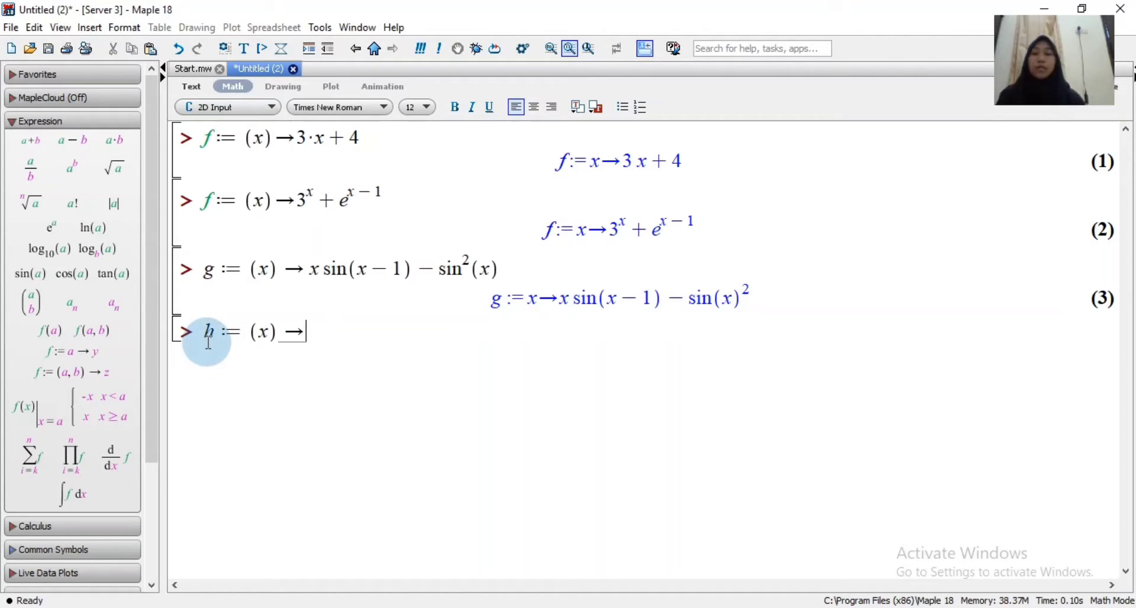
{"action": "left_click", "coordinate": [116, 141]}
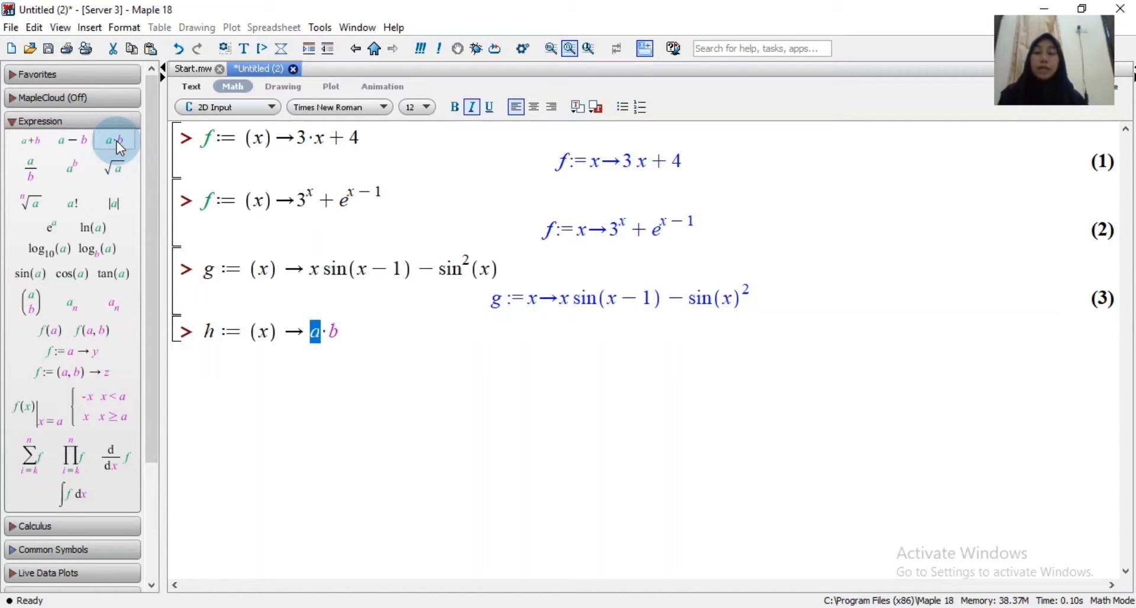
{"action": "type", "text": "3"}
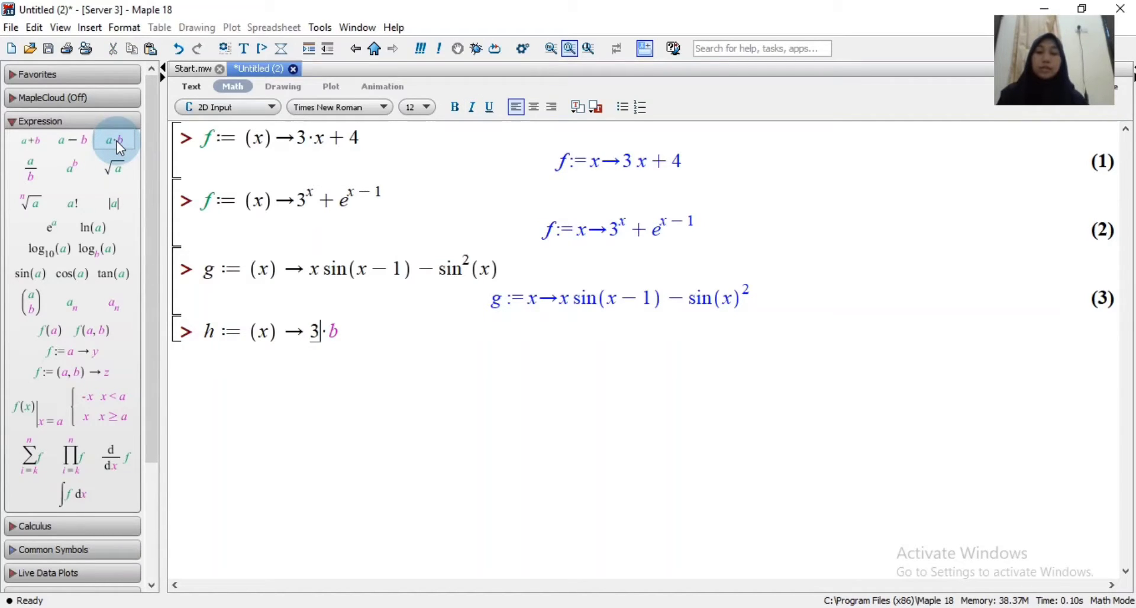
{"action": "key", "text": "Tab"}
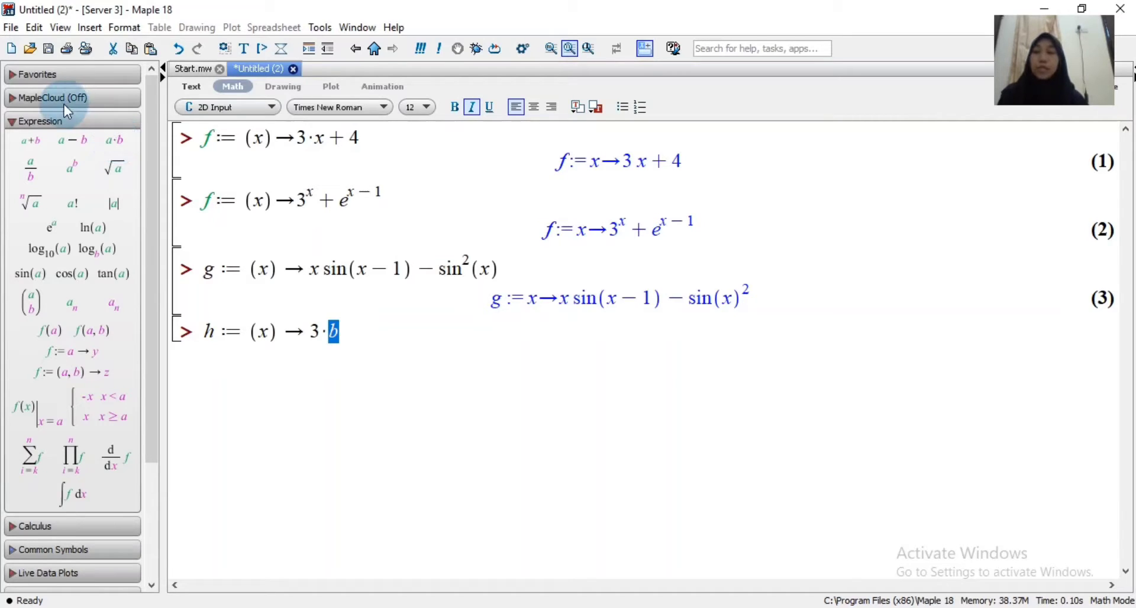
{"action": "left_click", "coordinate": [76, 168]}
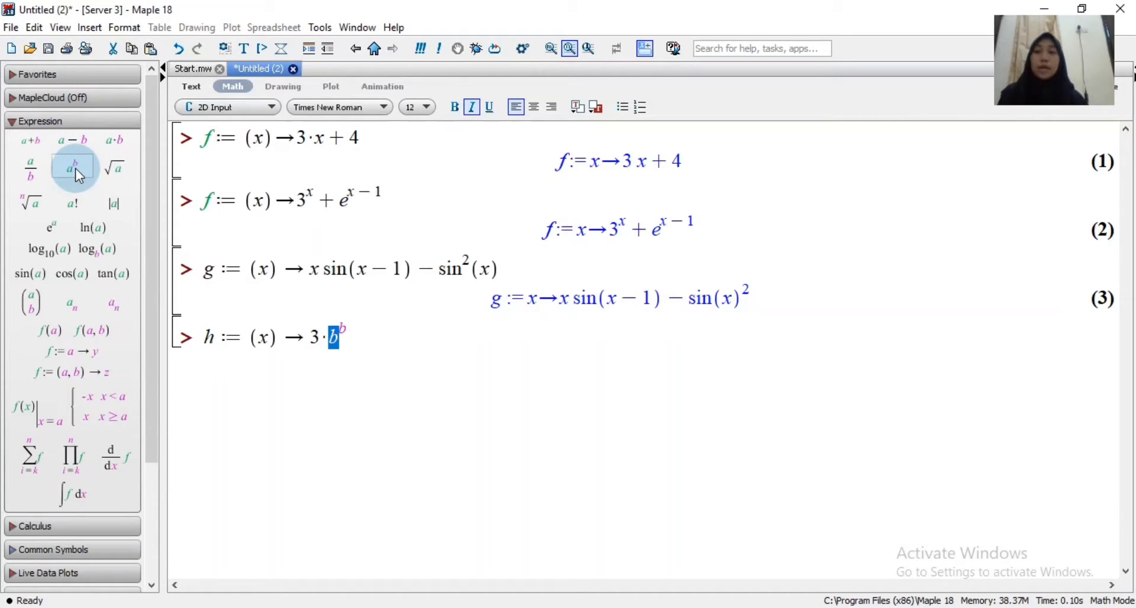
{"action": "type", "text": "x"}
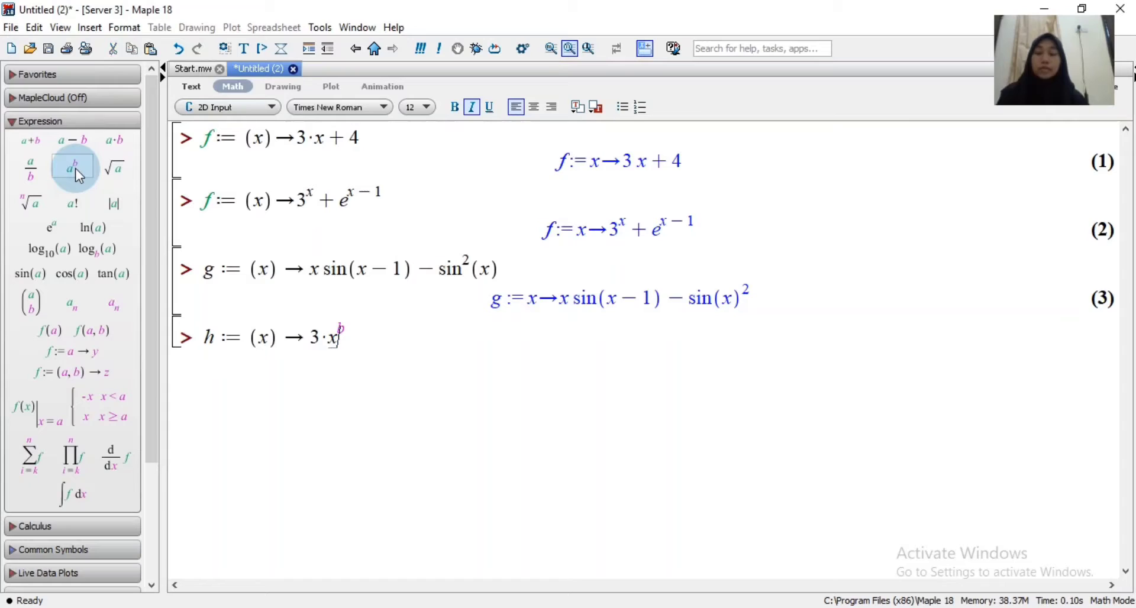
{"action": "key", "text": "Tab"}
{"action": "type", "text": "2"}
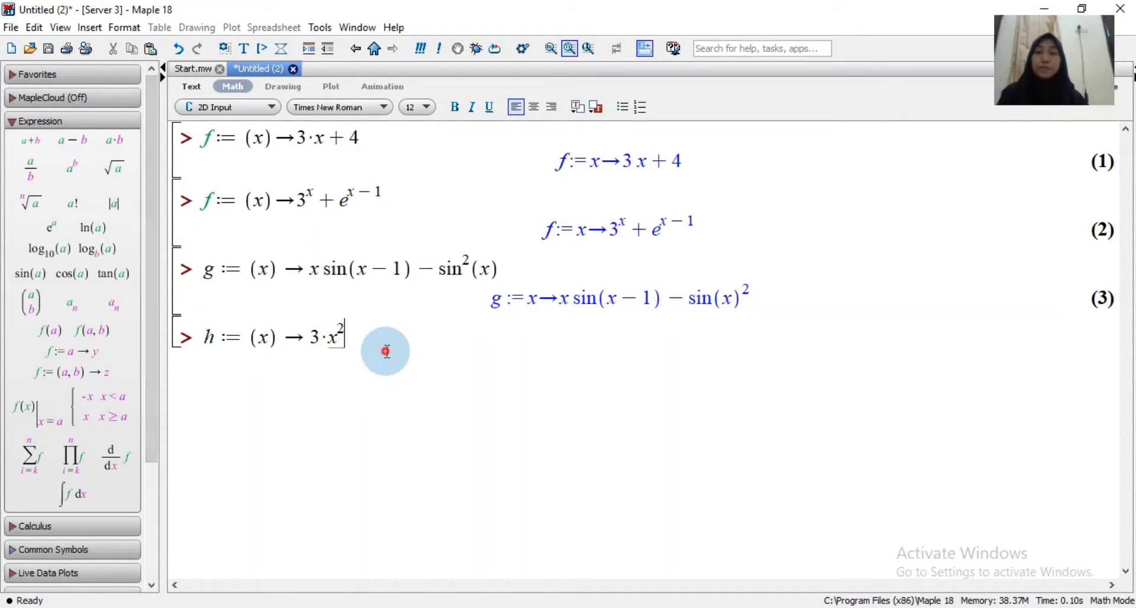
{"action": "key", "text": "Right"}
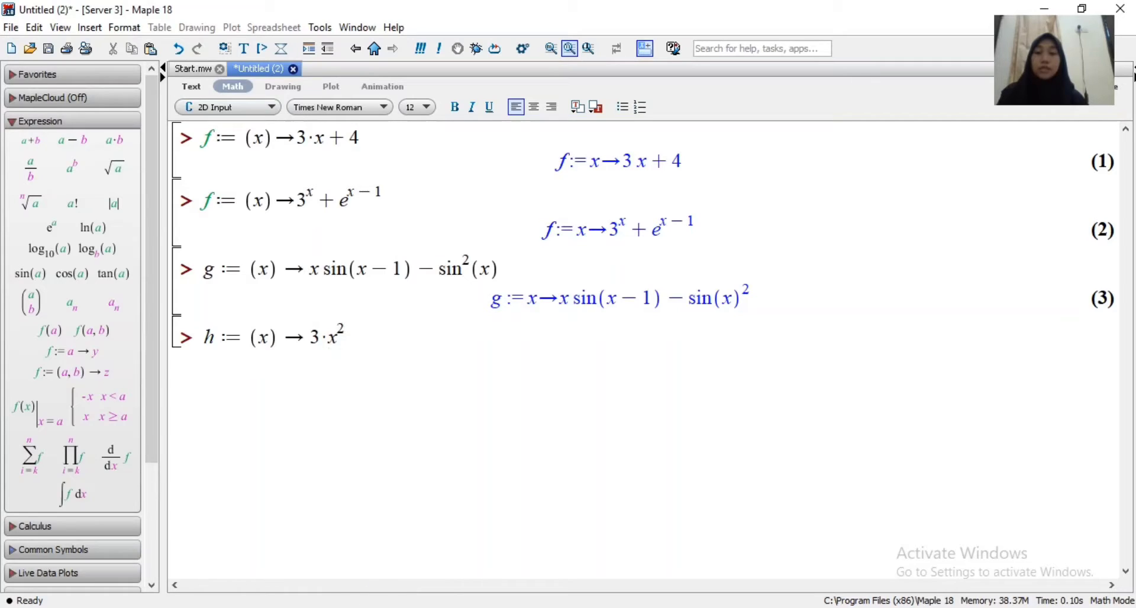
Check h on the PowerPoint slide, return to Maple, and add a natural logarithm term, + ln( ), after 3·x^2
{"action": "left_click", "coordinate": [313, 607]}
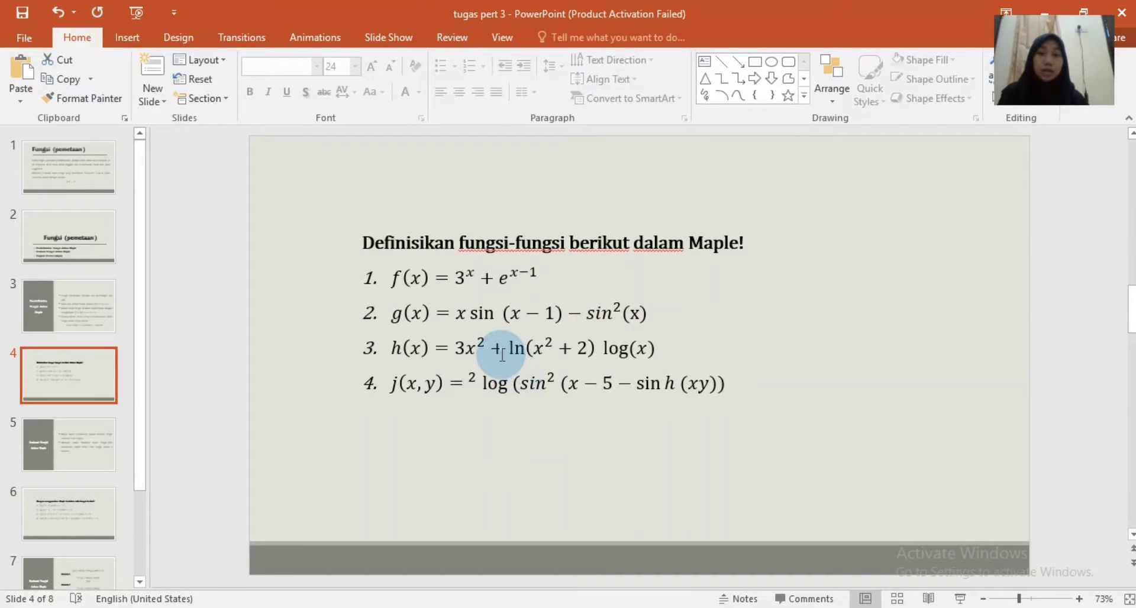
{"action": "left_click", "coordinate": [393, 607]}
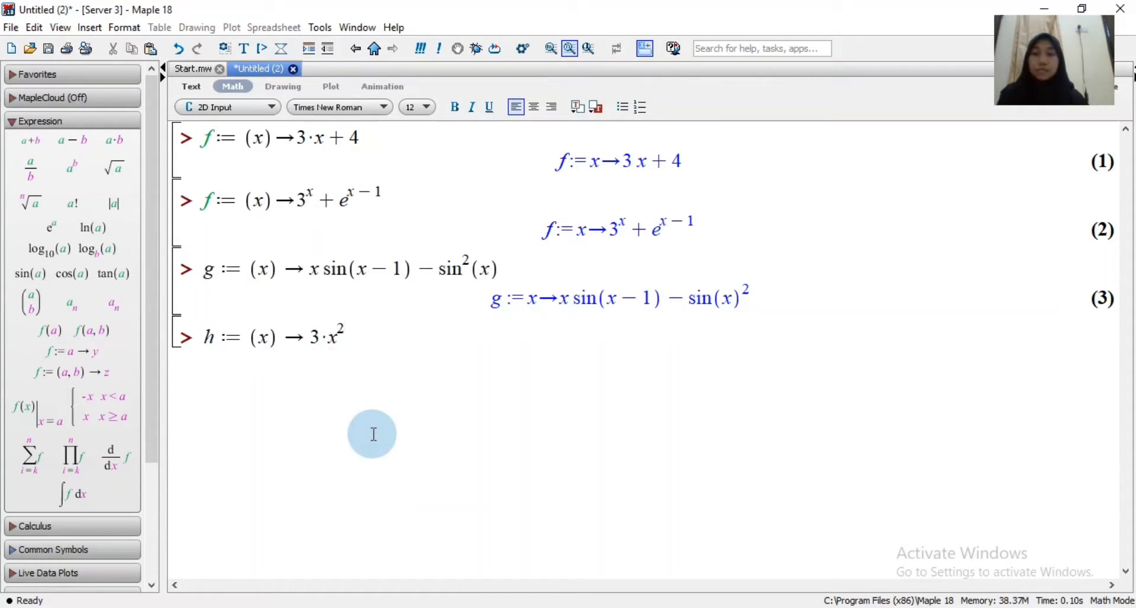
{"action": "left_click", "coordinate": [31, 141]}
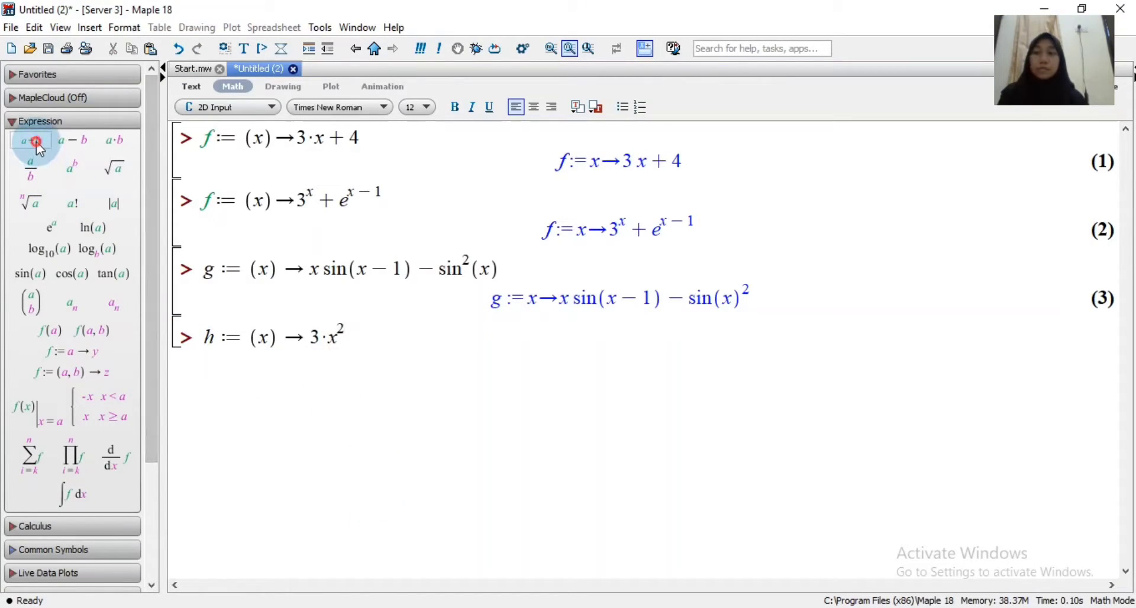
{"action": "left_click", "coordinate": [301, 360]}
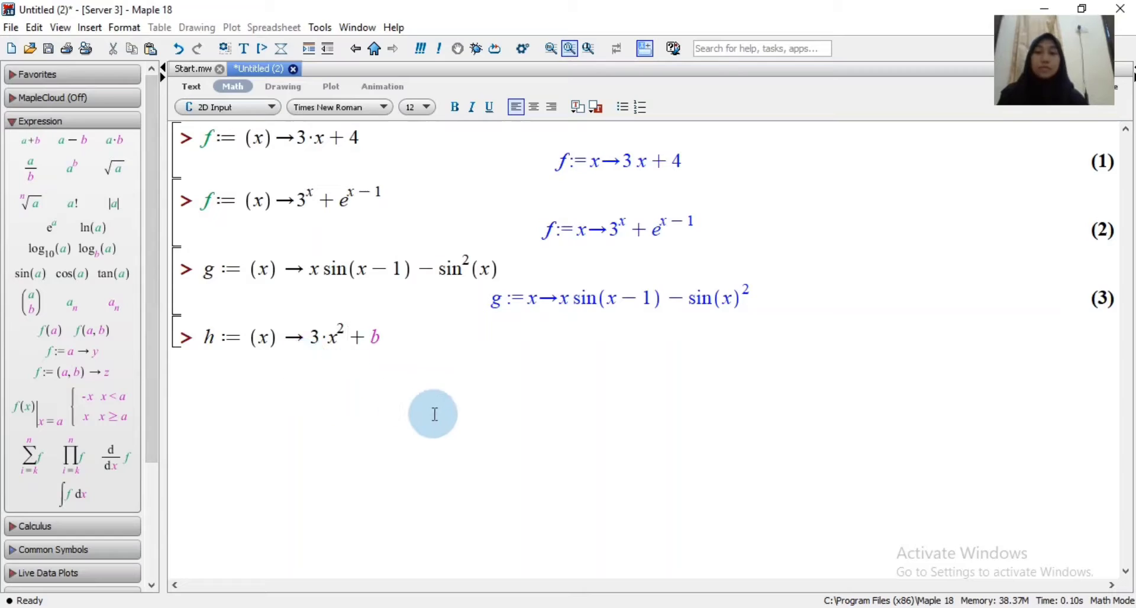
{"action": "key", "text": "Tab"}
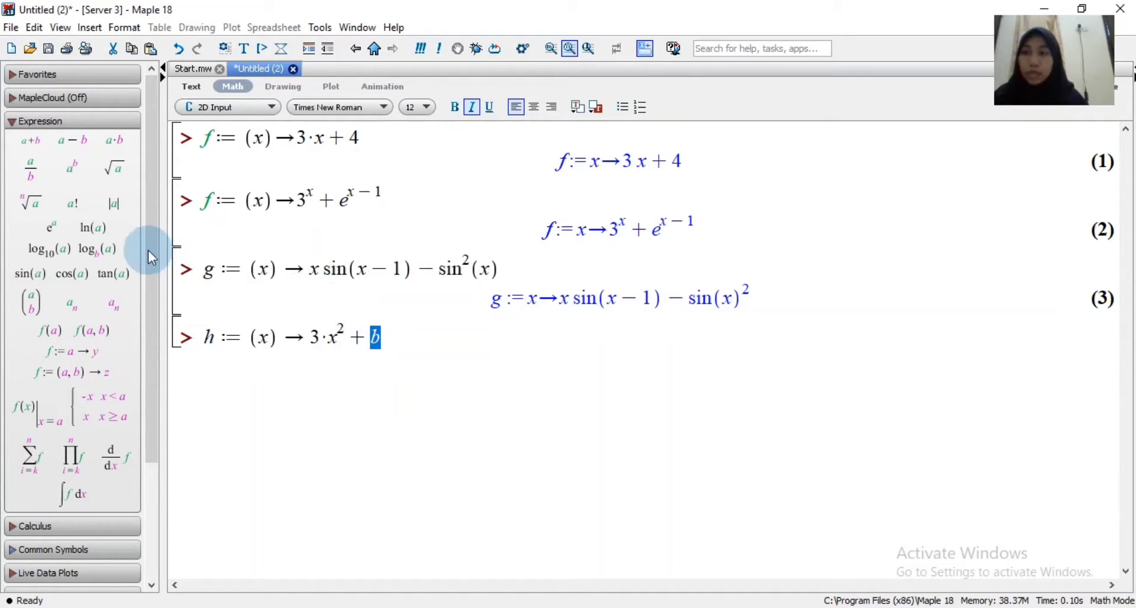
{"action": "left_click", "coordinate": [100, 229]}
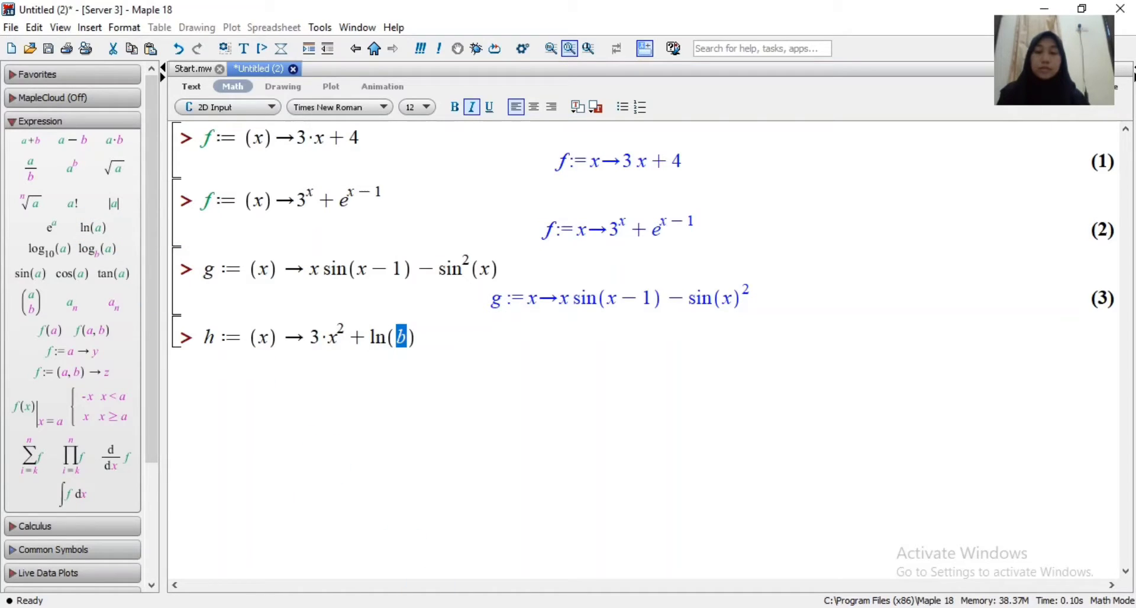
Check the logarithm's argument on the PowerPoint slide and enter x^2 inside ln in Maple's definition of h
{"action": "key", "text": "alt+Tab"}
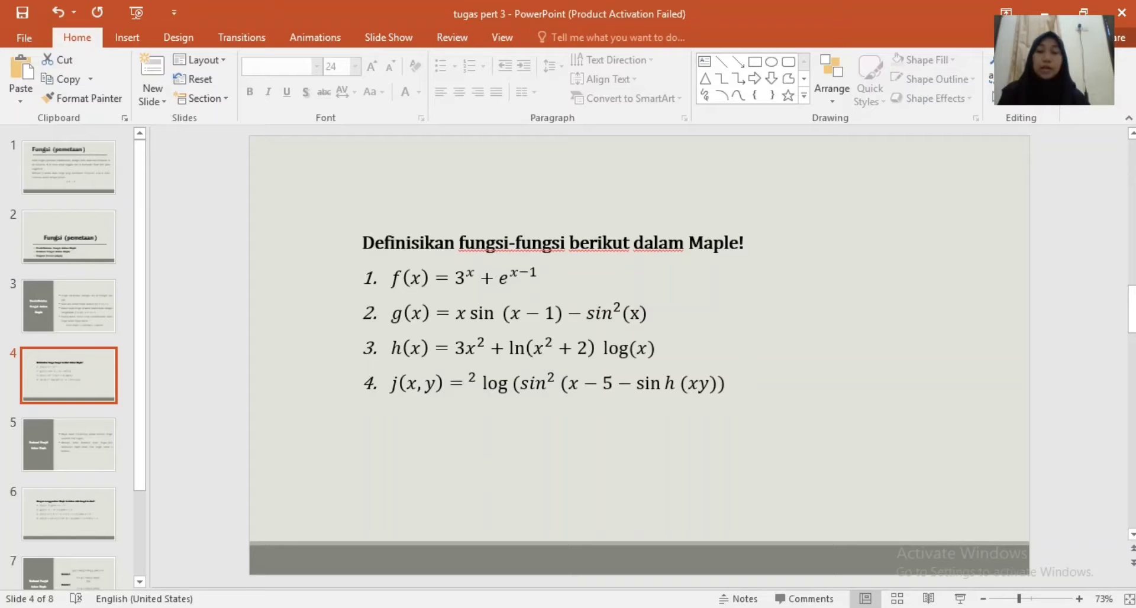
{"action": "key", "text": "alt+Tab"}
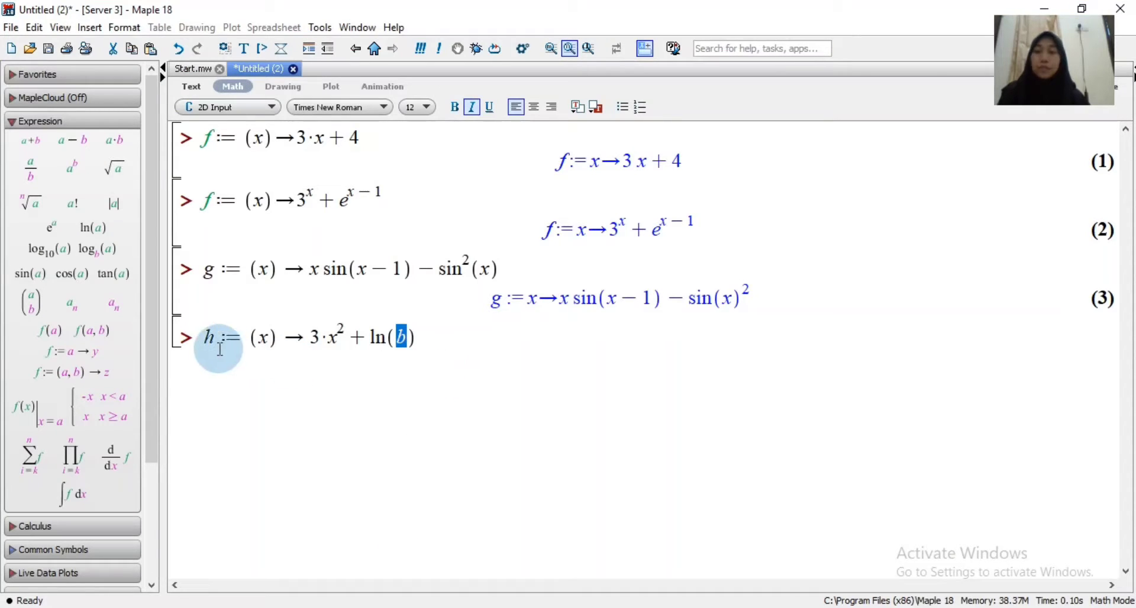
{"action": "left_click", "coordinate": [76, 168]}
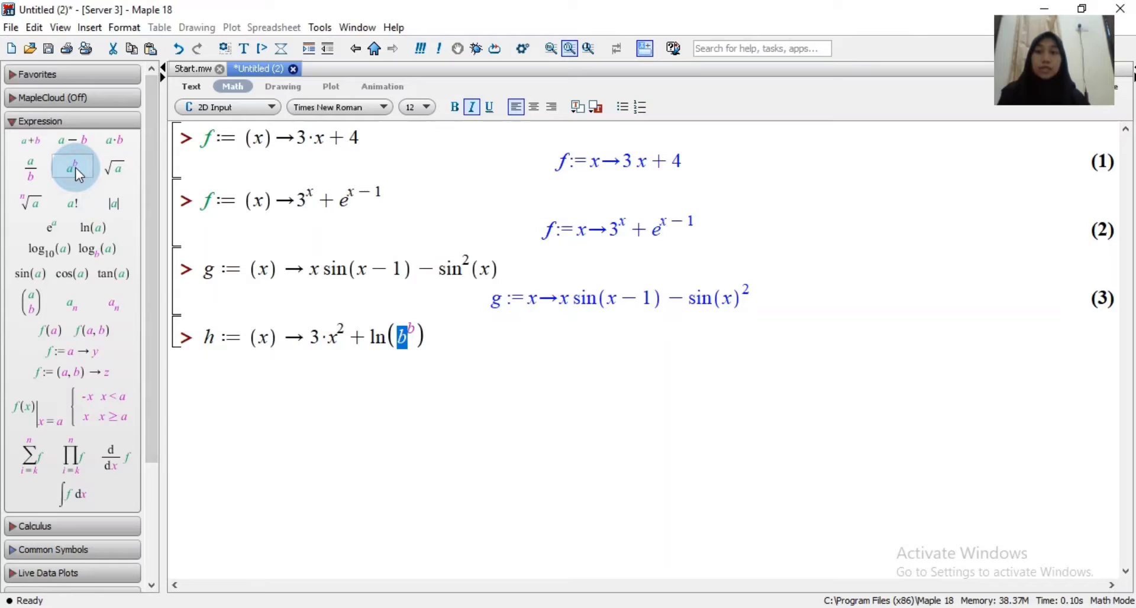
{"action": "type", "text": "x"}
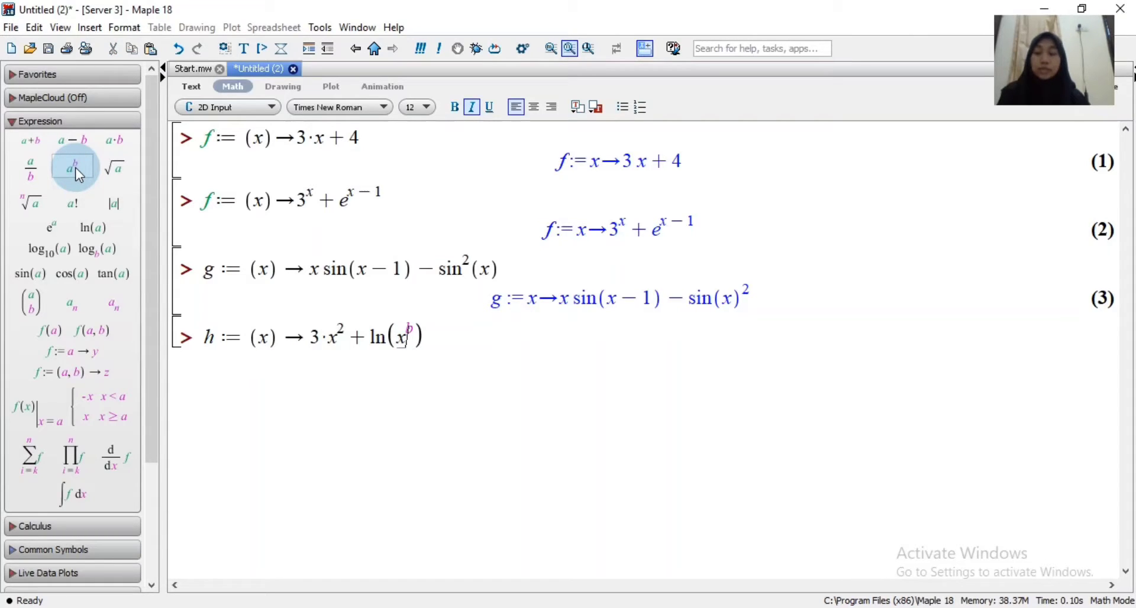
{"action": "key", "text": "Tab"}
{"action": "type", "text": "2"}
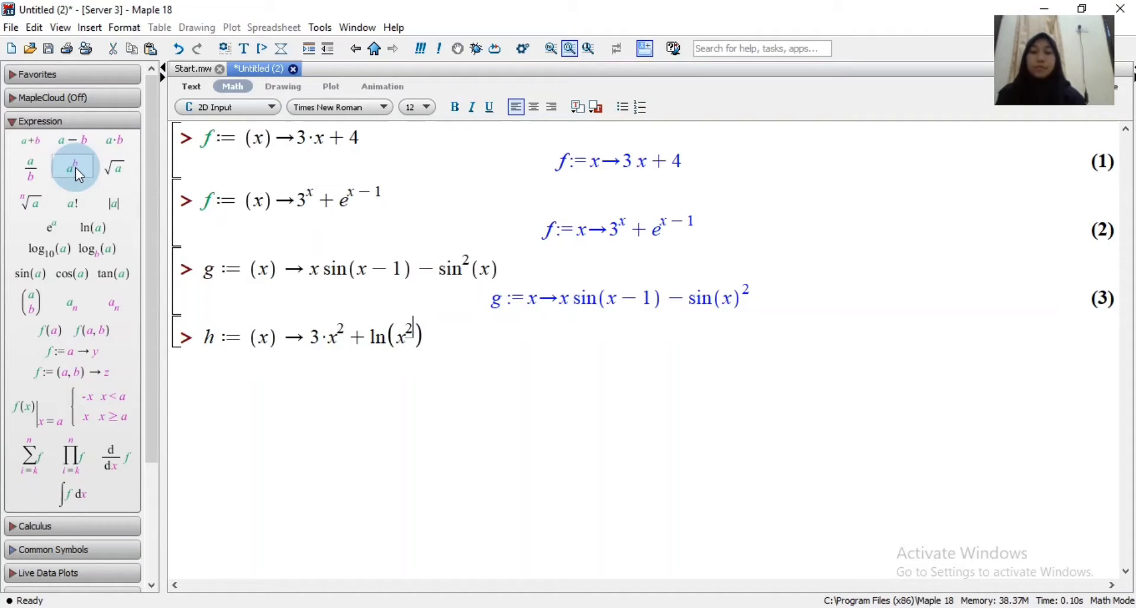
Add + 2 after x^2 inside the natural logarithm in the definition of h
{"action": "left_click", "coordinate": [32, 137]}
{"action": "key", "text": "BackSpace"}
{"action": "key", "text": "Tab"}
{"action": "type", "text": "2"}
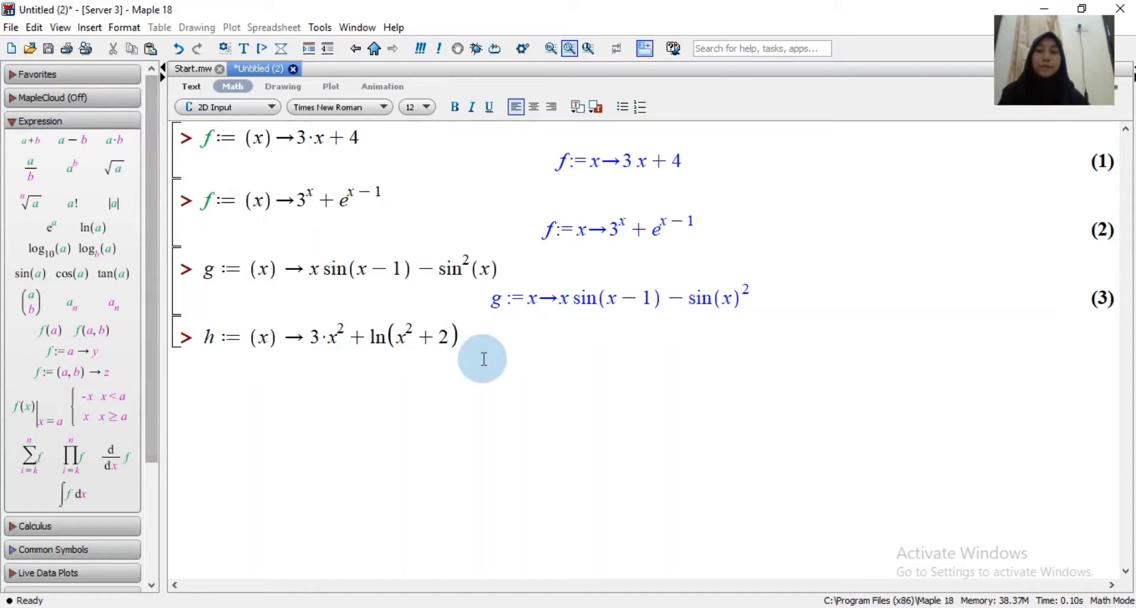
Check h on the PowerPoint slide, return to Maple, and append a log( ) factor without the subscript 10 after ln(x^2 + 2)
{"action": "left_click", "coordinate": [490, 341]}
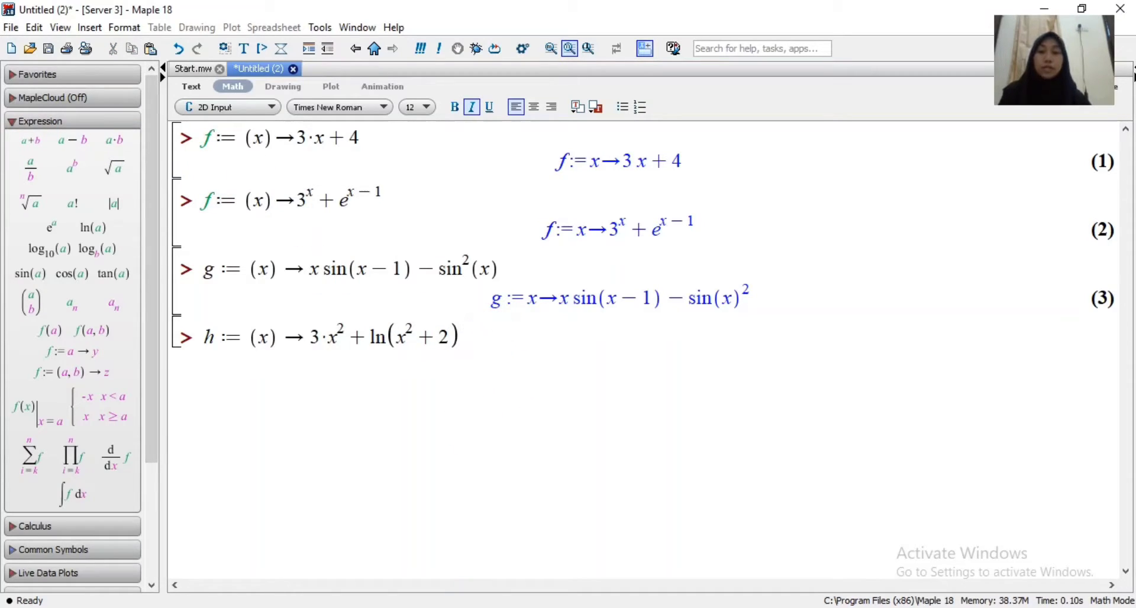
{"action": "left_click", "coordinate": [367, 607]}
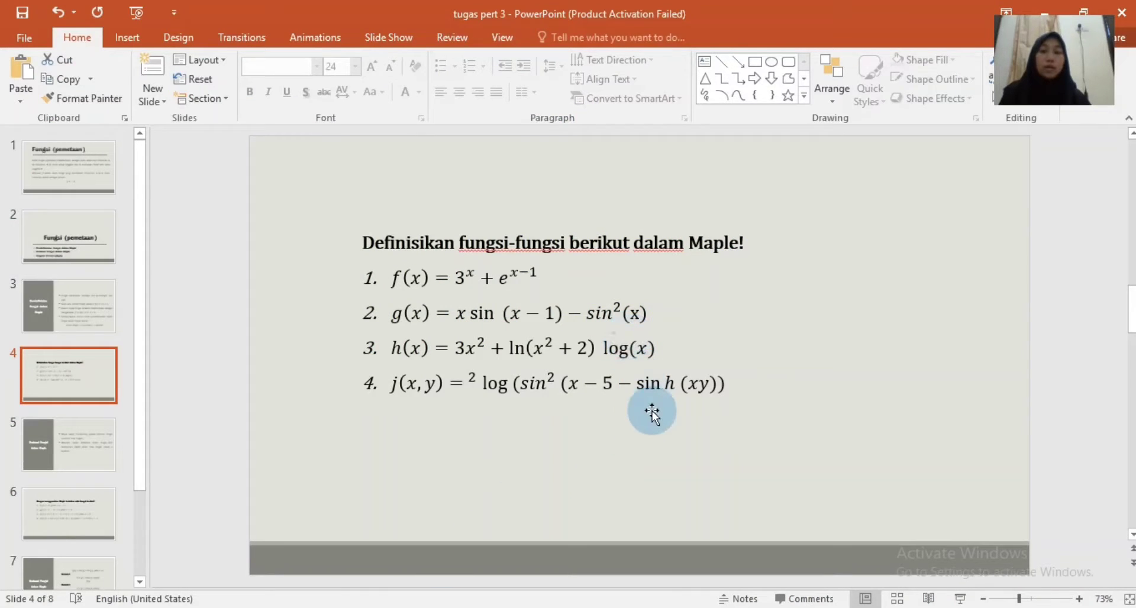
{"action": "left_click", "coordinate": [414, 607]}
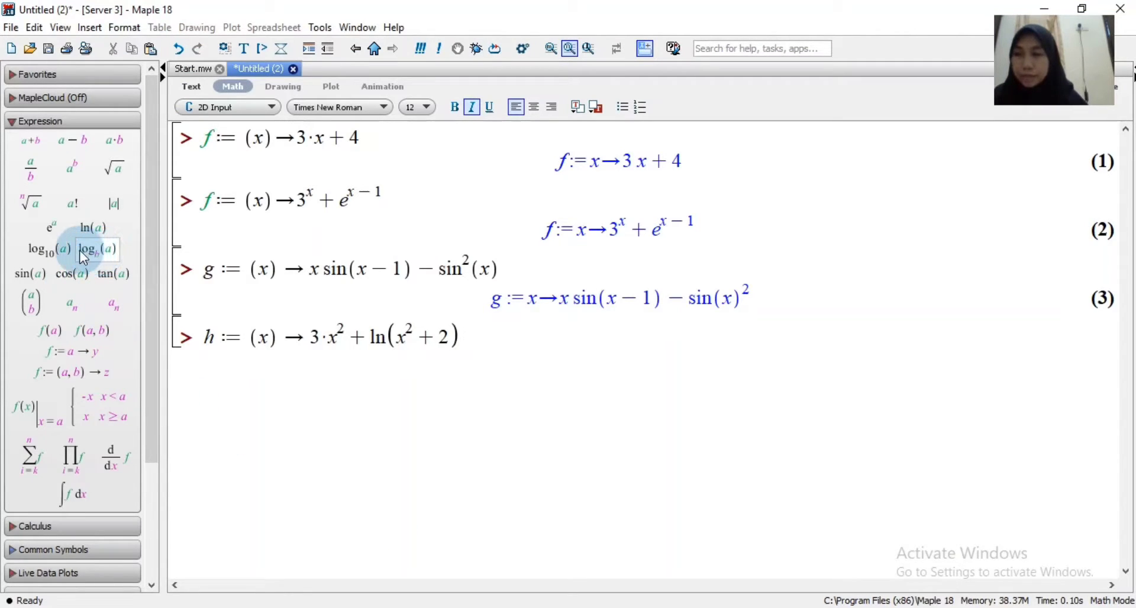
{"action": "left_click", "coordinate": [64, 255]}
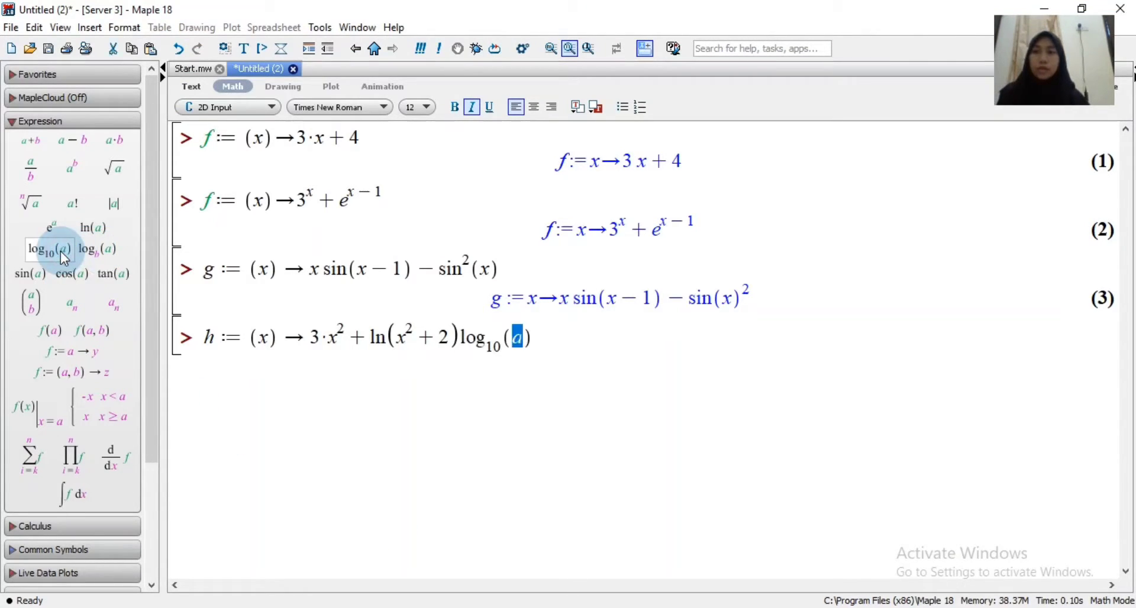
{"action": "double_click", "coordinate": [491, 347]}
{"action": "left_click_drag", "start_coordinate": [490, 349], "coordinate": [487, 348]}
{"action": "key", "text": "BackSpace"}
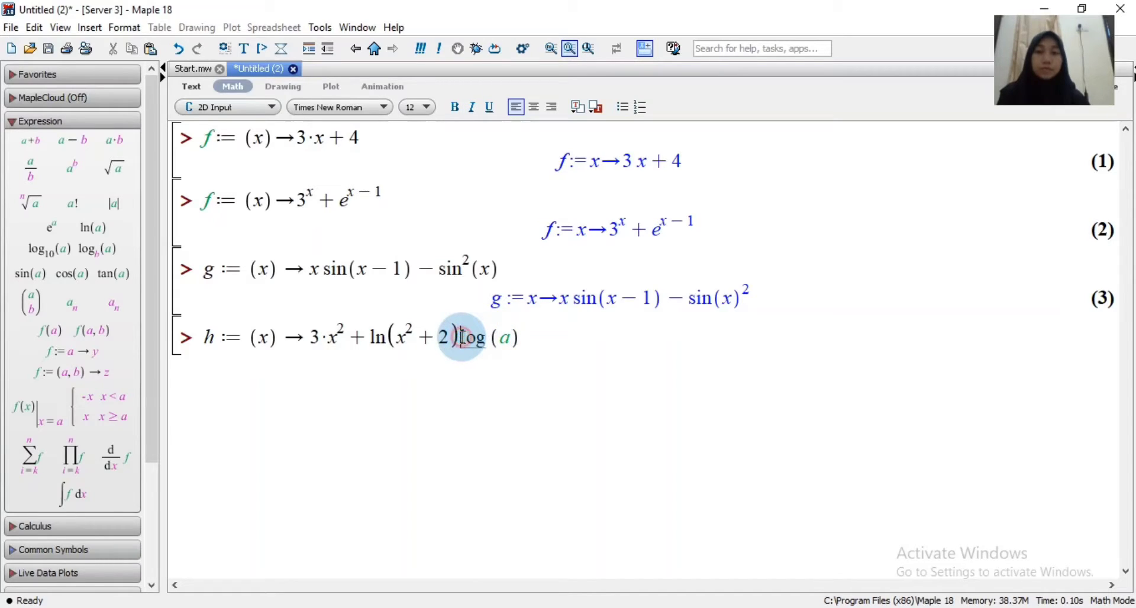
{"action": "left_click", "coordinate": [463, 337]}
Enter x as the argument of log in h and execute the definition
{"action": "left_click", "coordinate": [517, 350]}
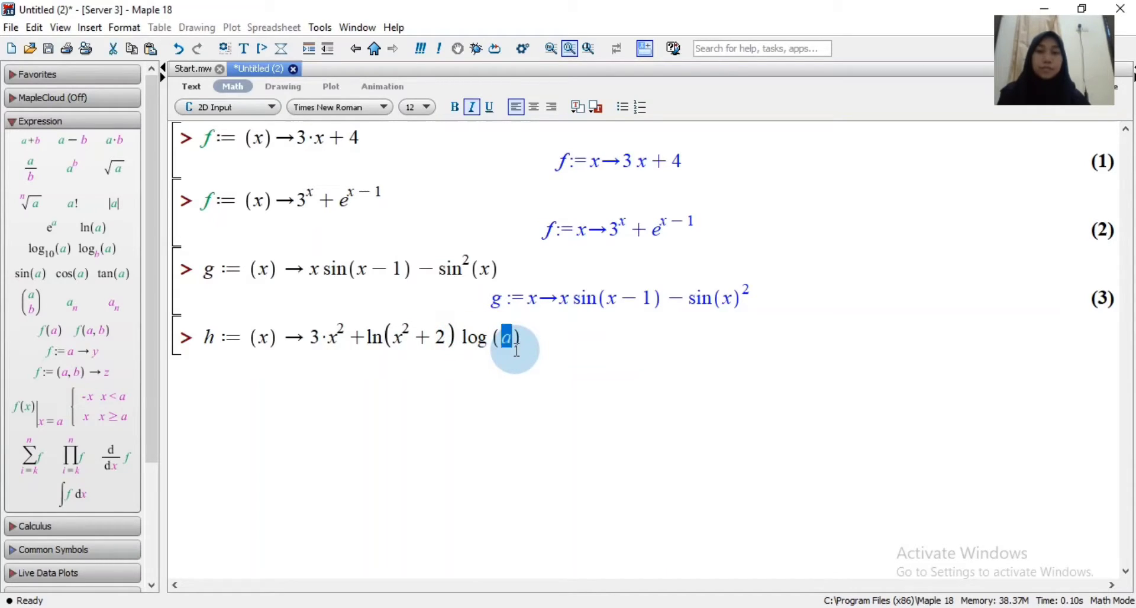
{"action": "type", "text": "x"}
{"action": "left_click", "coordinate": [525, 341]}
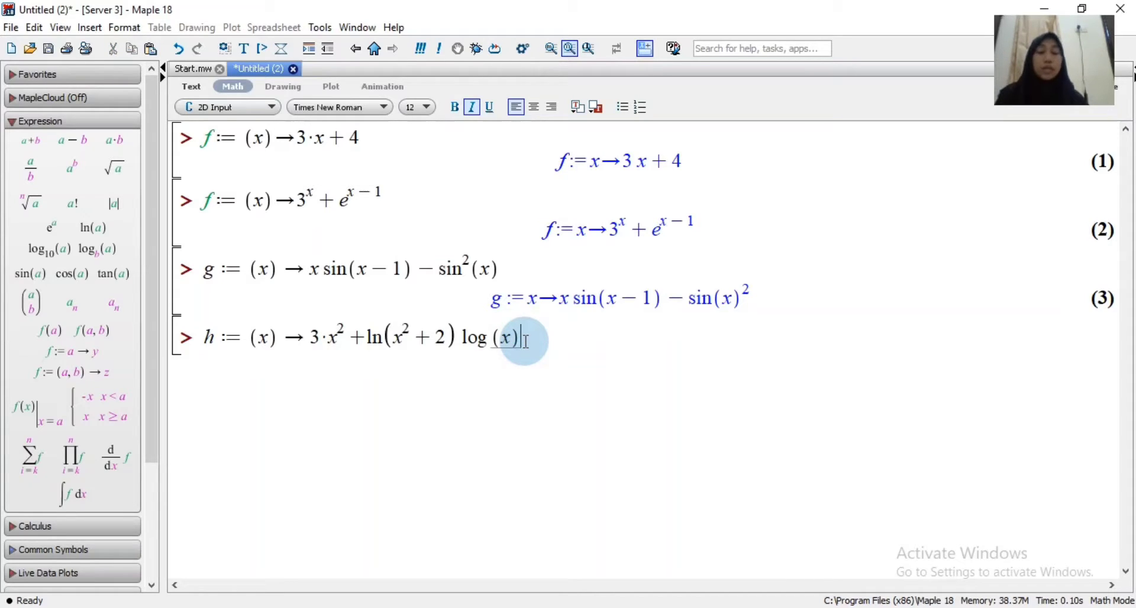
{"action": "key", "text": "Return"}
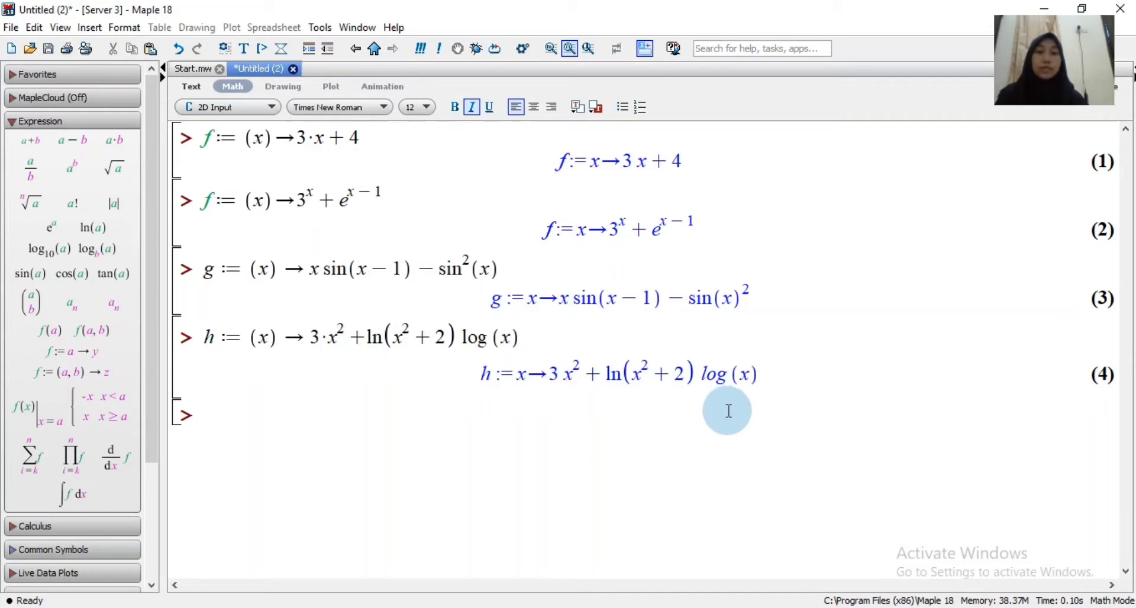
Switch to the PowerPoint slide and insert a closing parenthesis after x − 5 in the formula of j(x, y)
{"action": "key", "text": "alt+Tab"}
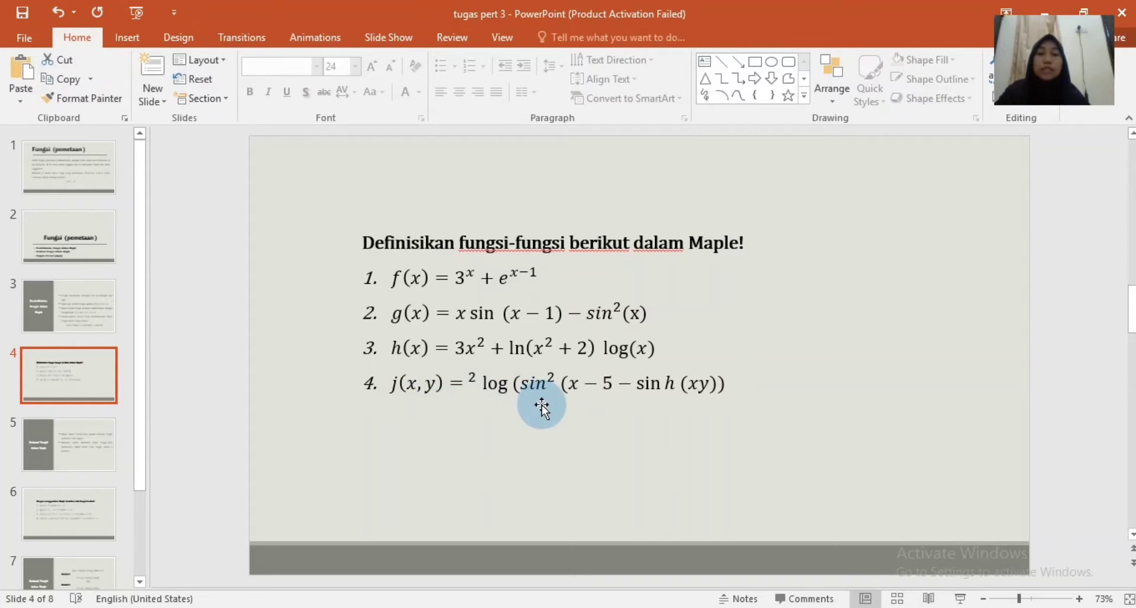
{"action": "left_click", "coordinate": [616, 383]}
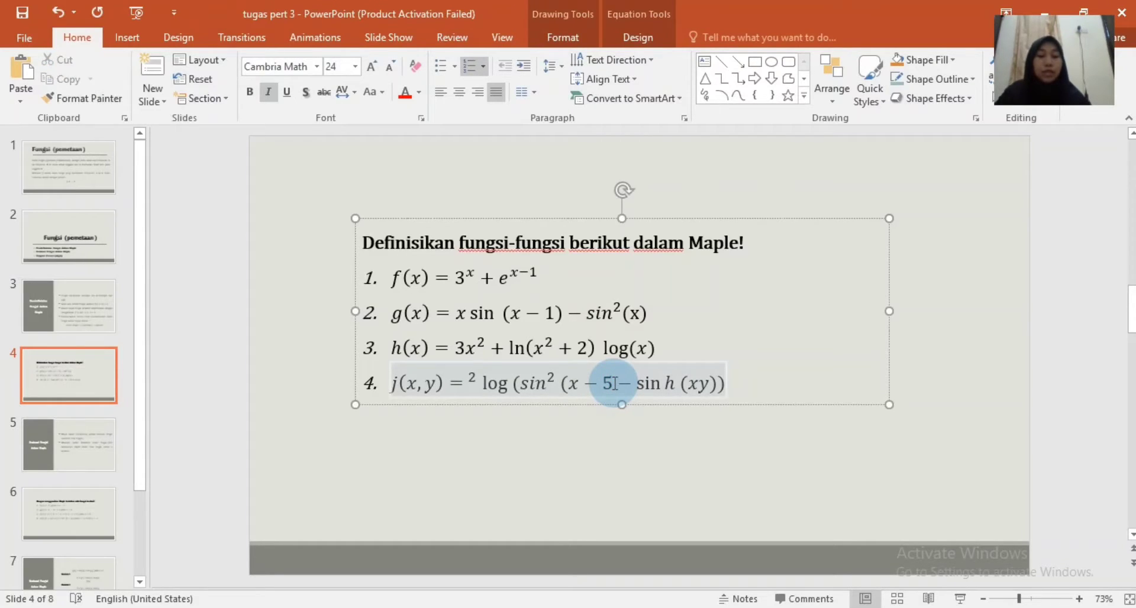
{"action": "type", "text": ")"}
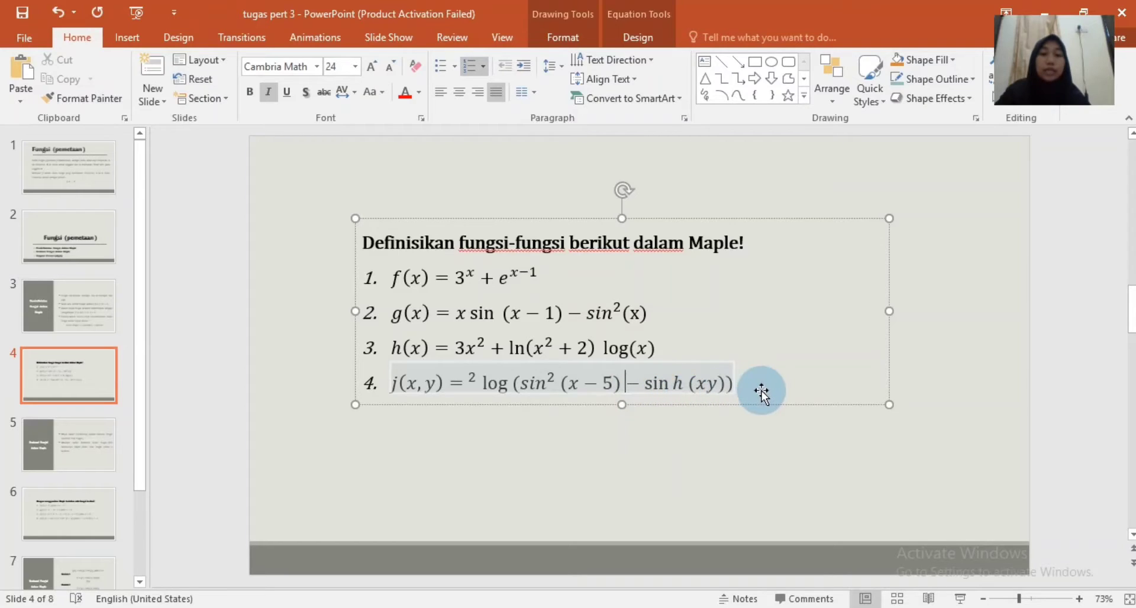
{"action": "left_click", "coordinate": [651, 424]}
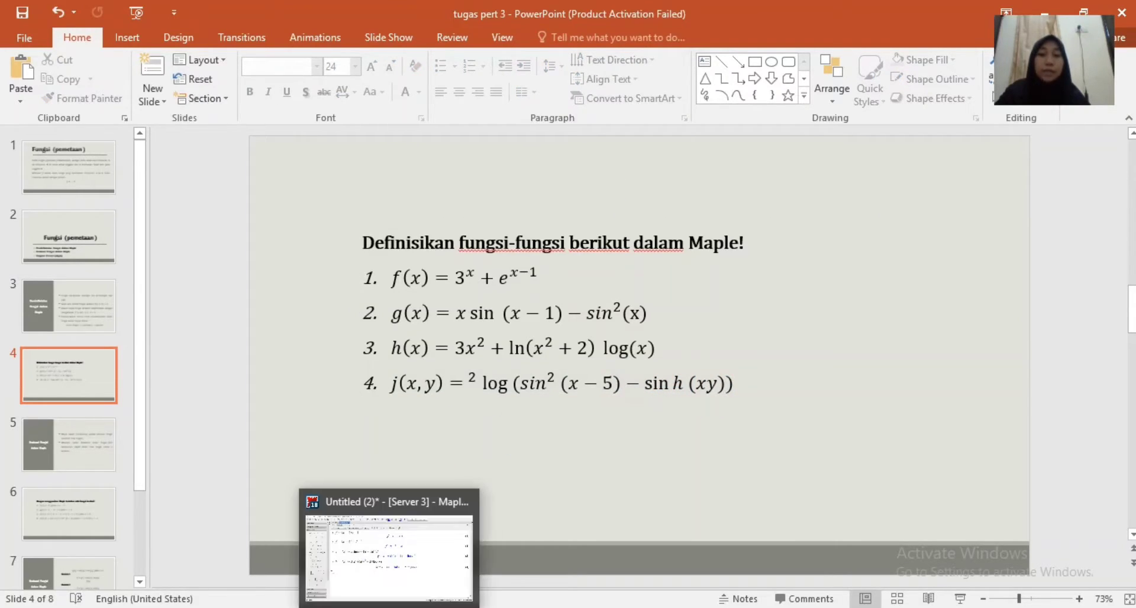
Return to Maple and start a function definition named j with arguments (x, y)
{"action": "left_click", "coordinate": [414, 550]}
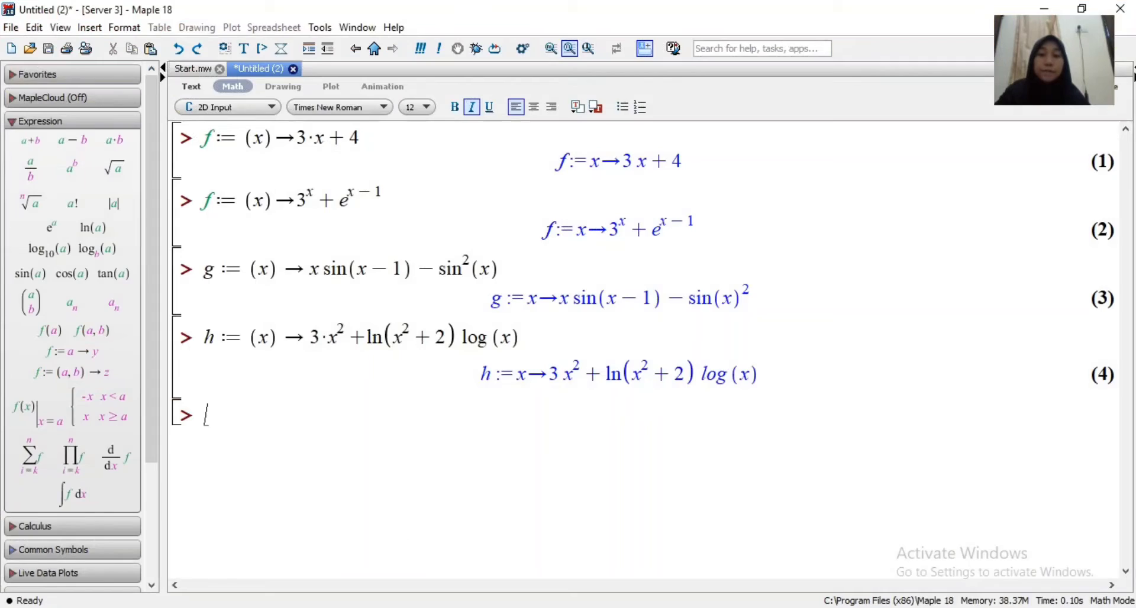
{"action": "left_click", "coordinate": [90, 350]}
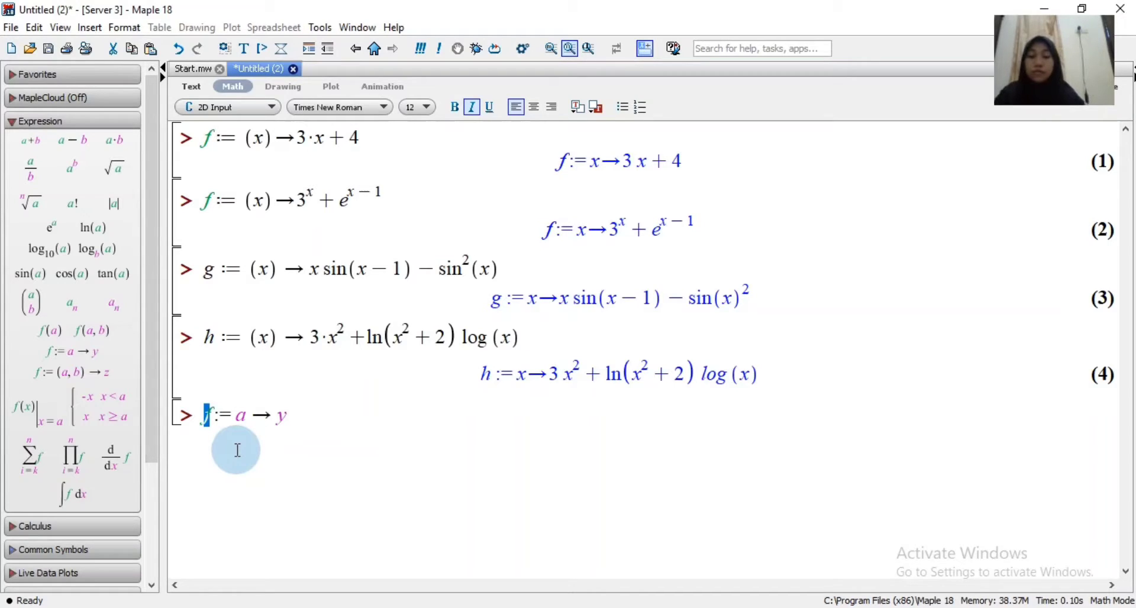
{"action": "type", "text": "j"}
{"action": "key", "text": "Tab"}
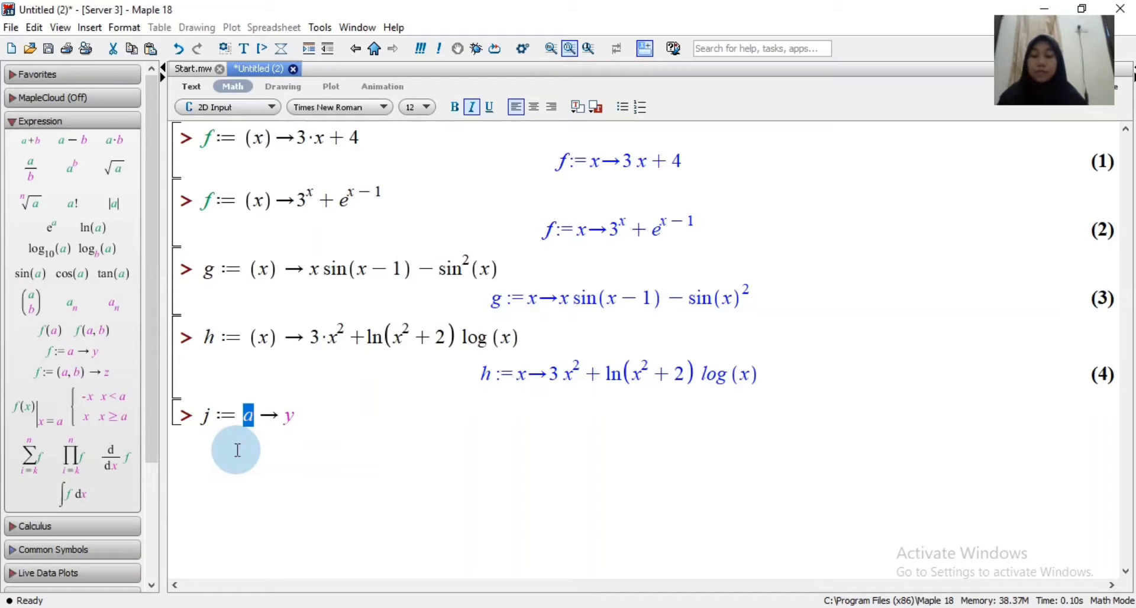
{"action": "type", "text": "(x"}
{"action": "type", "text": ", "}
{"action": "type", "text": "y)"}
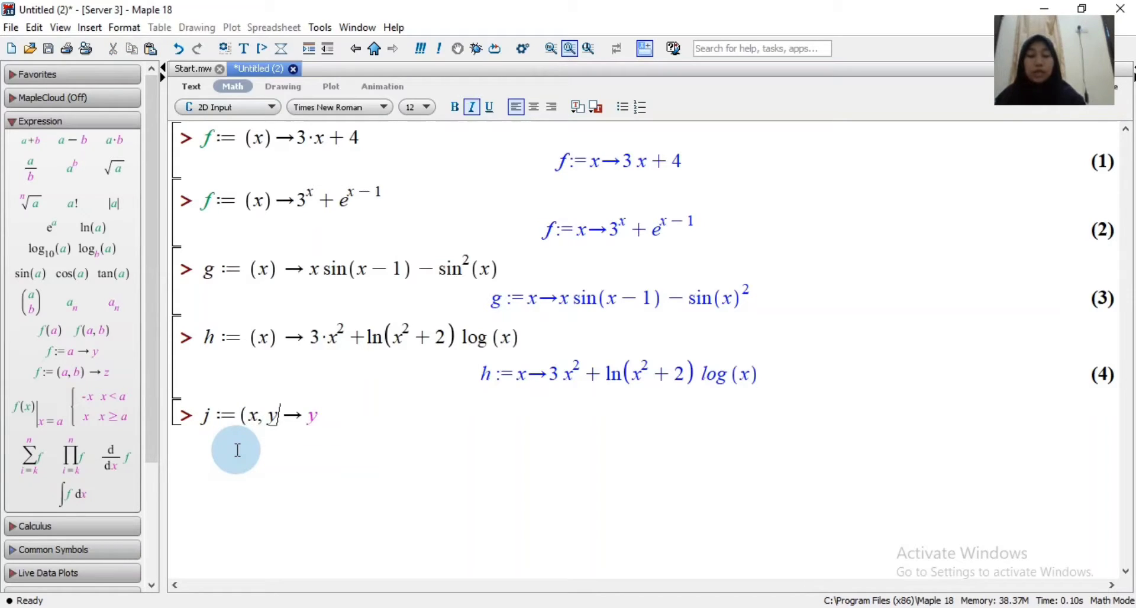
{"action": "key", "text": "Tab"}
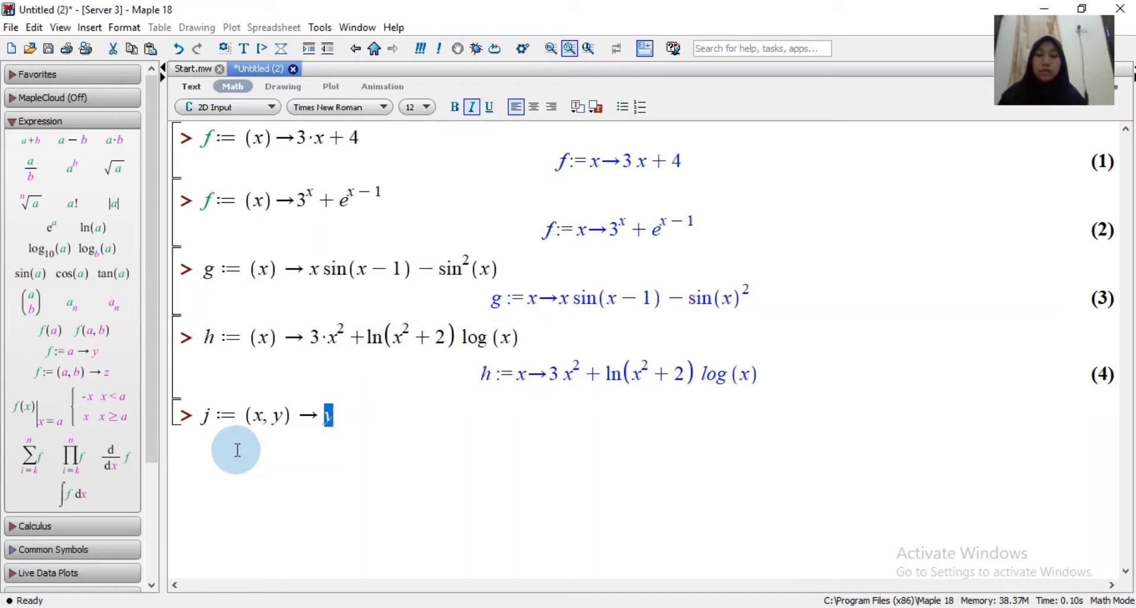
Enter 2 log( ) as the body of j, removing the logarithm's subscript 10
{"action": "type", "text": "2"}
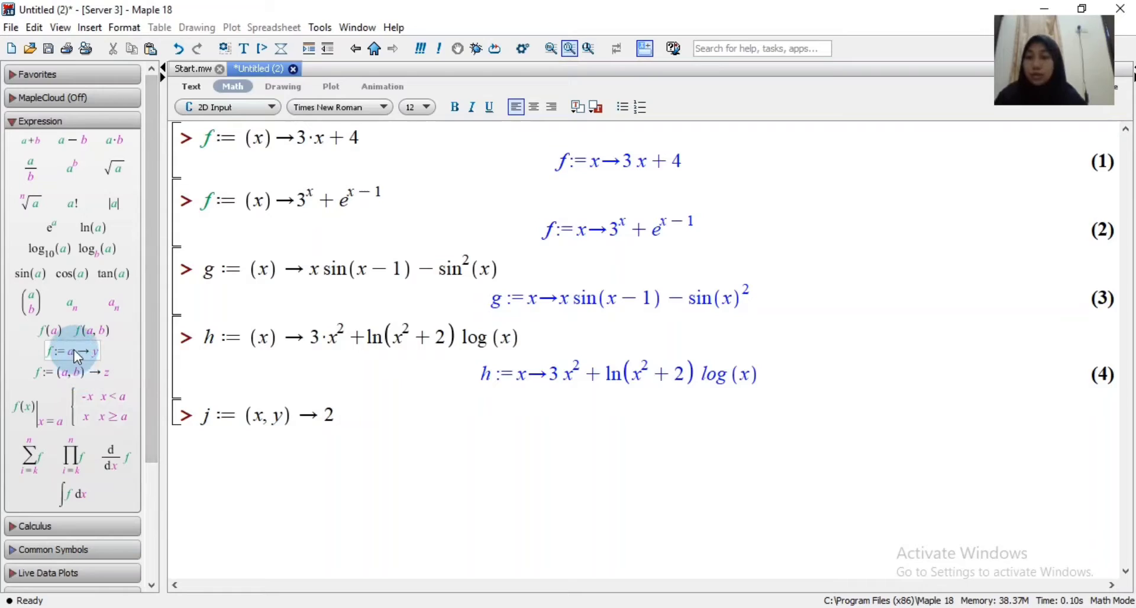
{"action": "left_click", "coordinate": [49, 251]}
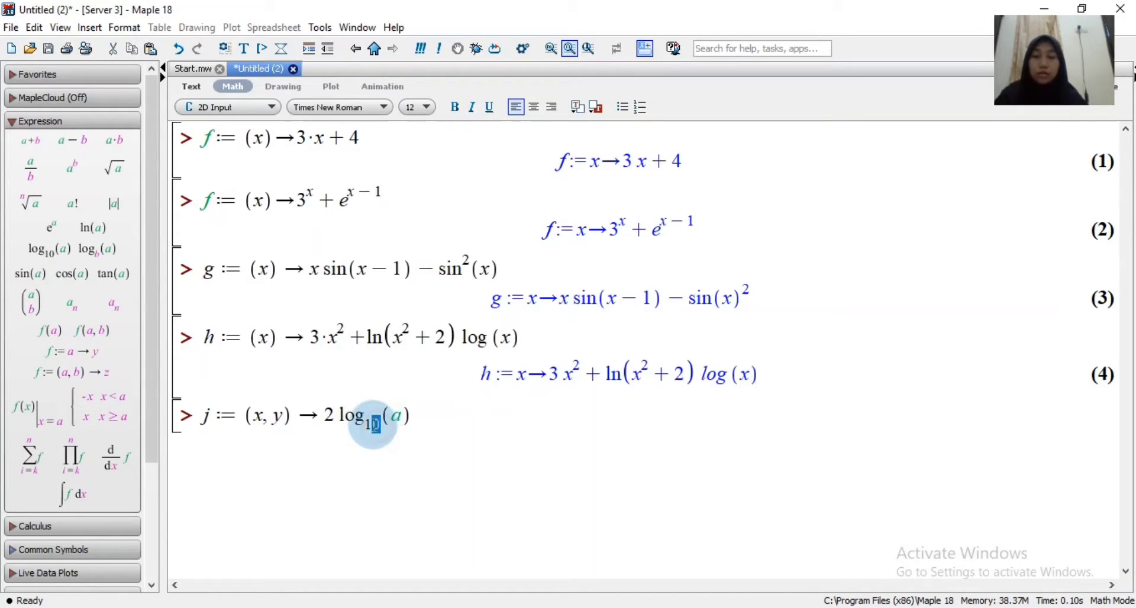
{"action": "left_click", "coordinate": [367, 425]}
{"action": "key", "text": "BackSpace"}
{"action": "key", "text": "BackSpace"}
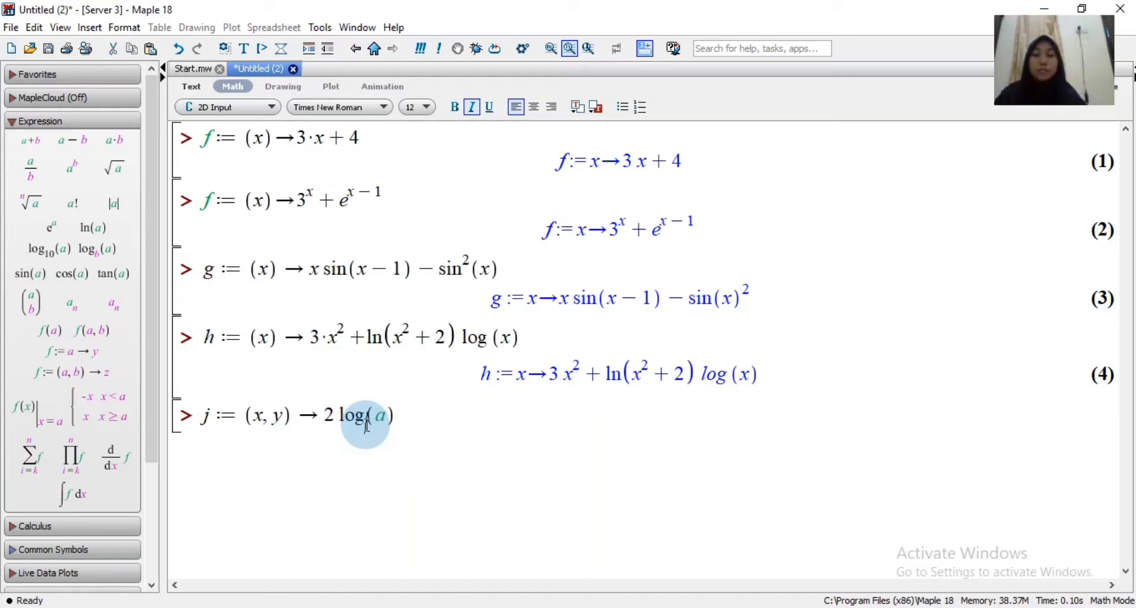
{"action": "left_click", "coordinate": [364, 414]}
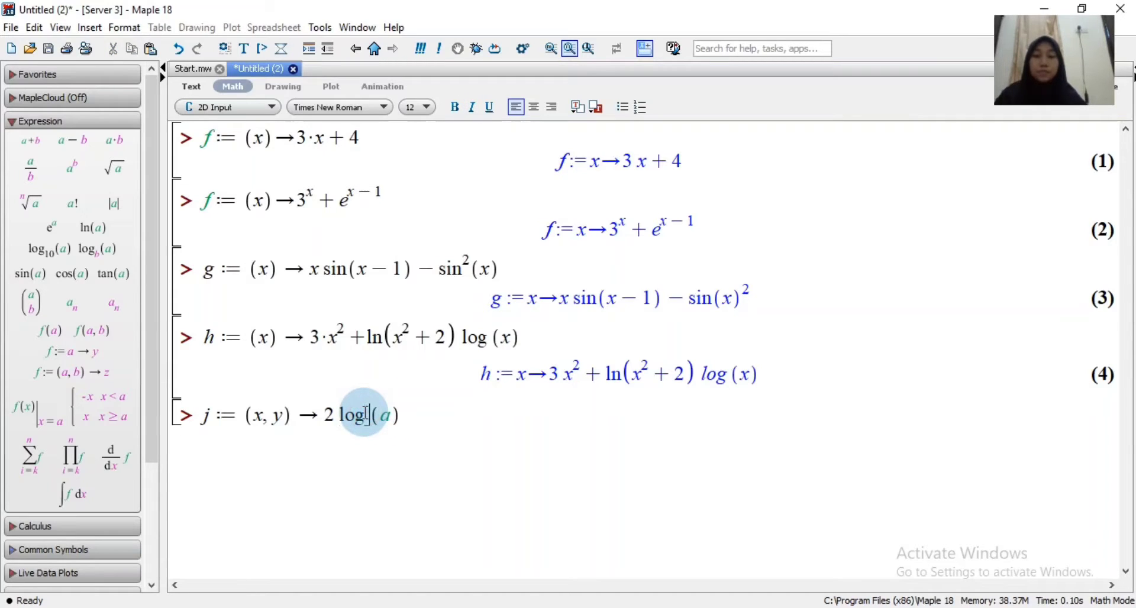
Check the logarithm's argument for j on the PowerPoint slide and insert sin( ) inside log in Maple
{"action": "left_click", "coordinate": [386, 416]}
{"action": "double_click", "coordinate": [392, 417]}
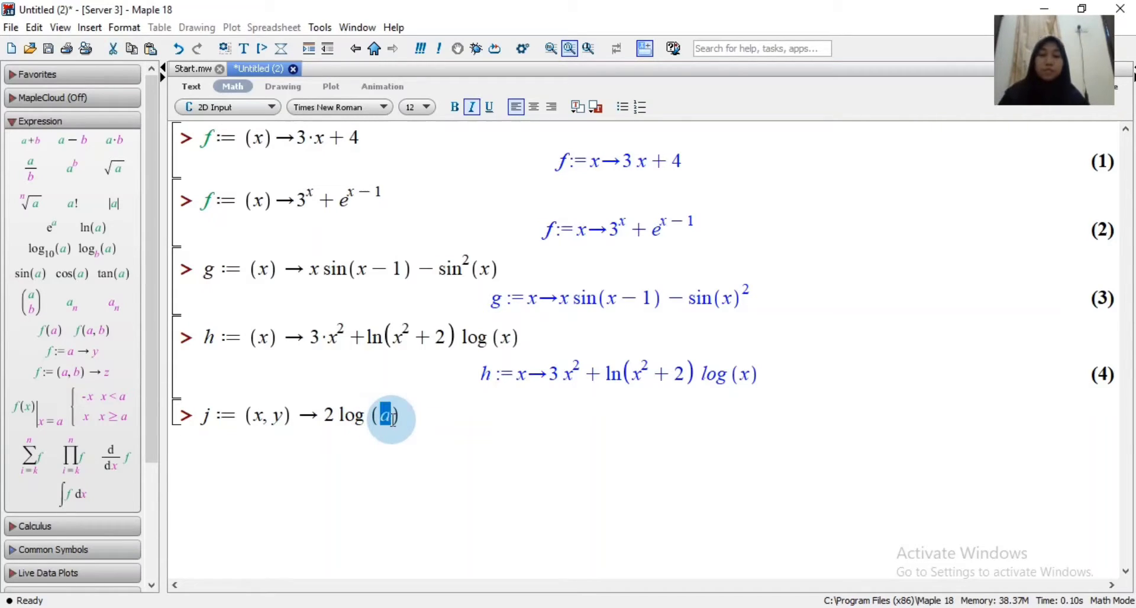
{"action": "key", "text": "alt+Tab"}
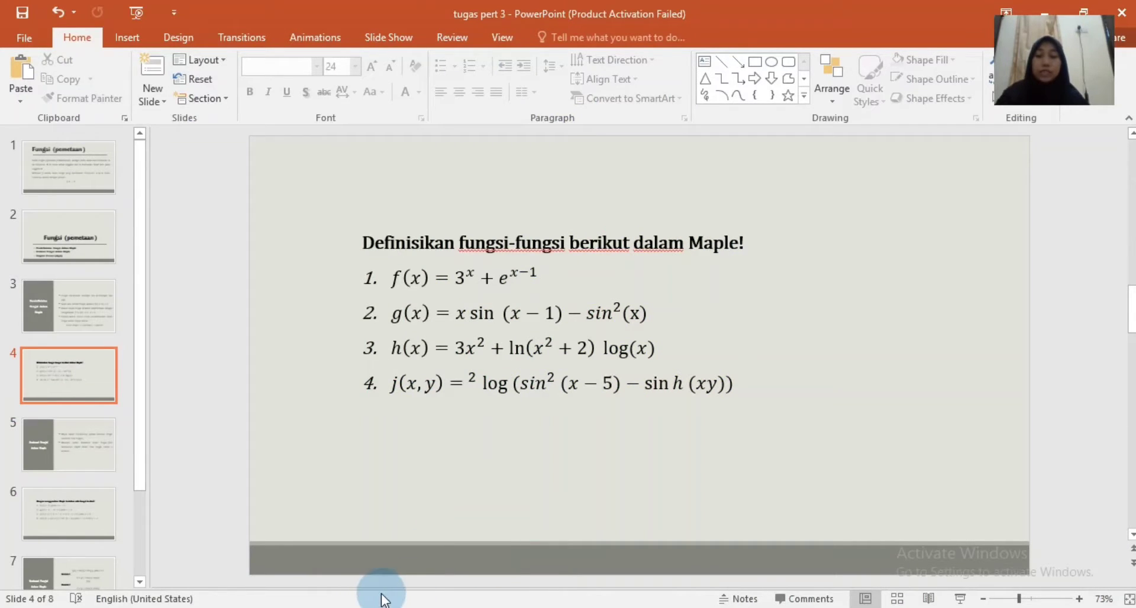
{"action": "key", "text": "alt+Tab"}
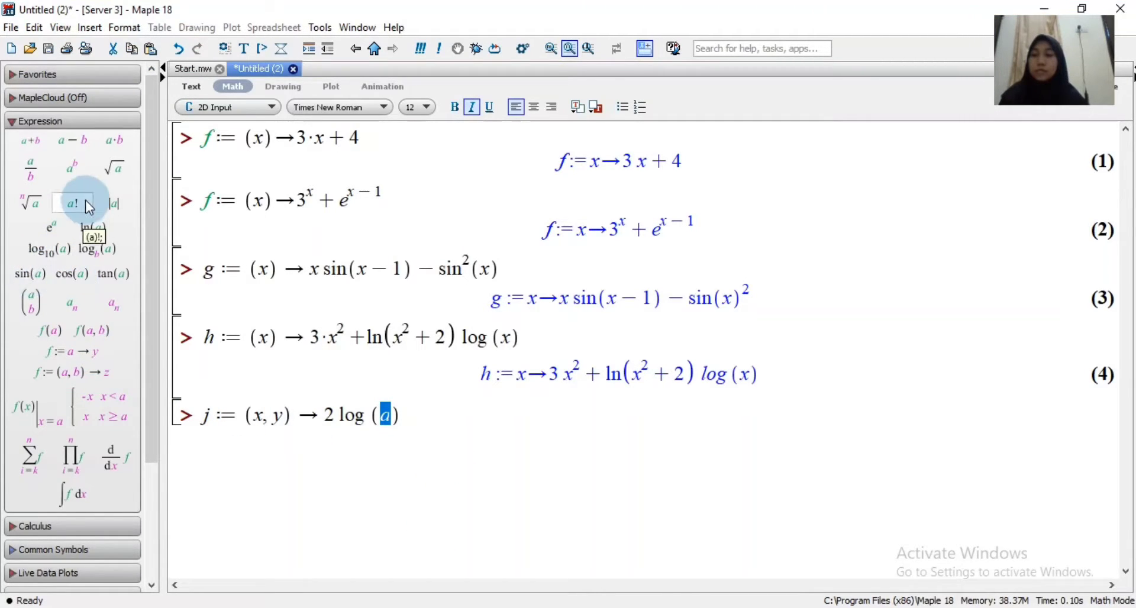
{"action": "left_click", "coordinate": [36, 273]}
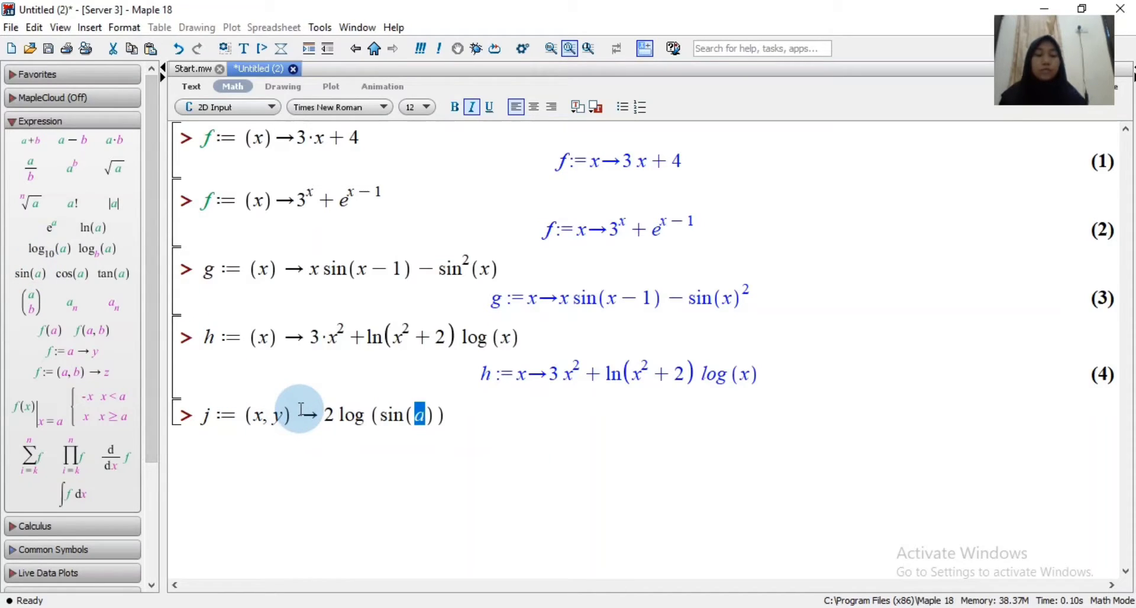
Add the exponent 2 to sin in the definition of j, giving sin^2( )
{"action": "left_click", "coordinate": [404, 415]}
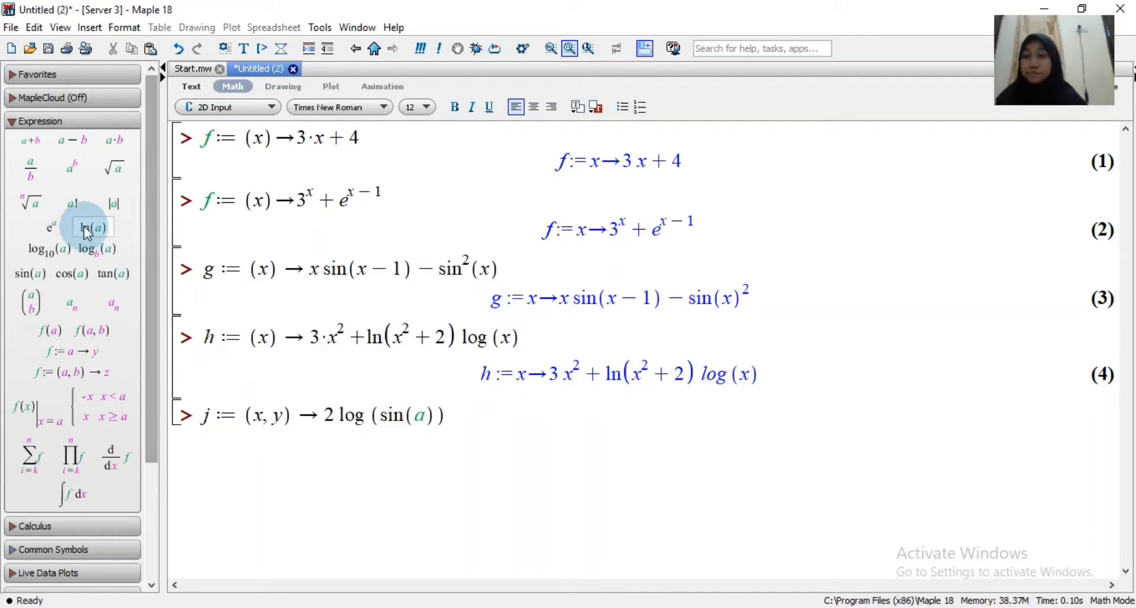
{"action": "left_click", "coordinate": [78, 172]}
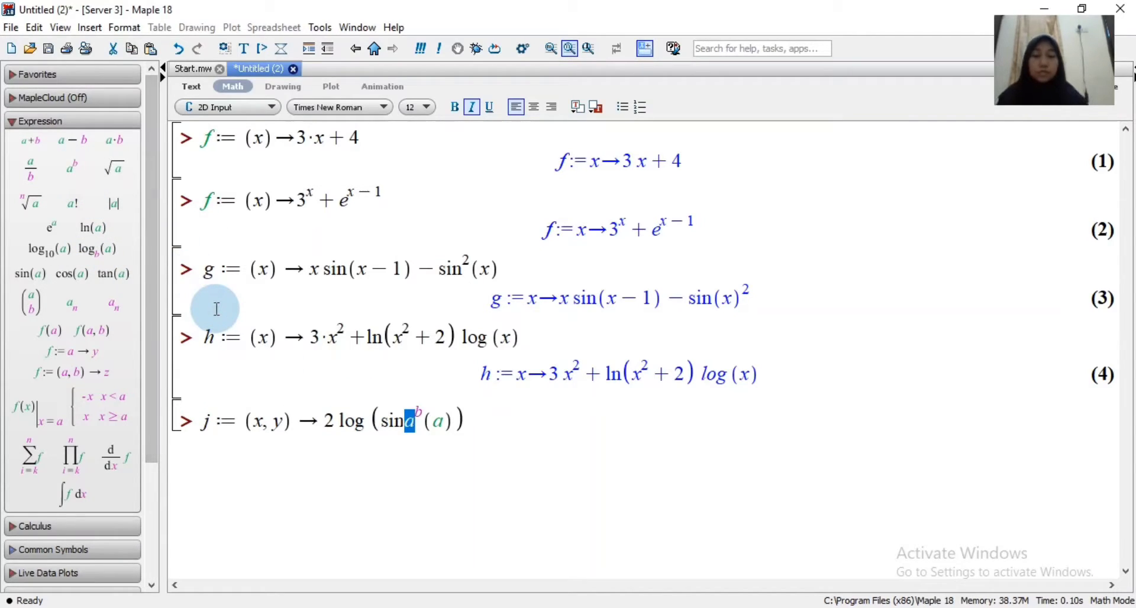
{"action": "key", "text": "BackSpace"}
{"action": "key", "text": "Tab"}
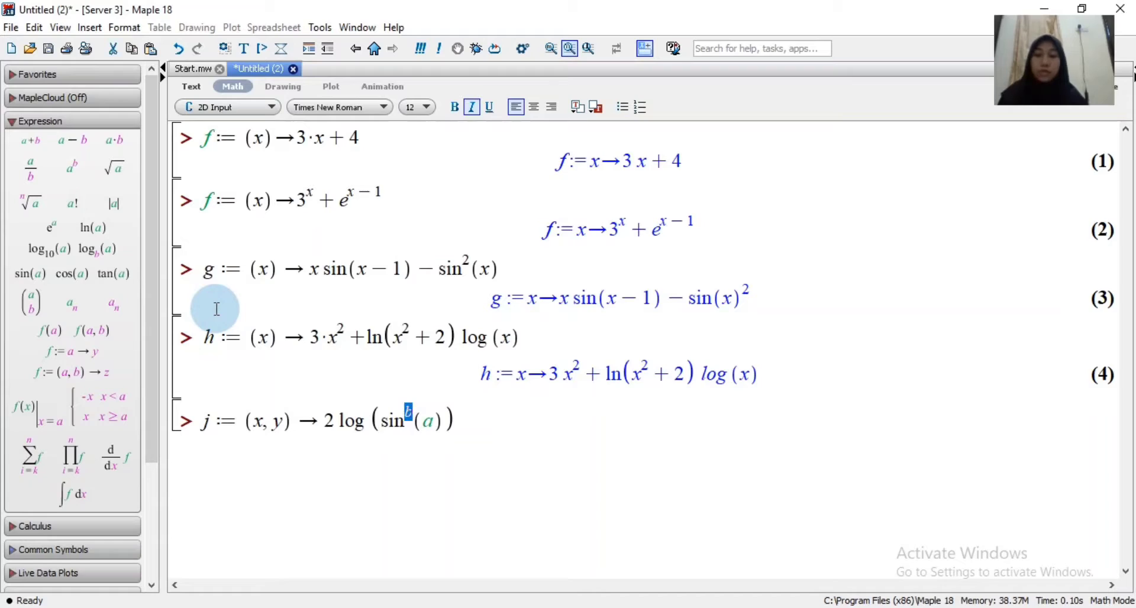
{"action": "type", "text": "2"}
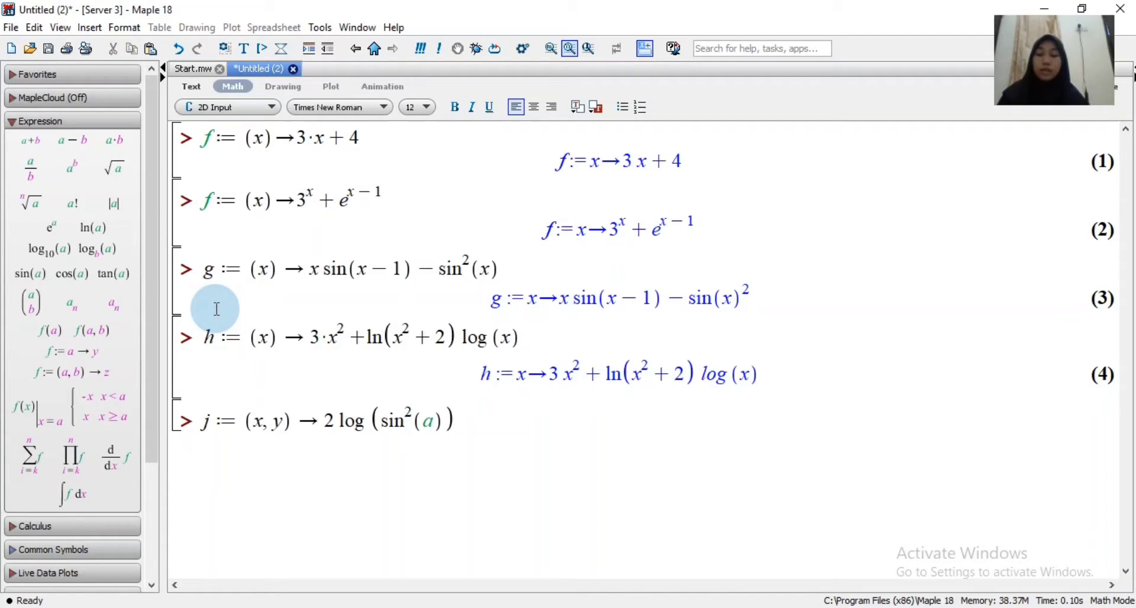
Check the sine's argument on the PowerPoint slide and enter x − 5 inside sin^2 in Maple's definition of j
{"action": "key", "text": "Tab"}
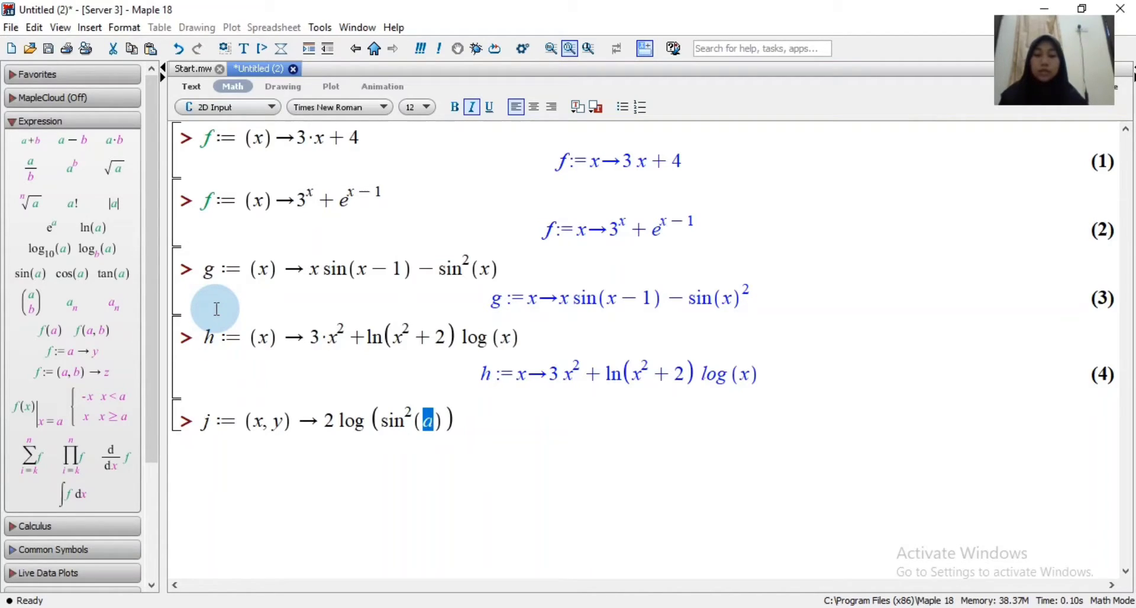
{"action": "key", "text": "alt+Tab"}
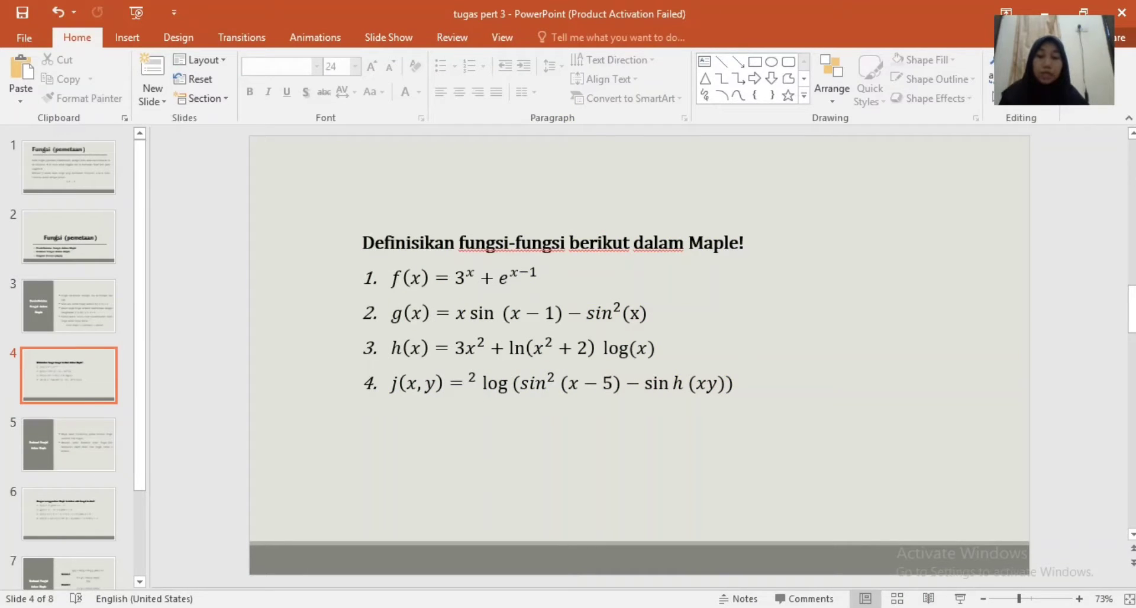
{"action": "key", "text": "alt+Tab"}
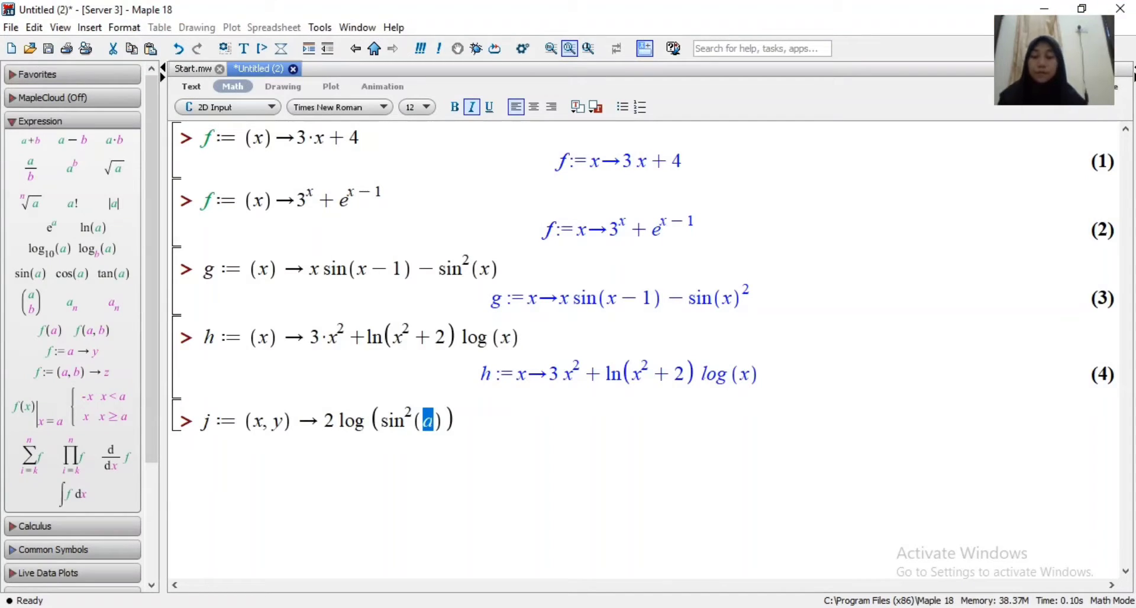
{"action": "left_click", "coordinate": [63, 139]}
{"action": "type", "text": "x − b"}
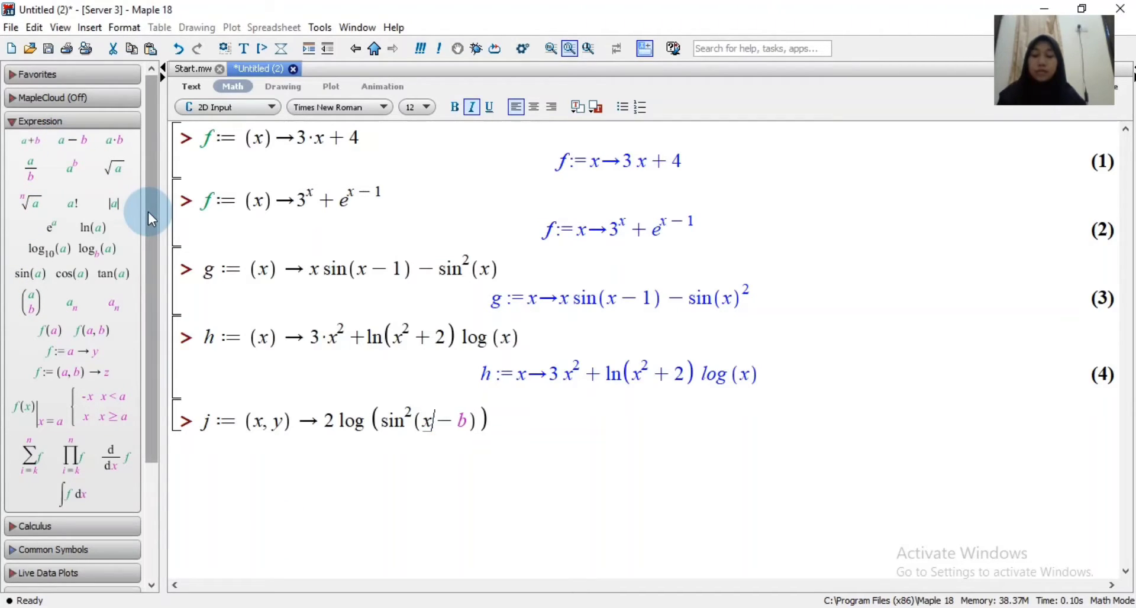
{"action": "key", "text": "Tab"}
{"action": "type", "text": "5"}
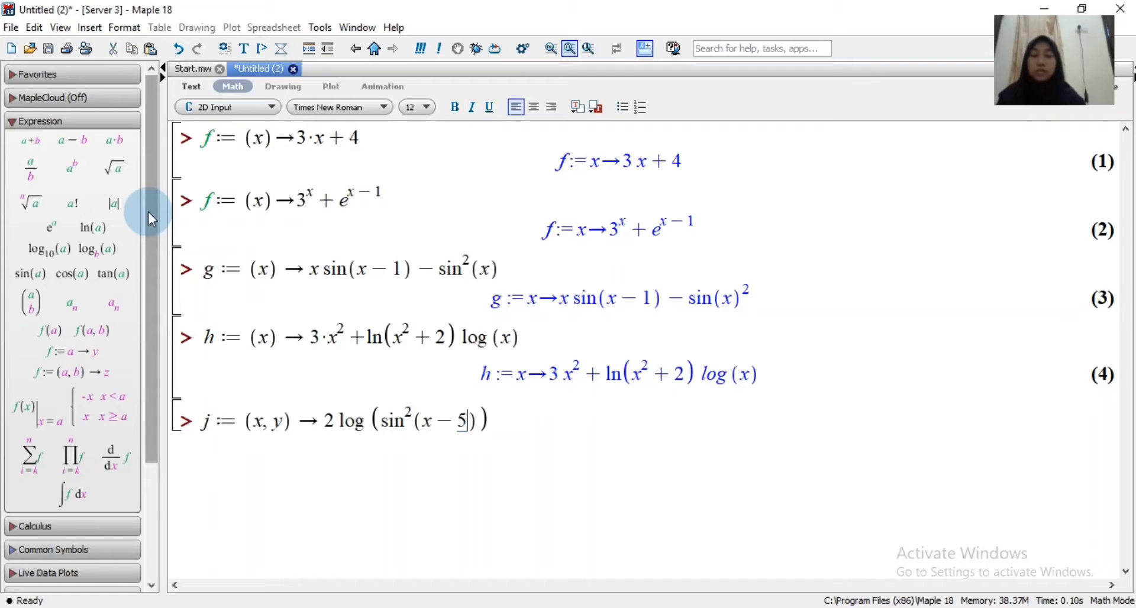
Check the next term of j on the PowerPoint slide and add a minus sign after sin^2(x − 5) in Maple
{"action": "left_click", "coordinate": [480, 421]}
{"action": "left_click", "coordinate": [499, 534]}
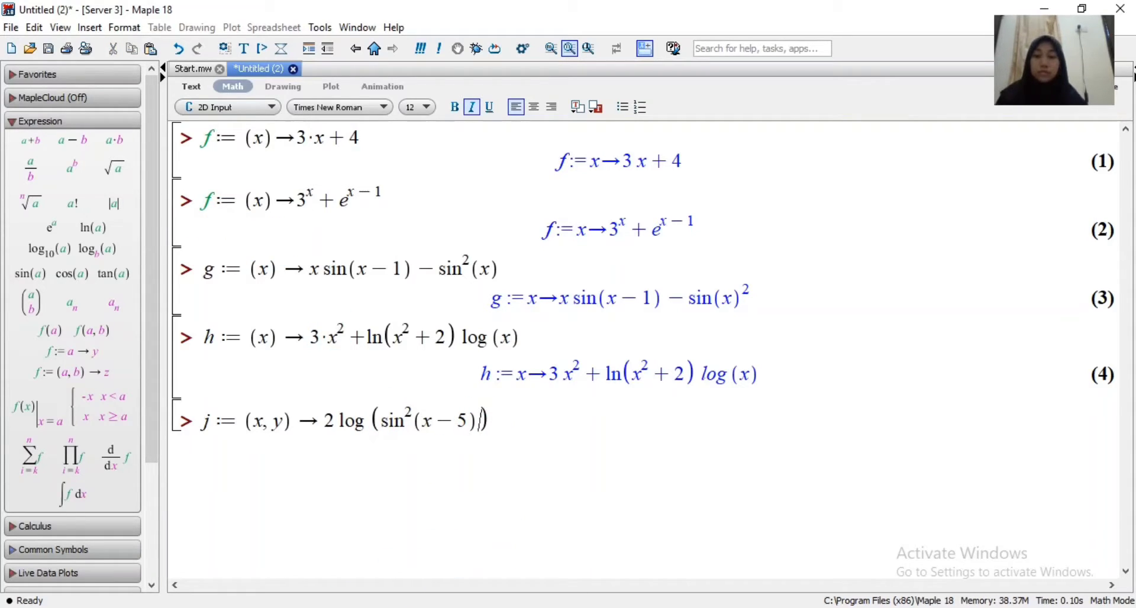
{"action": "key", "text": "alt+Tab"}
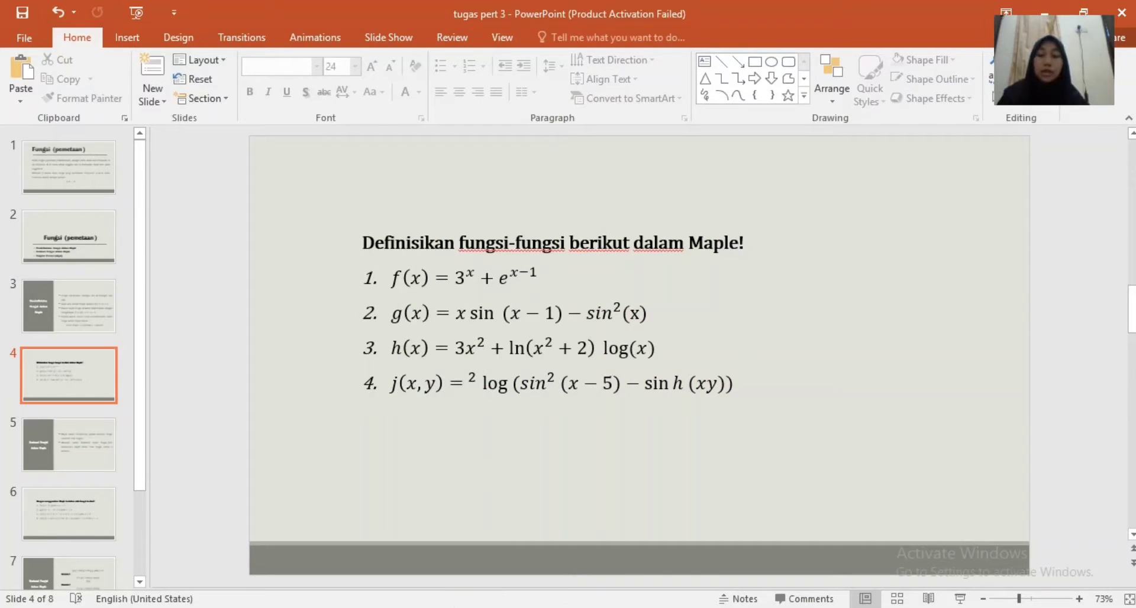
{"action": "left_click", "coordinate": [391, 607]}
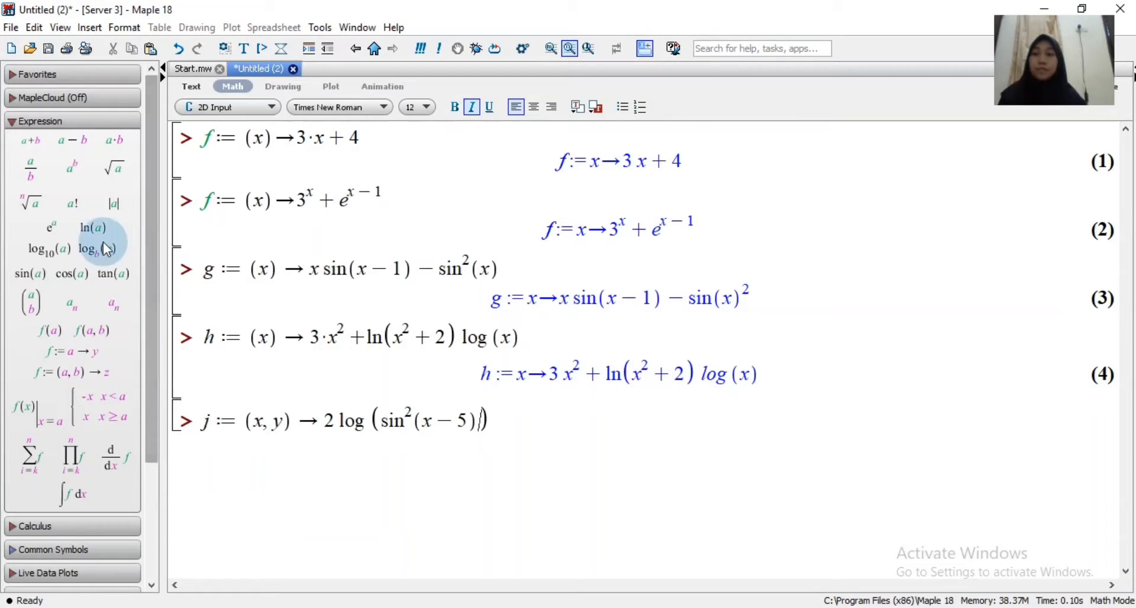
{"action": "left_click", "coordinate": [78, 141]}
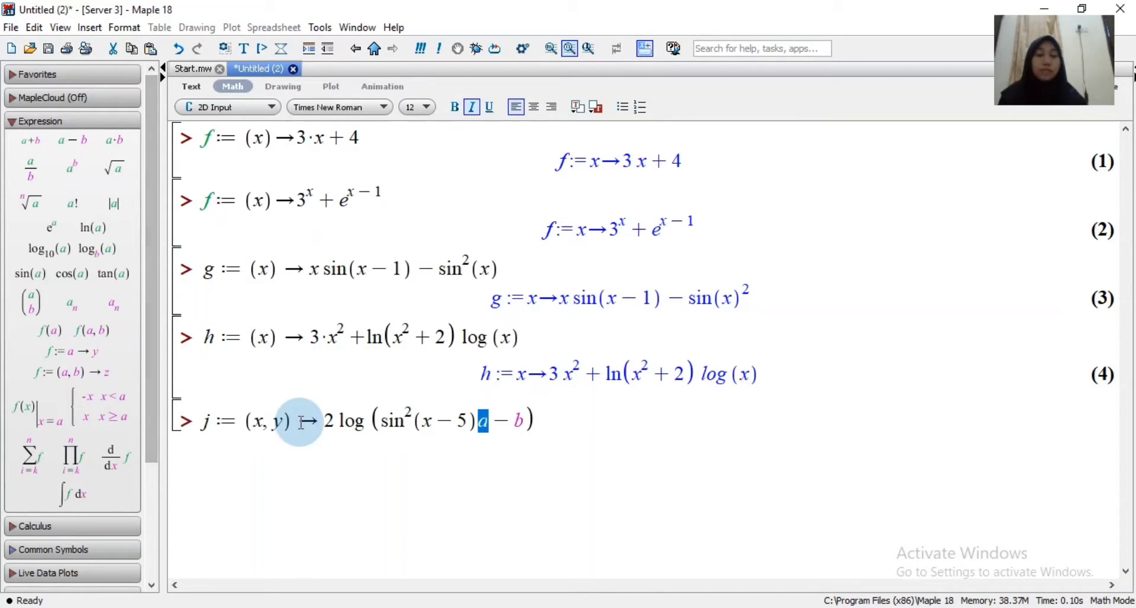
{"action": "key", "text": "BackSpace"}
{"action": "key", "text": "Tab"}
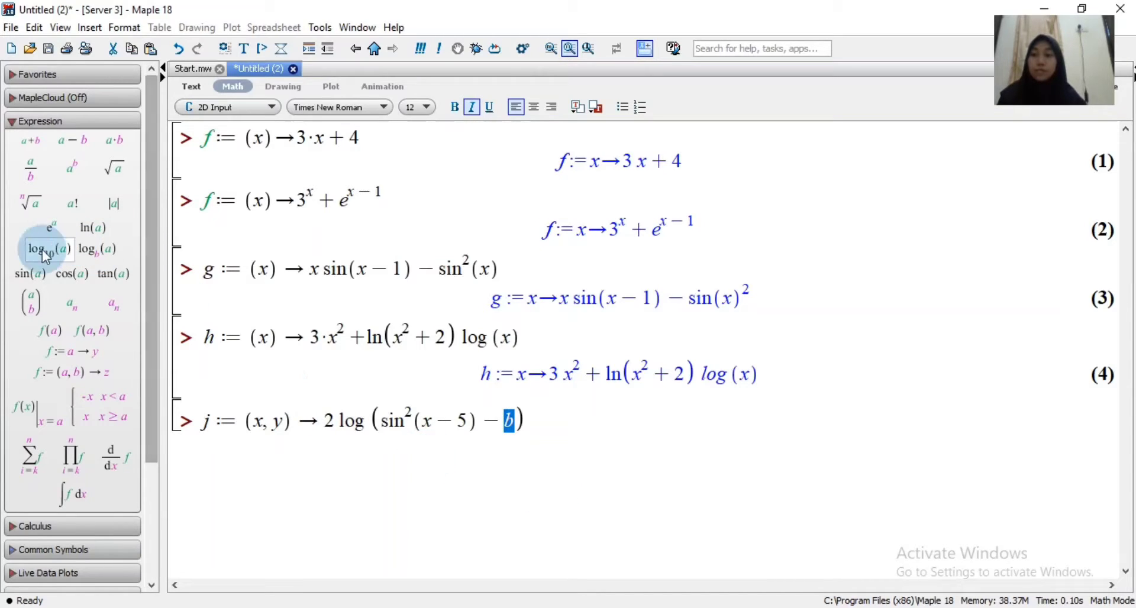
Insert a sine after the minus sign in j and rework it into sin h followed by an opening parenthesis
{"action": "left_click", "coordinate": [31, 273]}
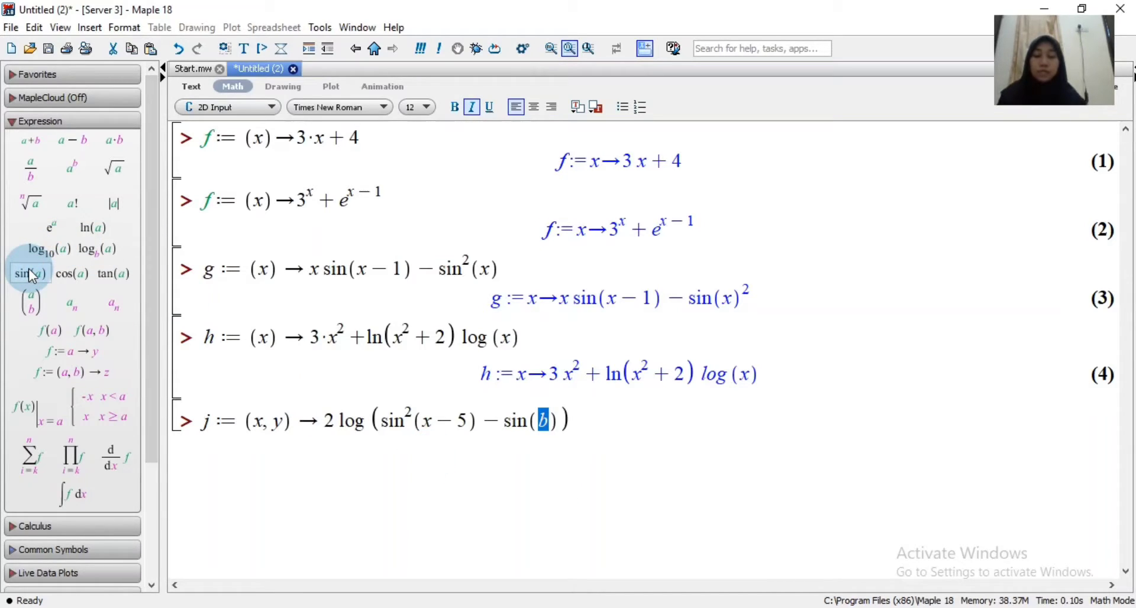
{"action": "type", "text": "h"}
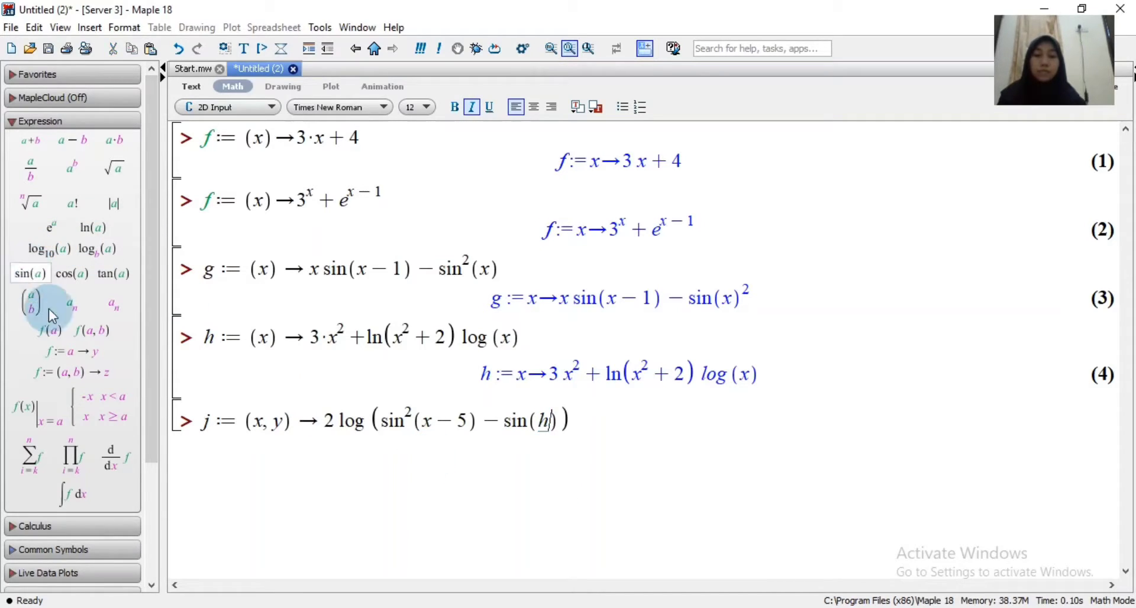
{"action": "left_click", "coordinate": [535, 424]}
{"action": "key", "text": "BackSpace"}
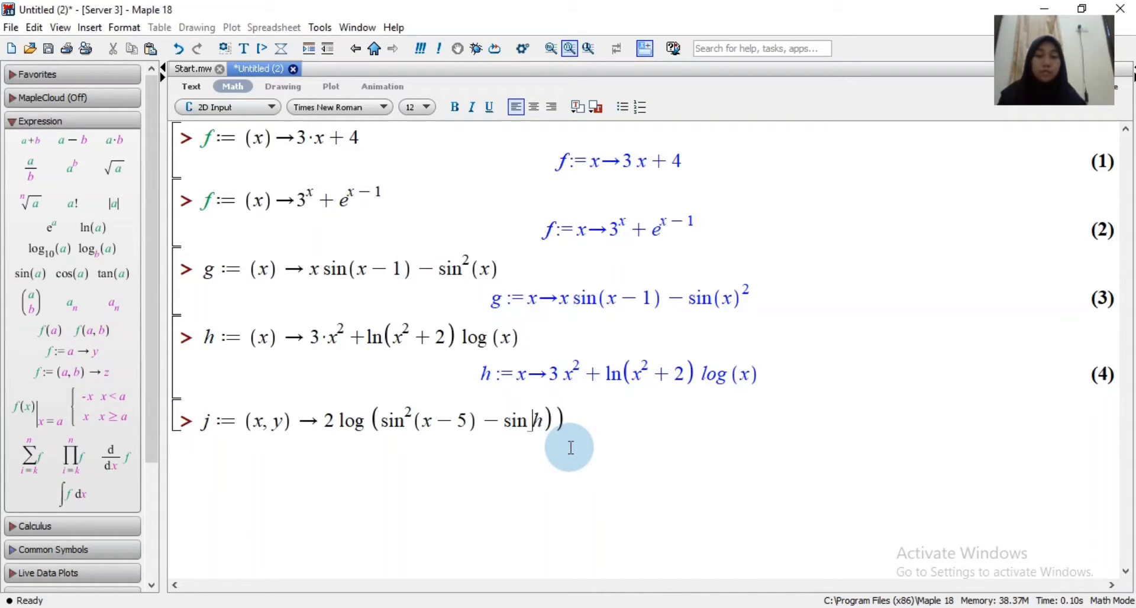
{"action": "left_click", "coordinate": [555, 420]}
{"action": "key", "text": "BackSpace"}
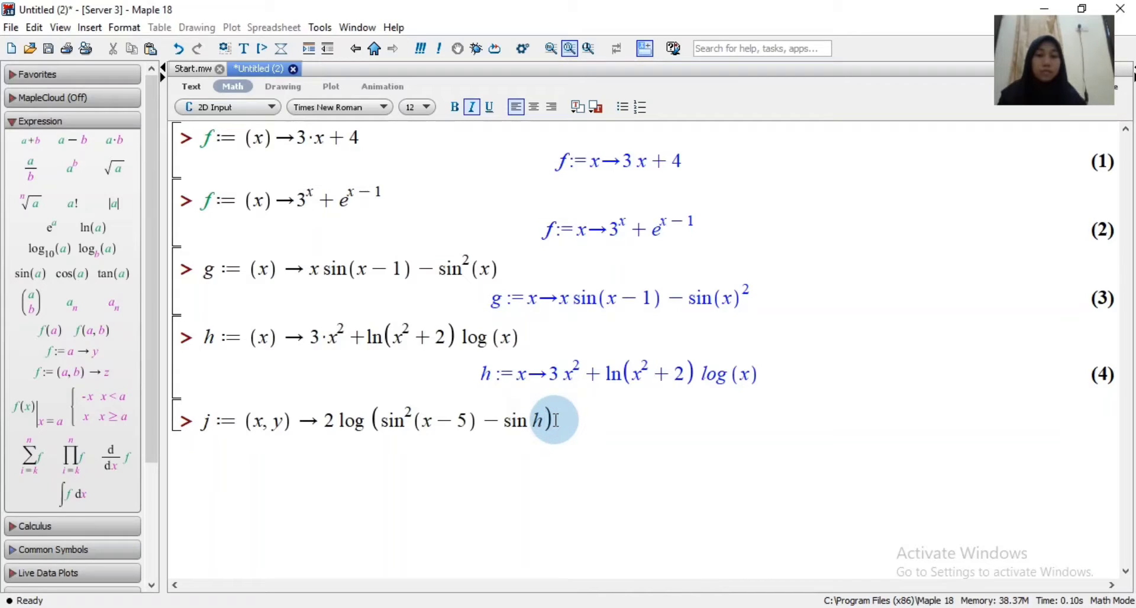
{"action": "left_click", "coordinate": [555, 420]}
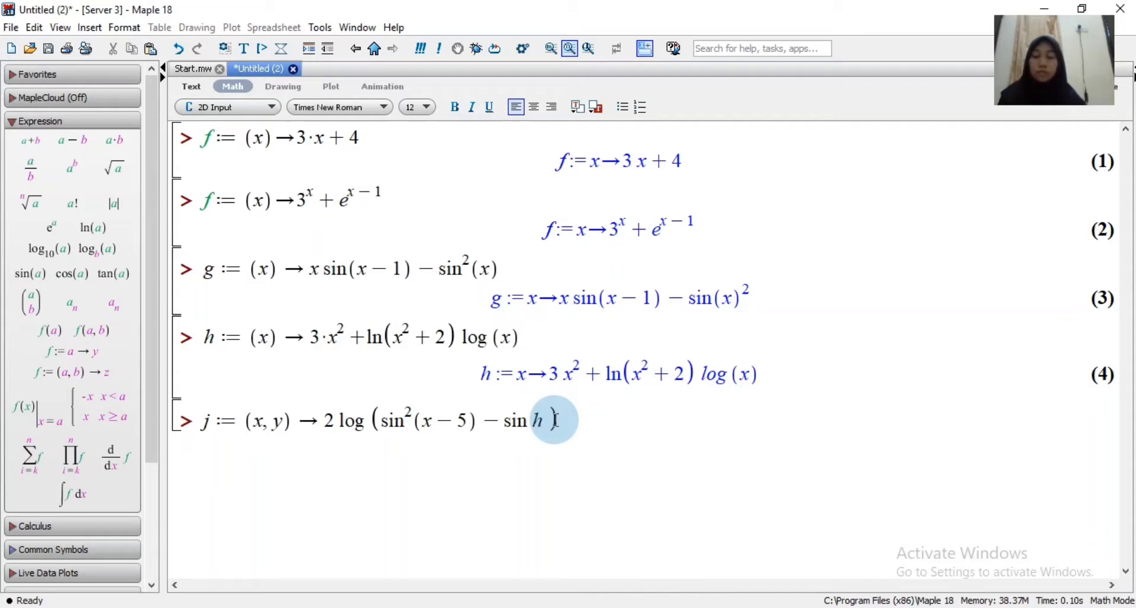
{"action": "type", "text": "("}
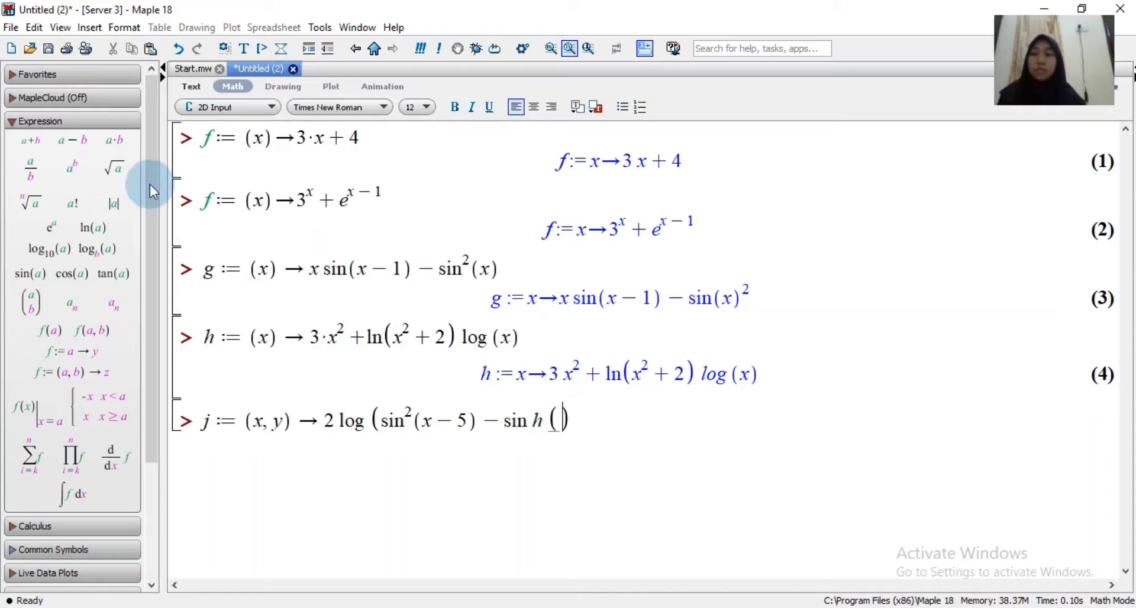
Enter the product x·y as the argument of sin h, close the parentheses and evaluate the definition of j
{"action": "left_click", "coordinate": [115, 141]}
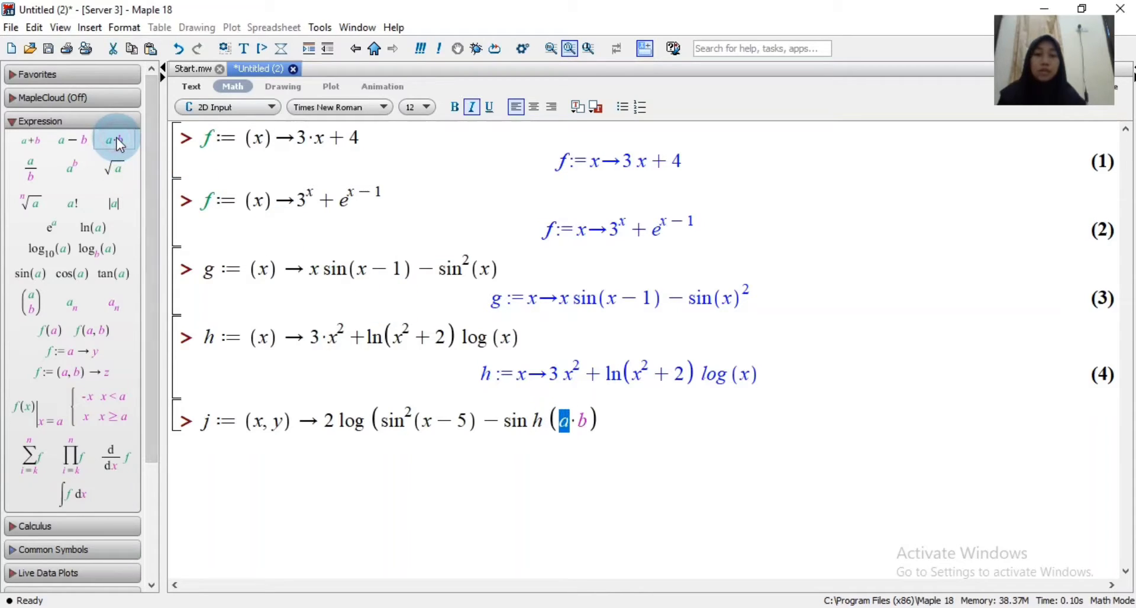
{"action": "type", "text": "x"}
{"action": "key", "text": "Tab"}
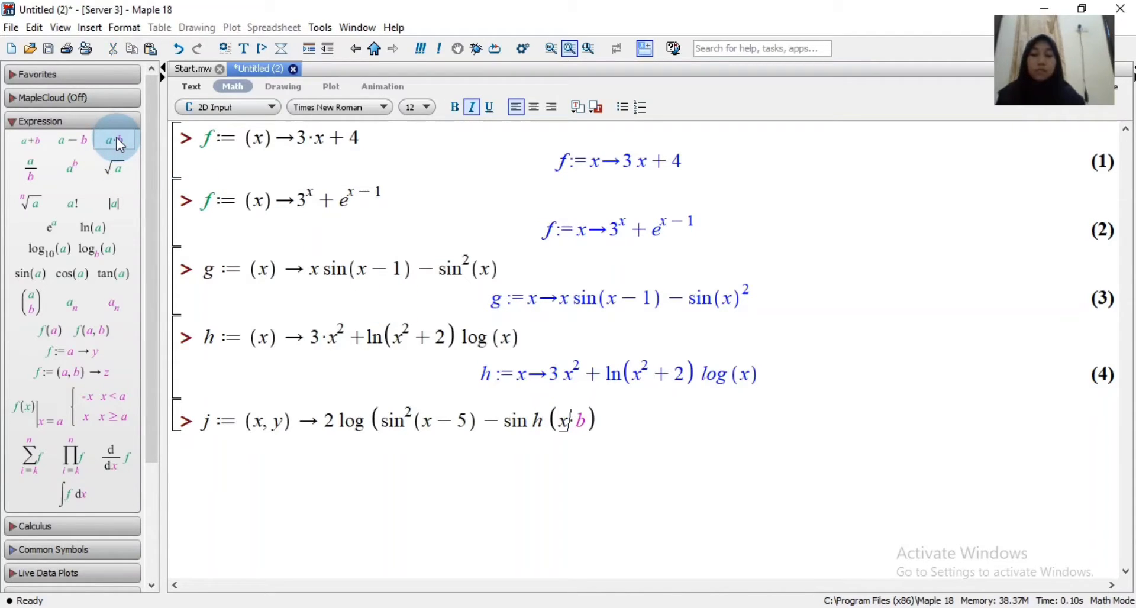
{"action": "type", "text": "y"}
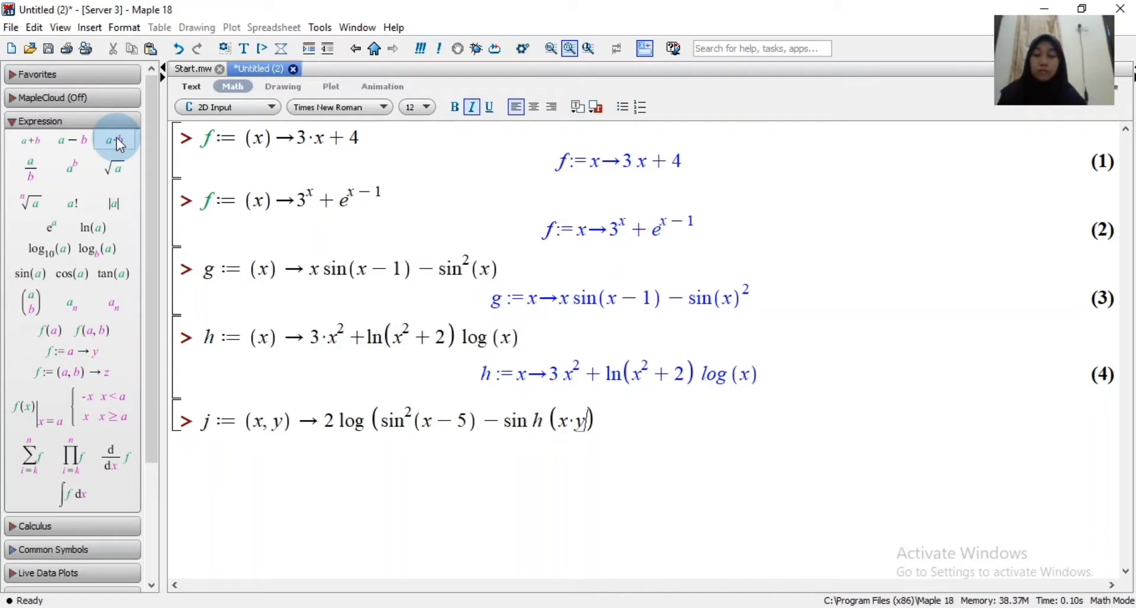
{"action": "left_click", "coordinate": [221, 230]}
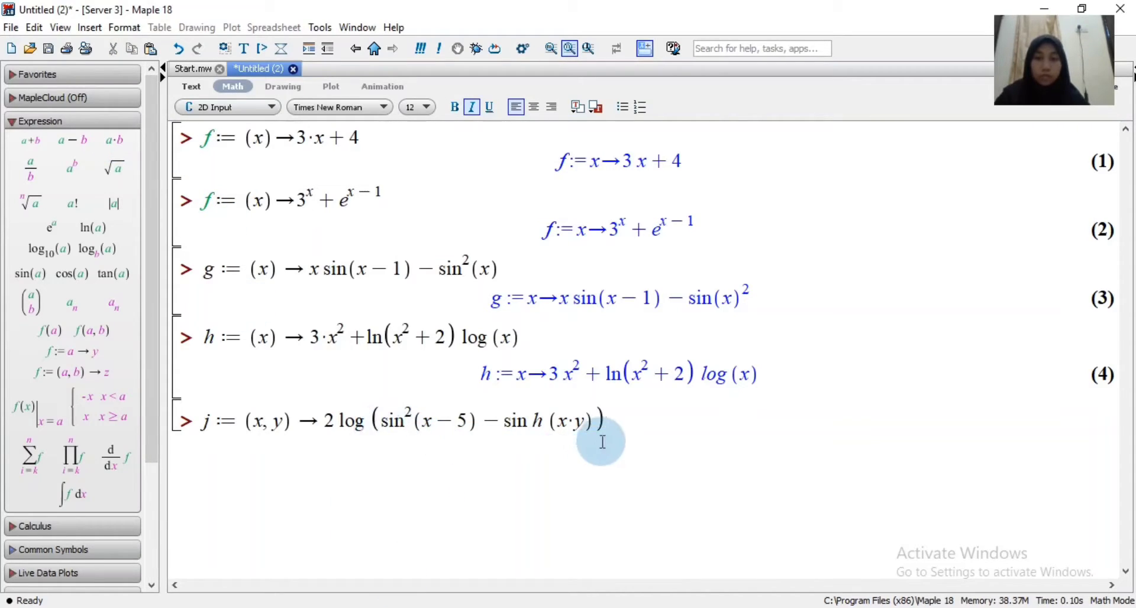
{"action": "left_click", "coordinate": [631, 420]}
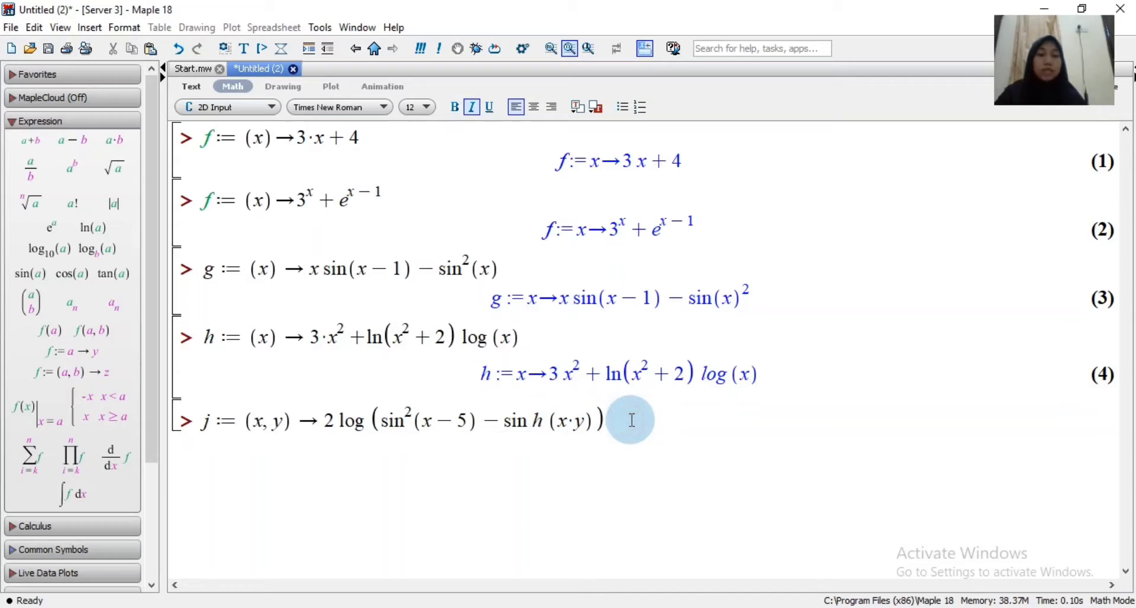
{"action": "key", "text": "Return"}
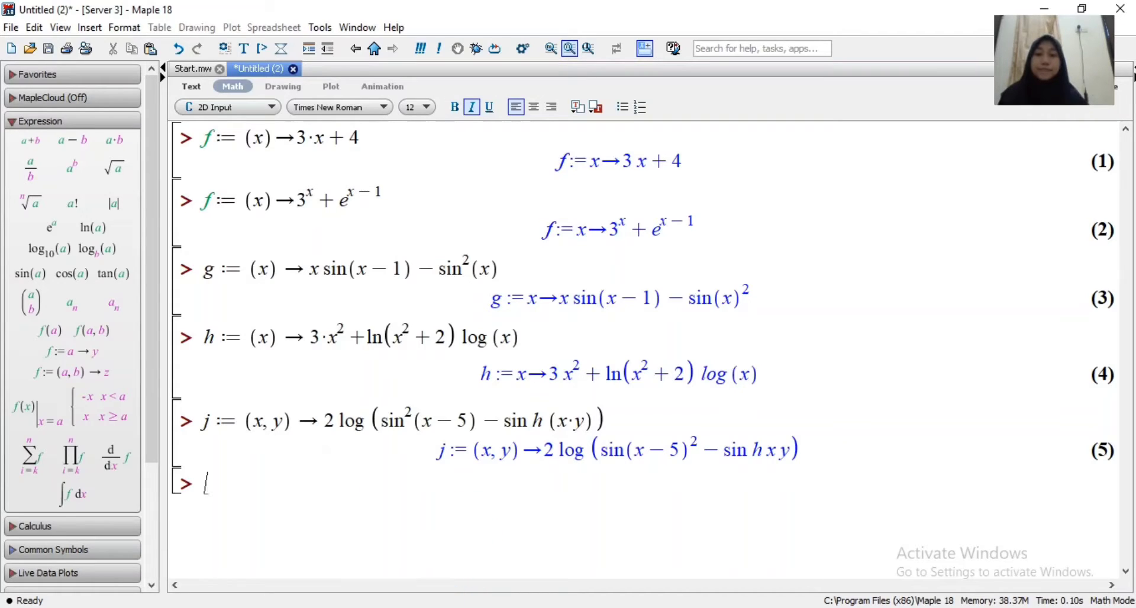
Switch to PowerPoint and open slide 5 about evaluating functions in Maple
{"action": "left_click", "coordinate": [423, 607]}
{"action": "left_click", "coordinate": [83, 336]}
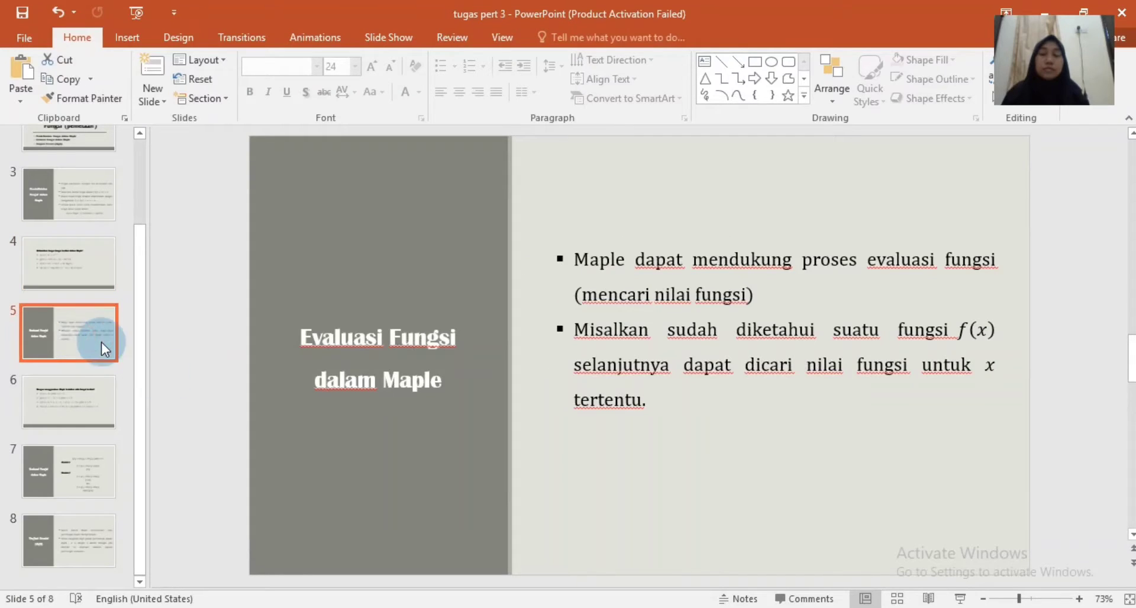
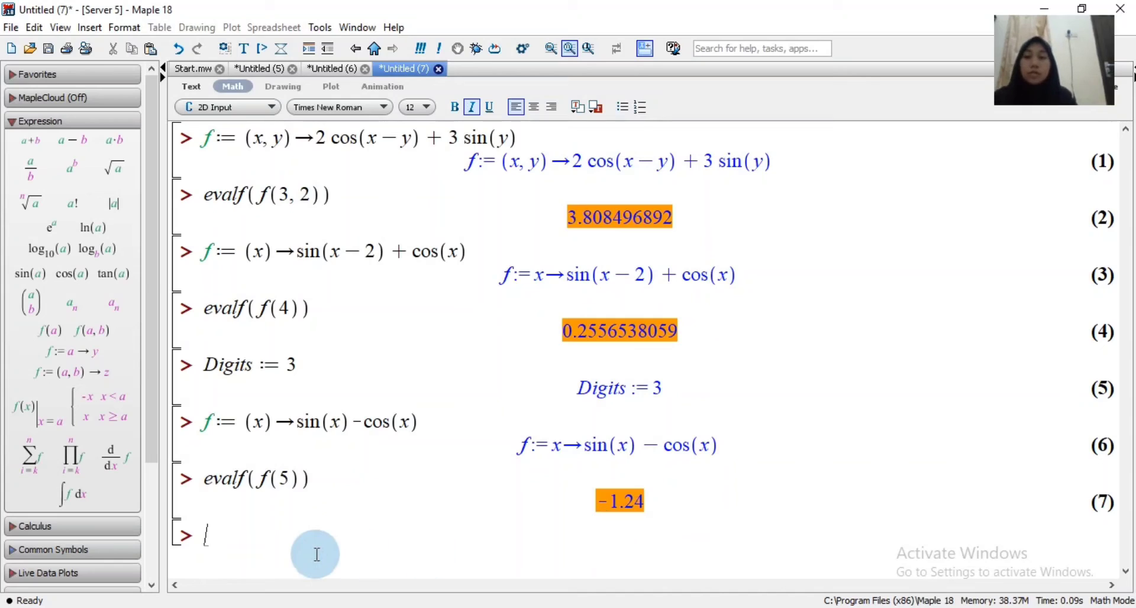
Check the example list on the PowerPoint slide, then set Digits := 5 in the Maple worksheet and evaluate it
{"action": "left_click", "coordinate": [308, 607]}
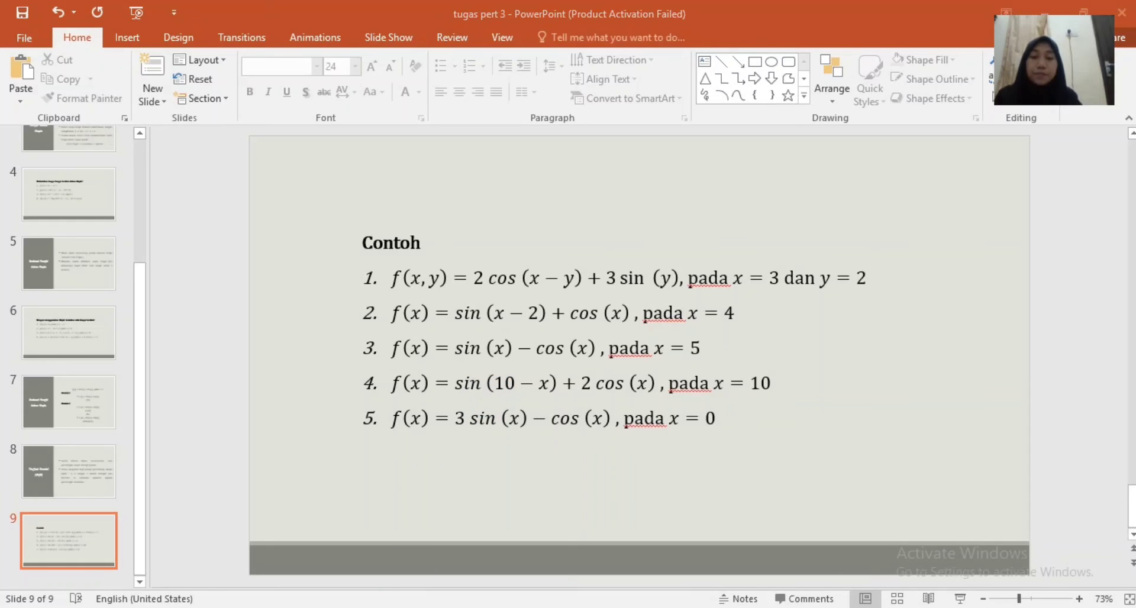
{"action": "key", "text": "alt+Tab"}
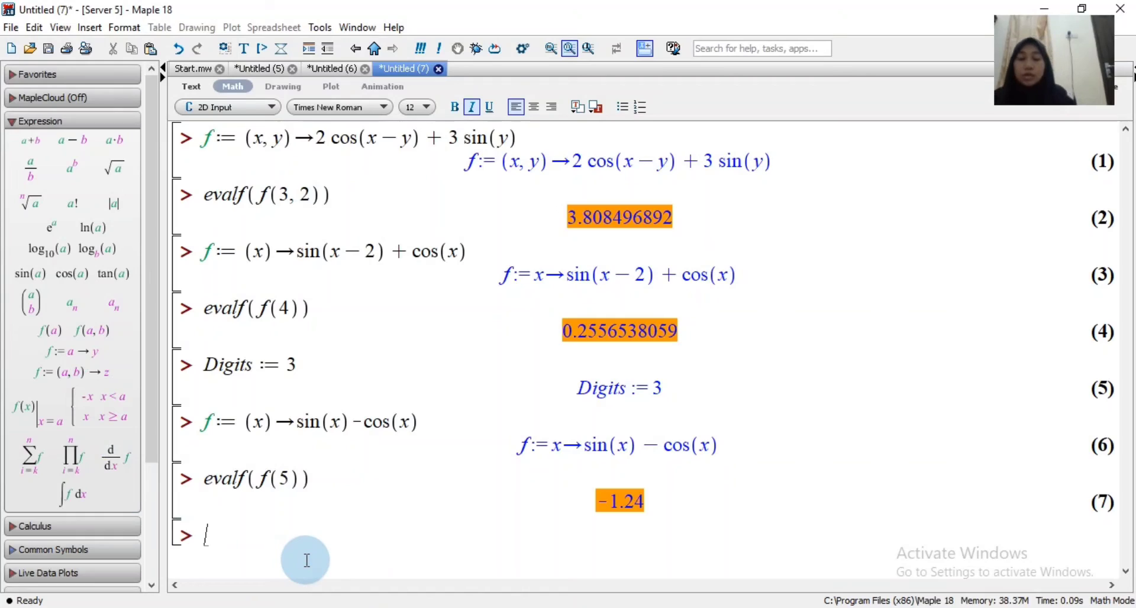
{"action": "type", "text": "d"}
{"action": "key", "text": "BackSpace"}
{"action": "type", "text": "D"}
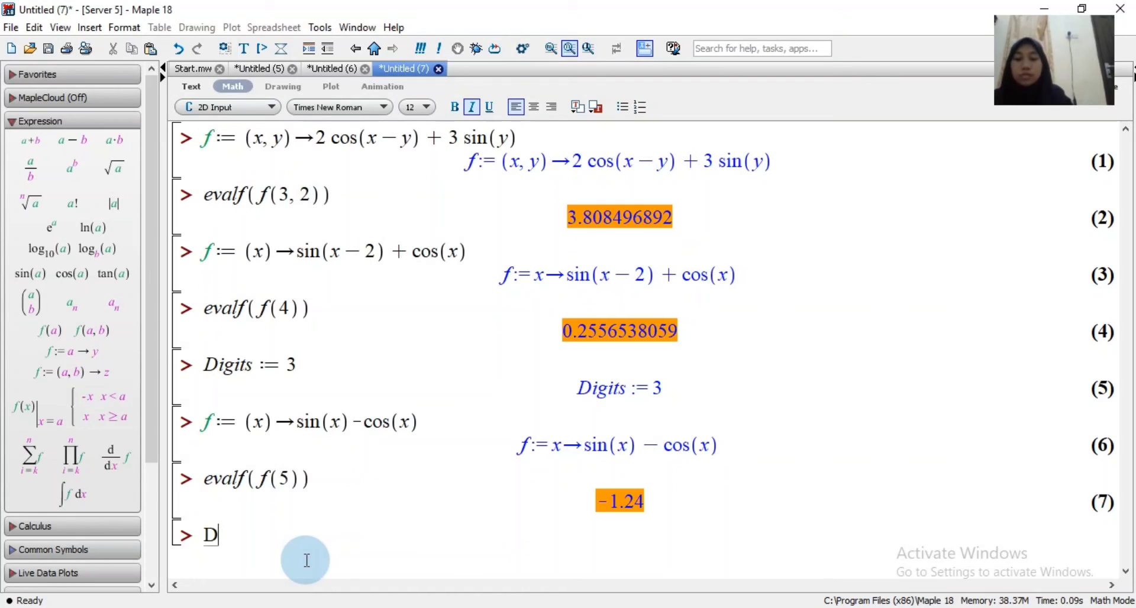
{"action": "type", "text": "igits"}
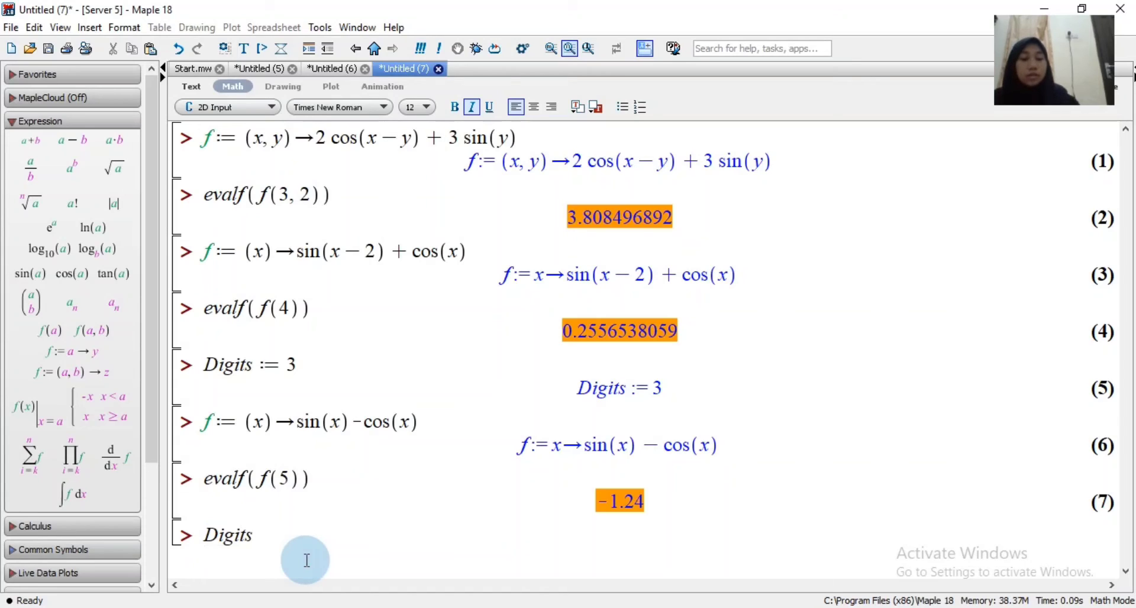
{"action": "type", "text": " := "}
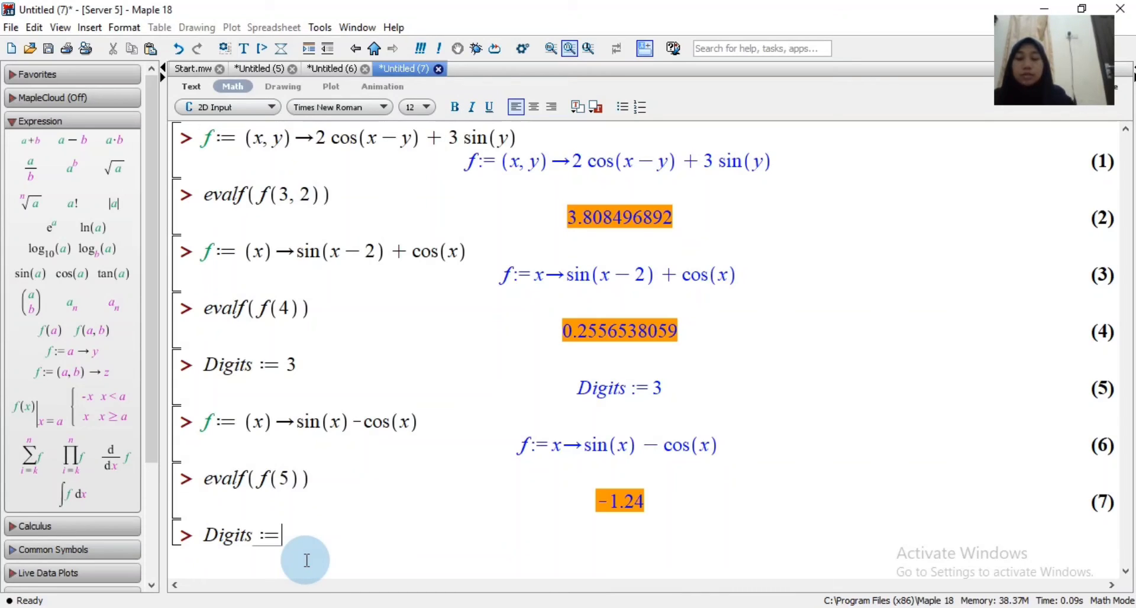
{"action": "type", "text": "5"}
{"action": "key", "text": "Return"}
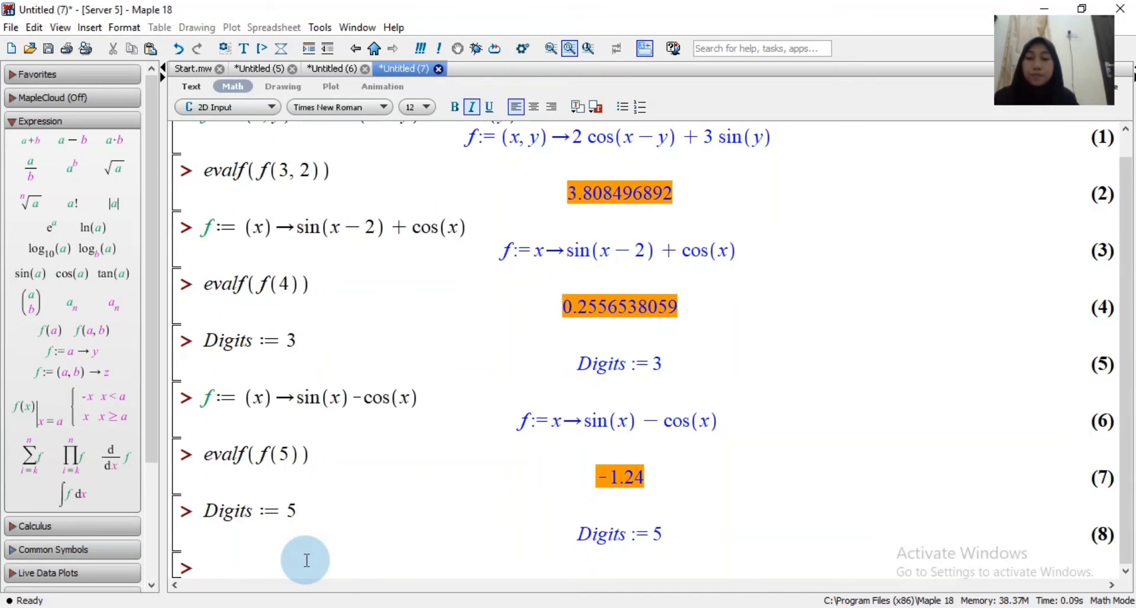
Insert a single-variable function template for f on the new line and set its argument to (x)
{"action": "left_click", "coordinate": [87, 351]}
{"action": "key", "text": "Tab"}
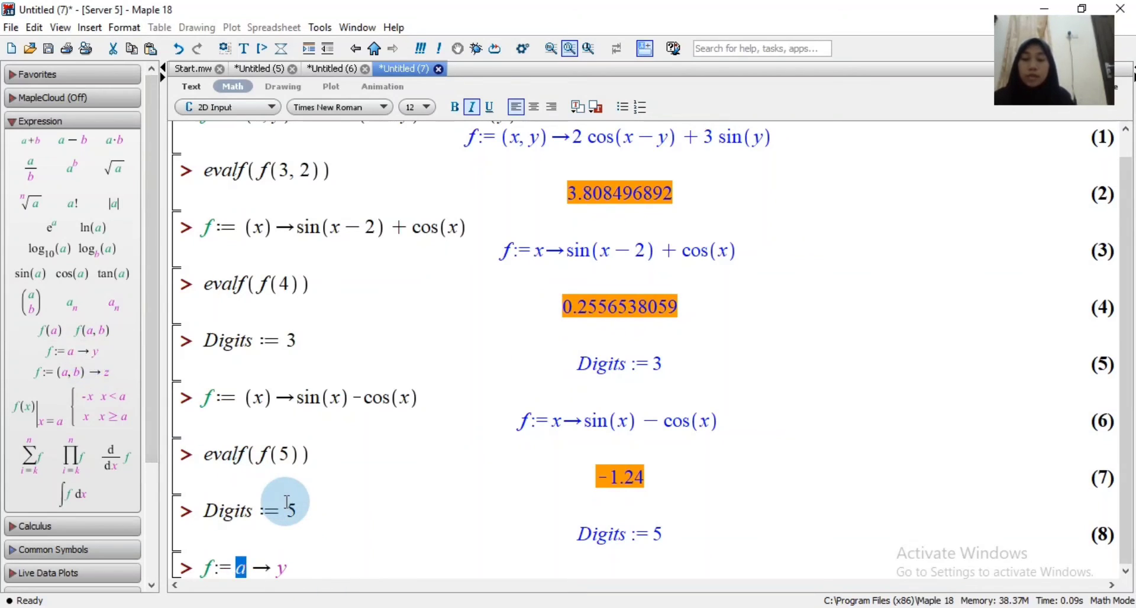
{"action": "type", "text": "(x)"}
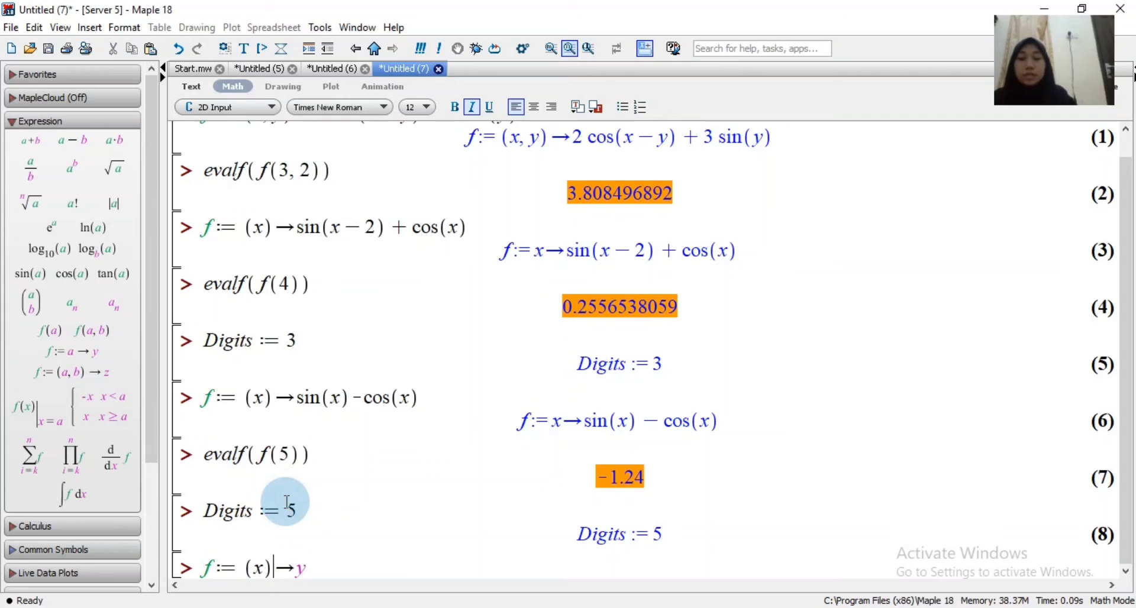
{"action": "key", "text": "Tab"}
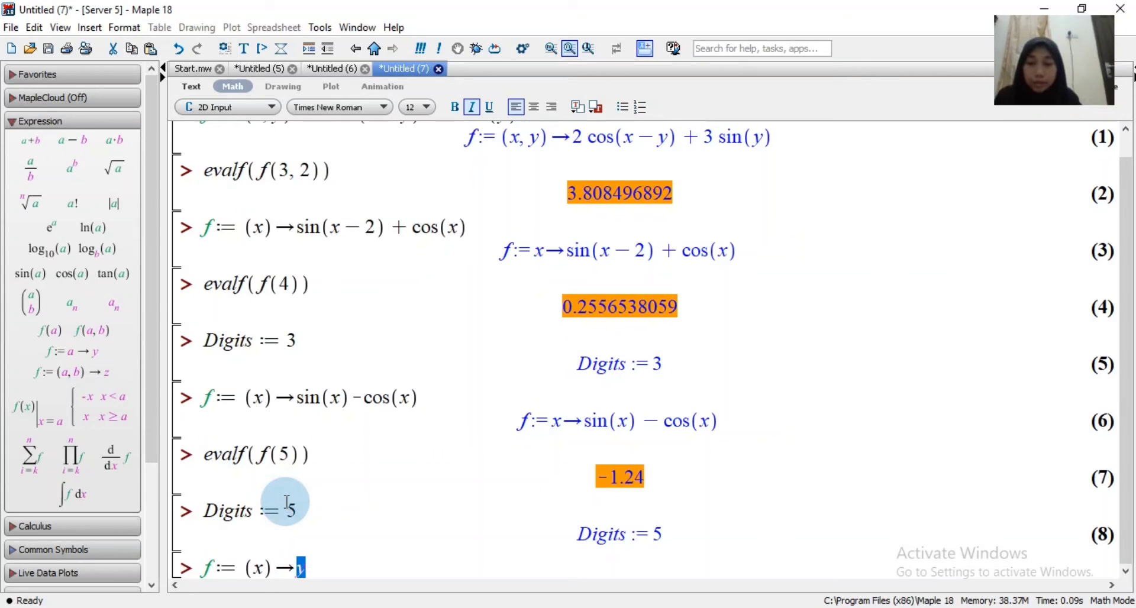
Check example 4 on the PowerPoint slide and enter sin(10 − x) as the body of f in Maple
{"action": "left_click", "coordinate": [391, 607]}
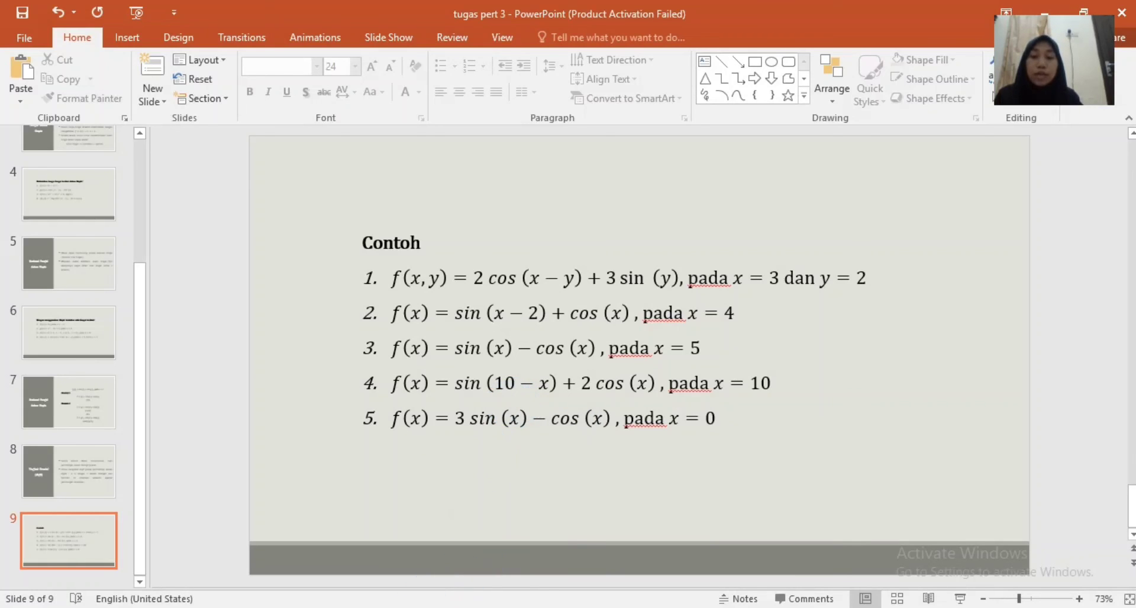
{"action": "left_click", "coordinate": [421, 607]}
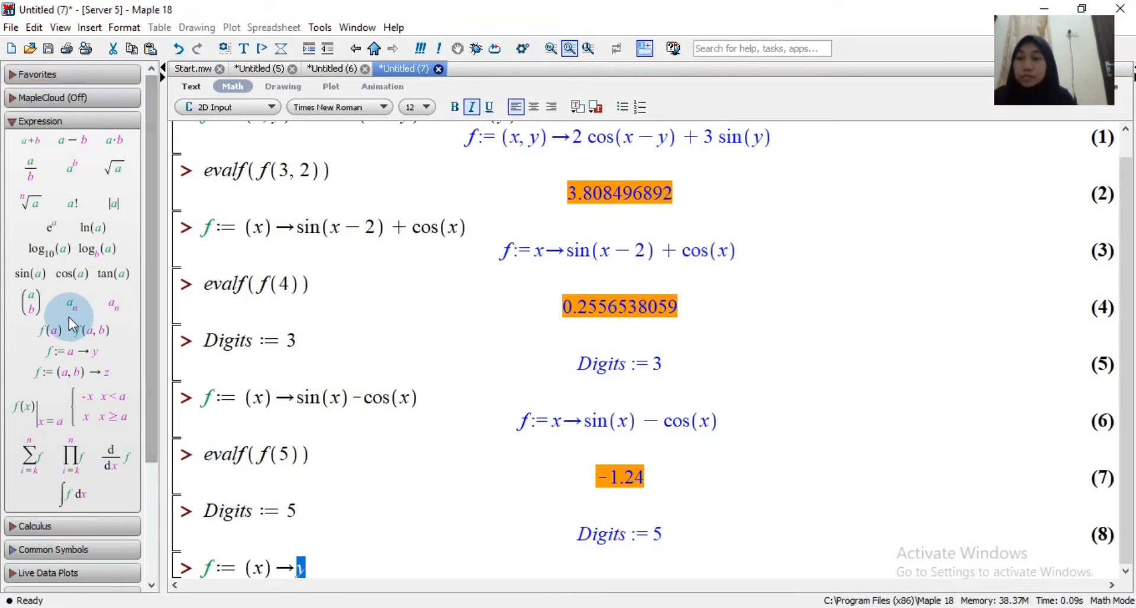
{"action": "left_click", "coordinate": [30, 273]}
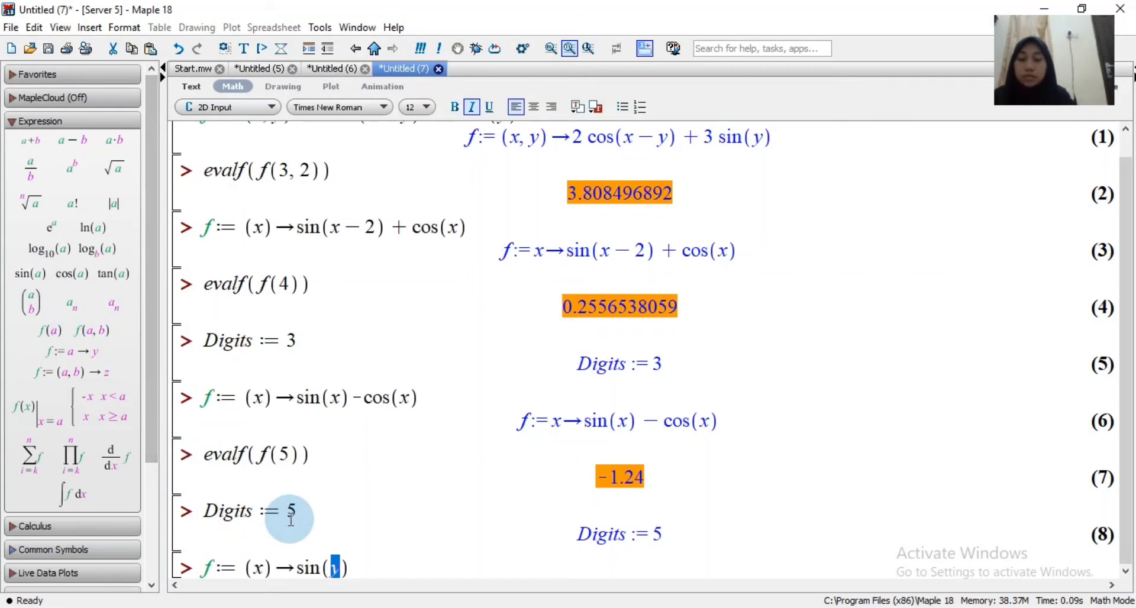
{"action": "type", "text": "10"}
{"action": "type", "text": "-x"}
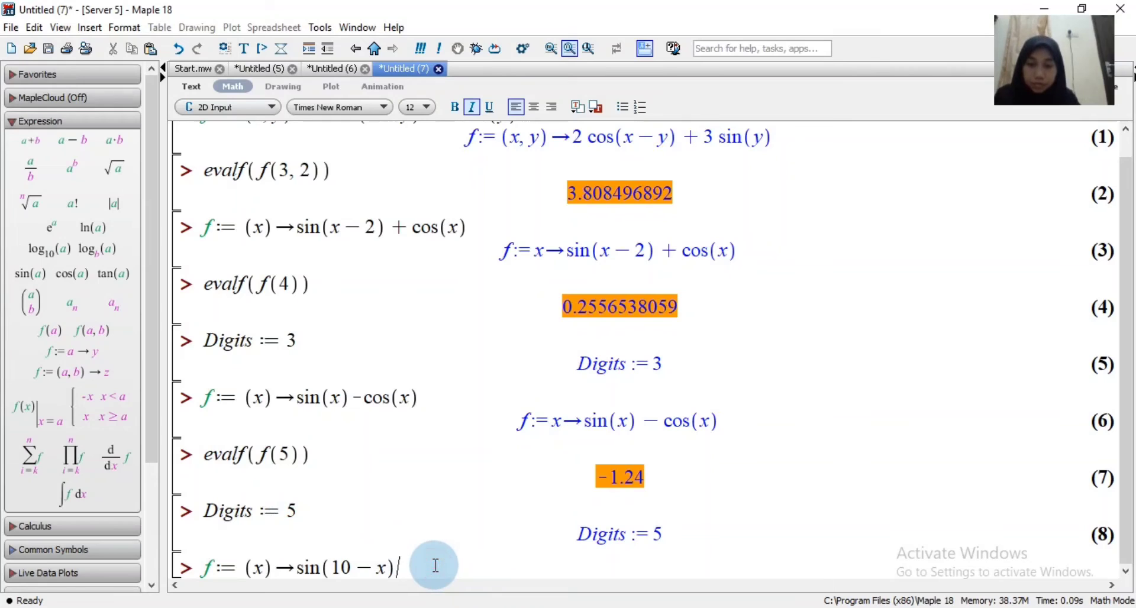
Check example 4 on the PowerPoint slide, complete the body of f in Maple with + 2 cos(x), and execute the definition
{"action": "key", "text": "alt+Tab"}
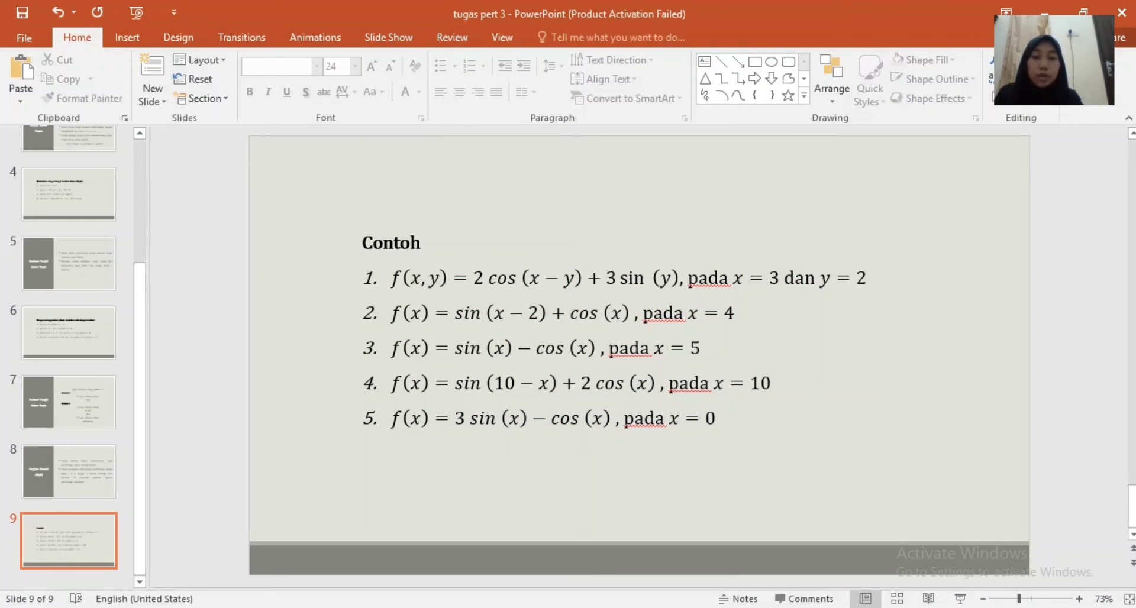
{"action": "key", "text": "alt+Tab"}
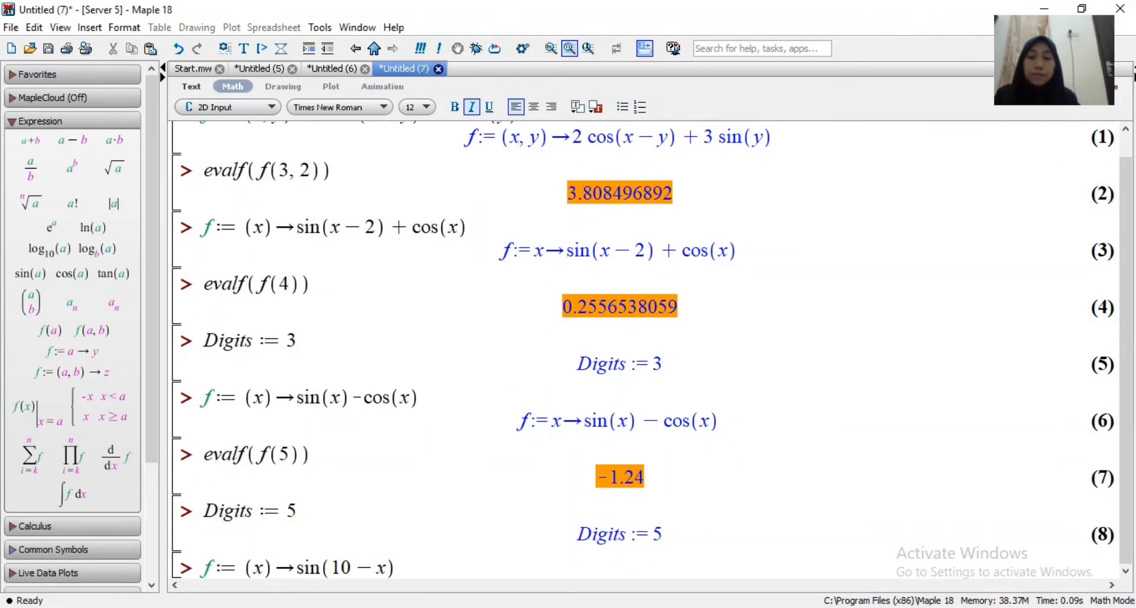
{"action": "type", "text": "+ "}
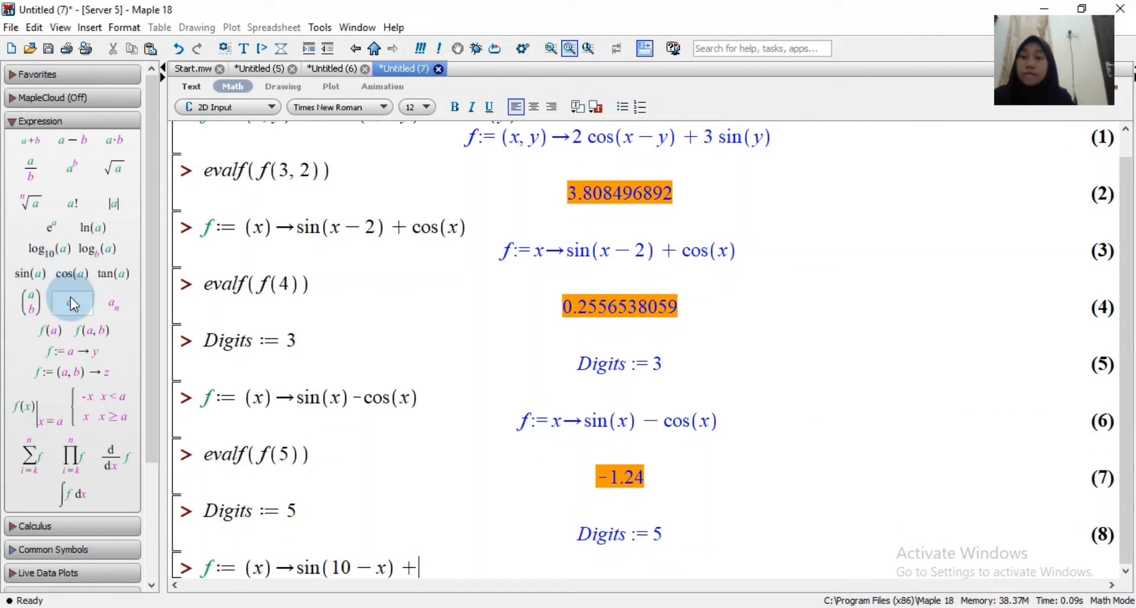
{"action": "type", "text": "2"}
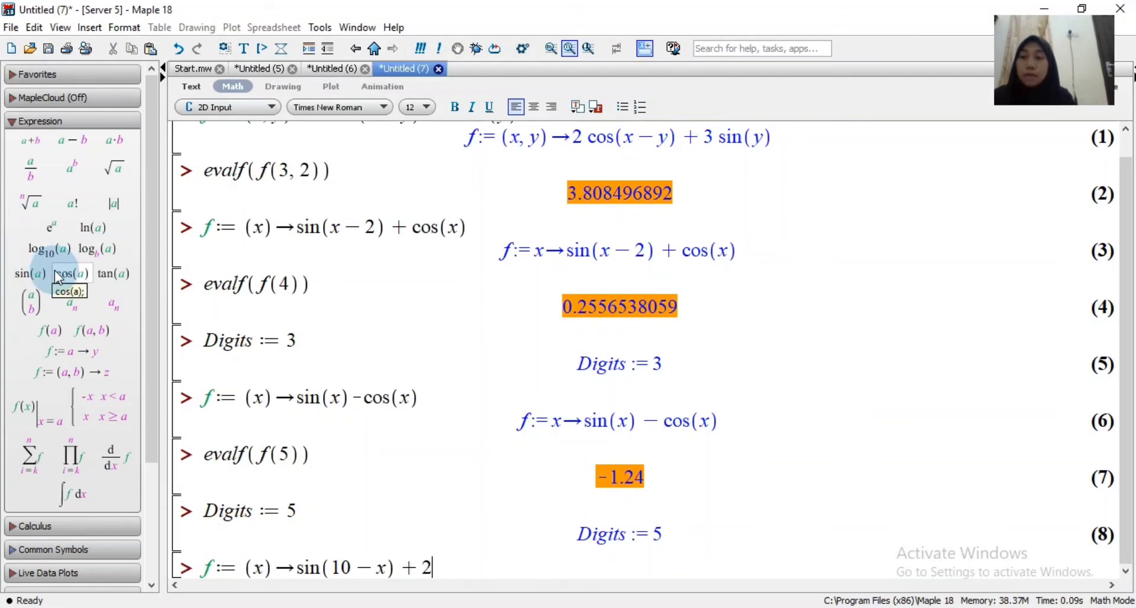
{"action": "left_click", "coordinate": [59, 275]}
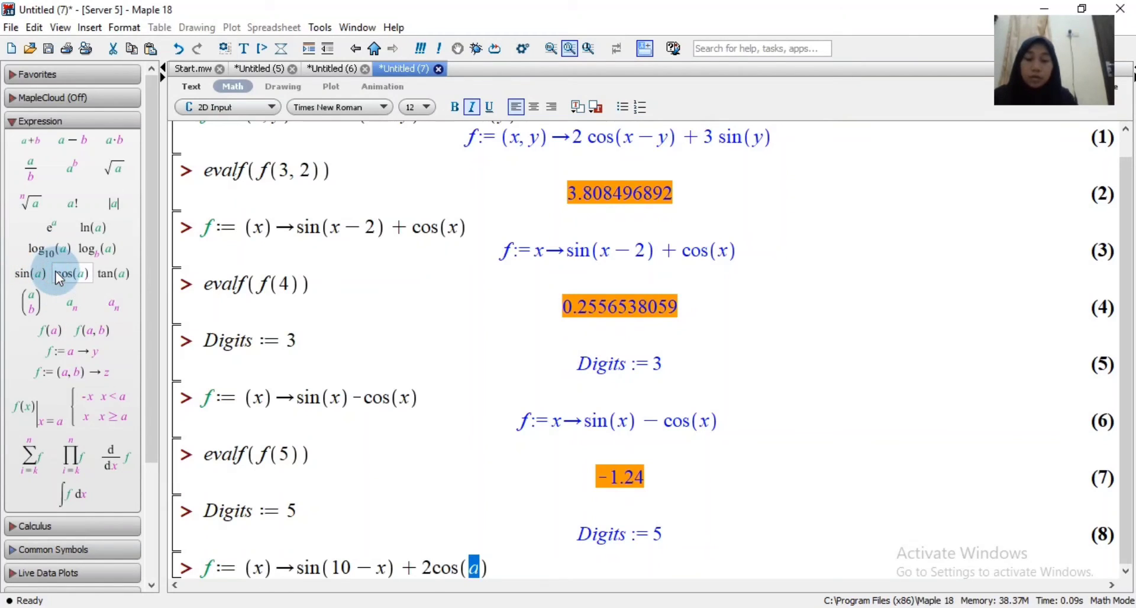
{"action": "type", "text": "x"}
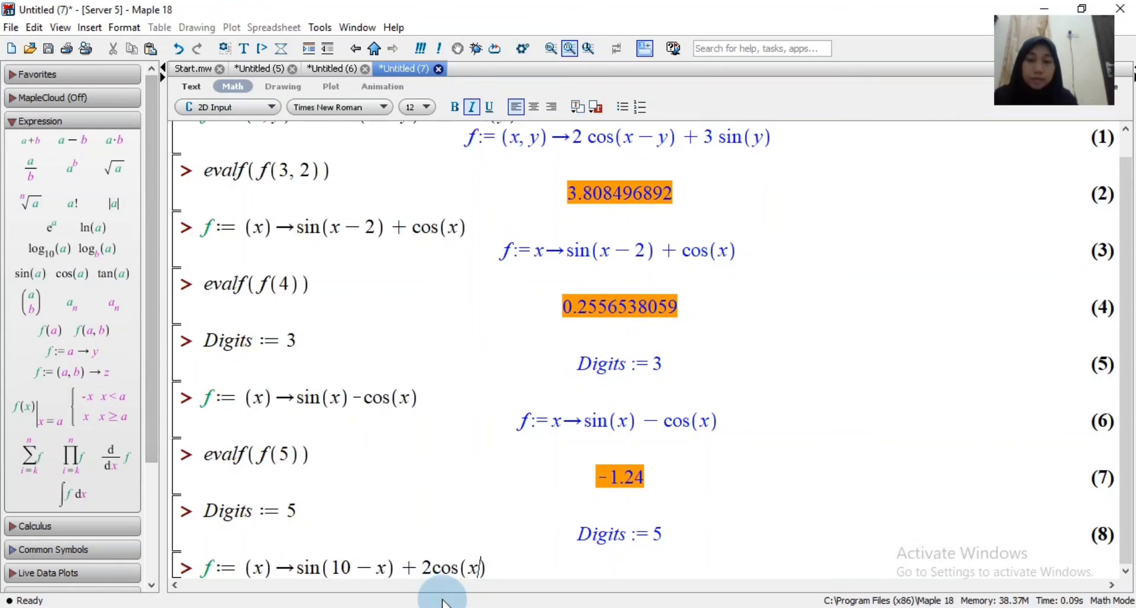
{"action": "left_click", "coordinate": [432, 574]}
{"action": "left_click", "coordinate": [512, 571]}
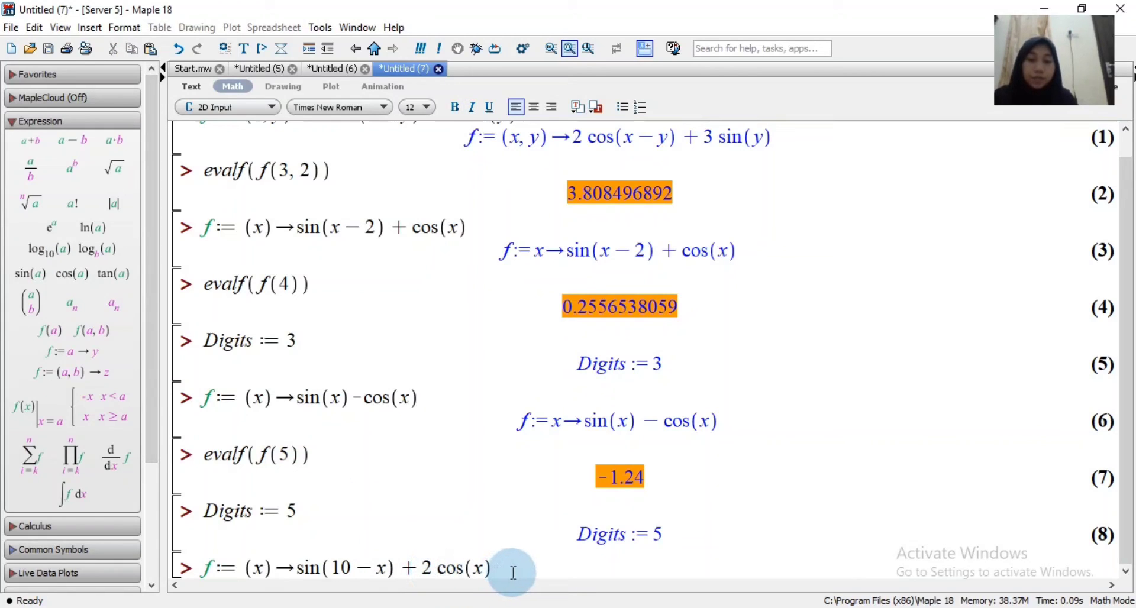
{"action": "key", "text": "alt+Tab"}
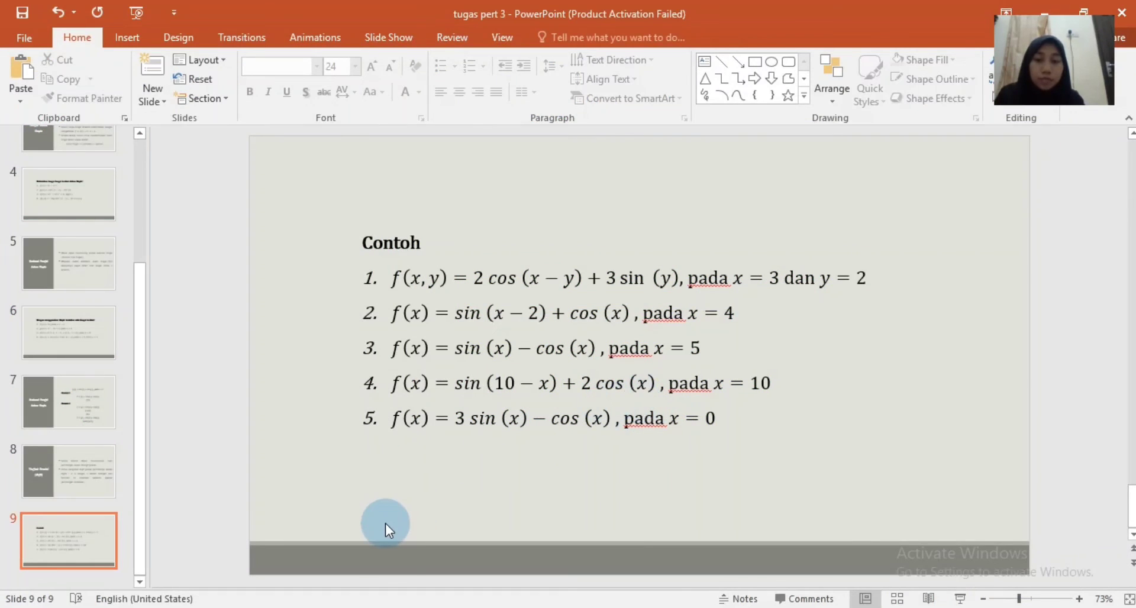
{"action": "key", "text": "alt+Tab"}
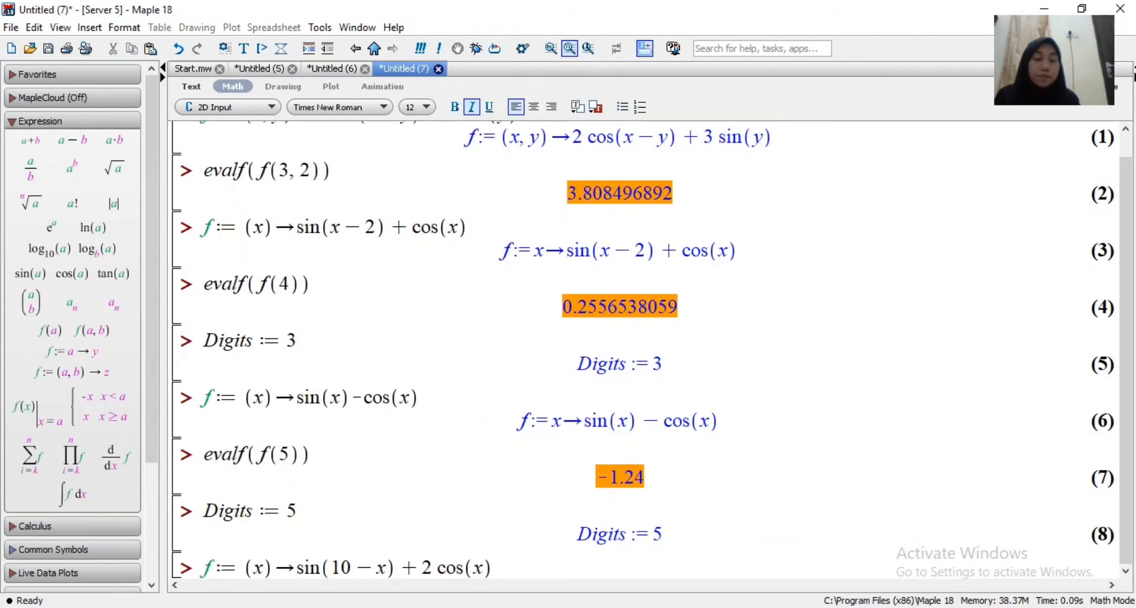
{"action": "key", "text": "Return"}
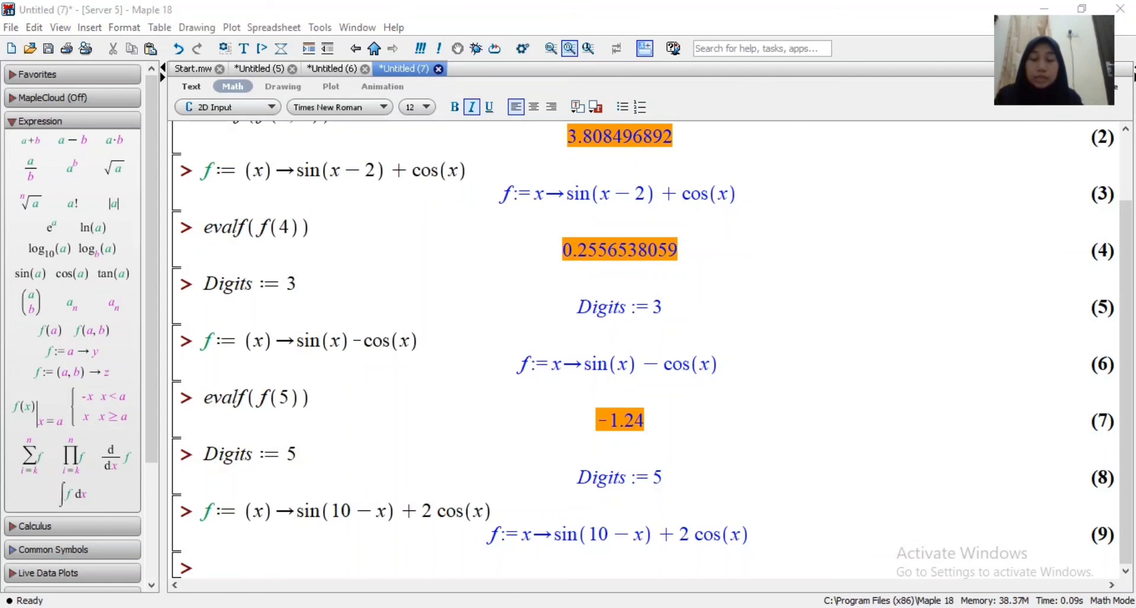
Check the x value for example 4 on the PowerPoint slide and evaluate evalf(f(10)) in Maple
{"action": "key", "text": "alt+Tab"}
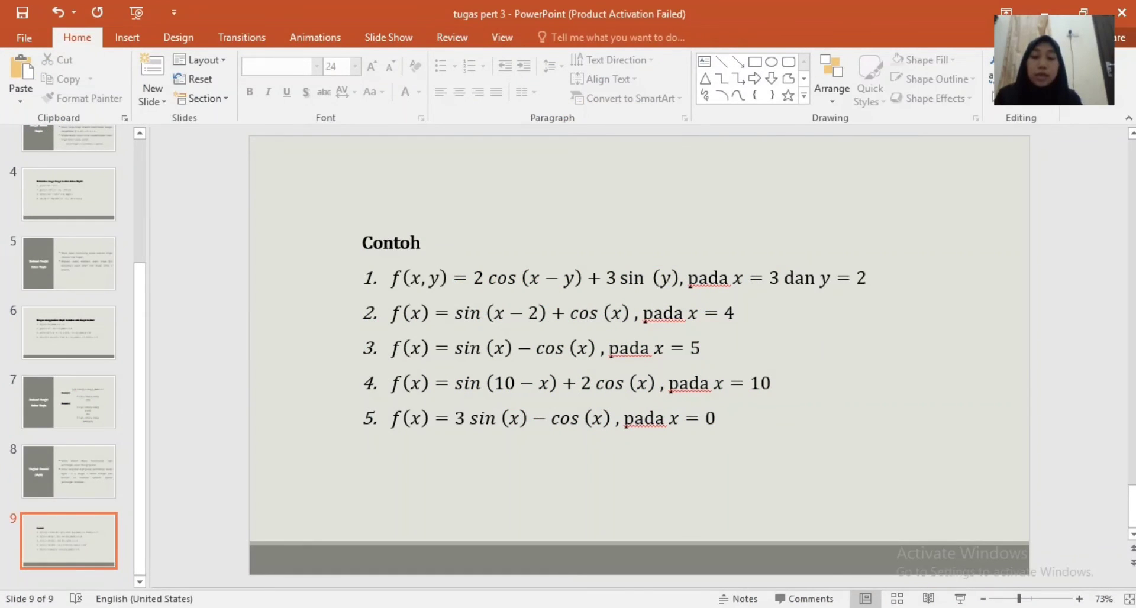
{"action": "key", "text": "alt+Tab"}
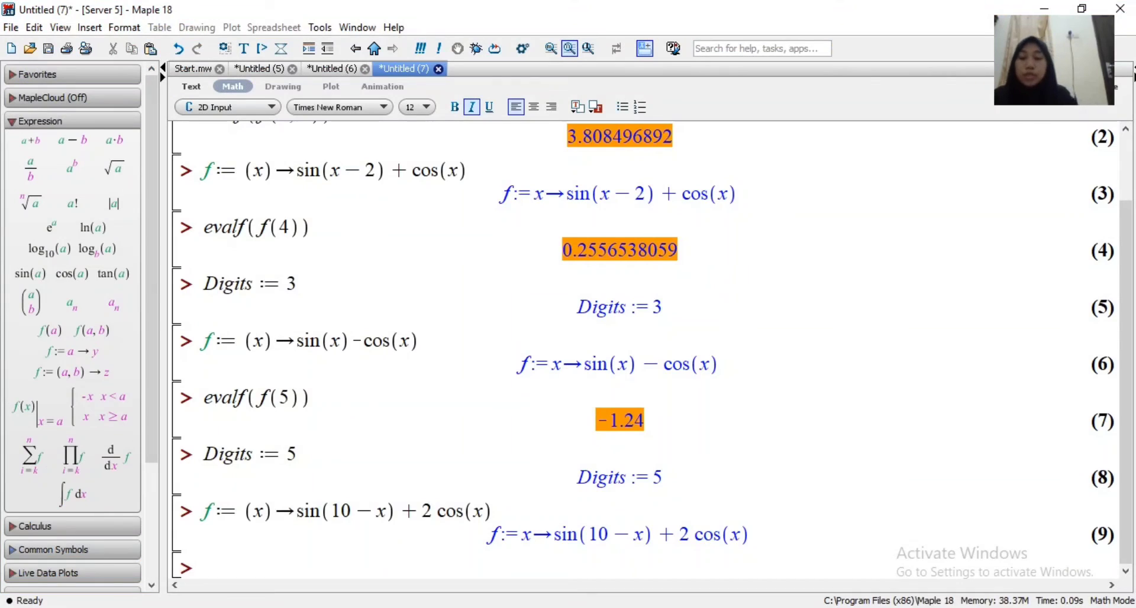
{"action": "type", "text": "evalf"}
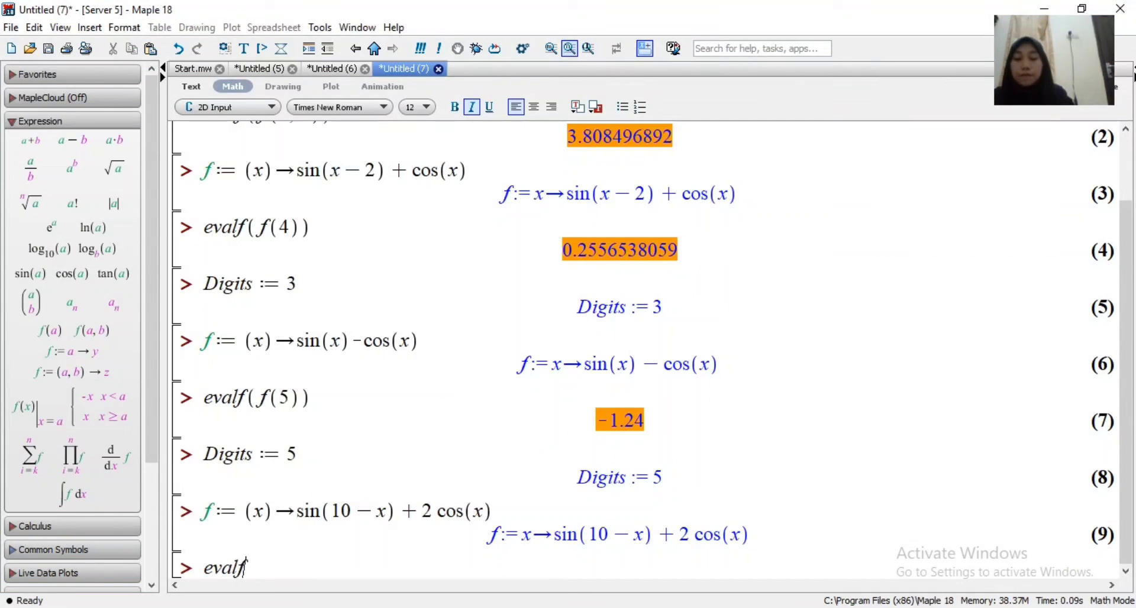
{"action": "type", "text": "(f"}
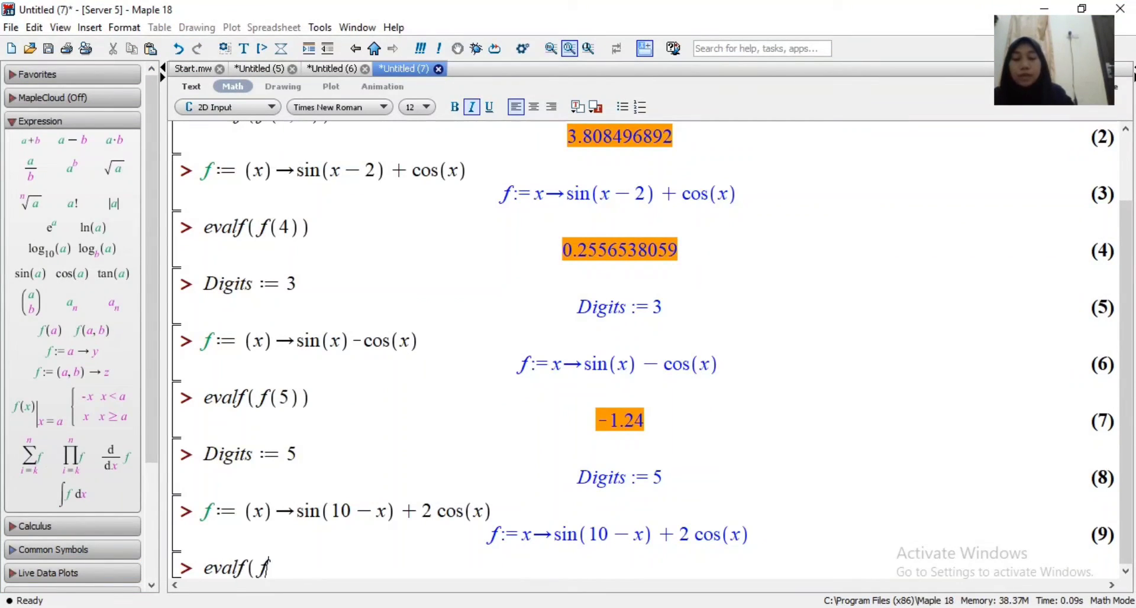
{"action": "type", "text": "(10"}
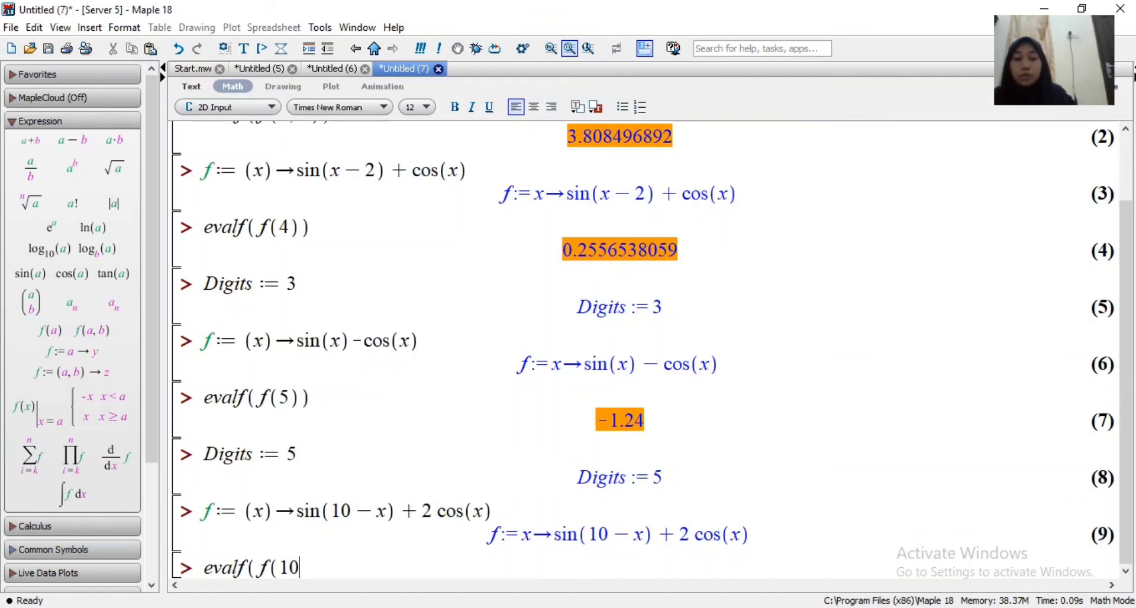
{"action": "type", "text": "))"}
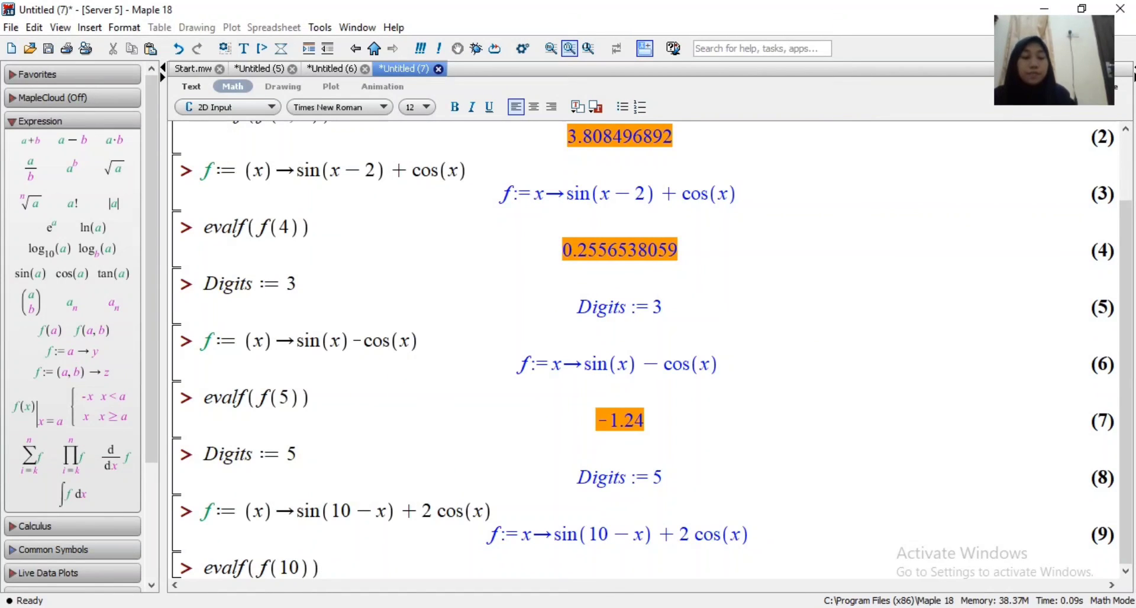
{"action": "key", "text": "Return"}
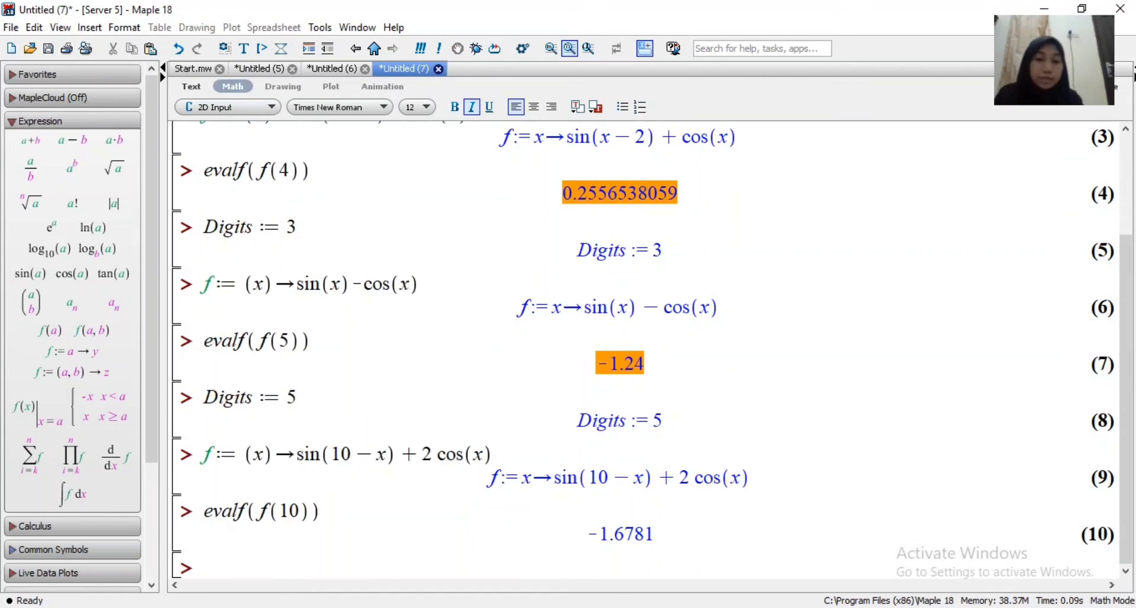
Highlight the numeric result of evalf(f(10)) in orange and return to the empty input line
{"action": "left_click_drag", "start_coordinate": [653, 534], "coordinate": [583, 535]}
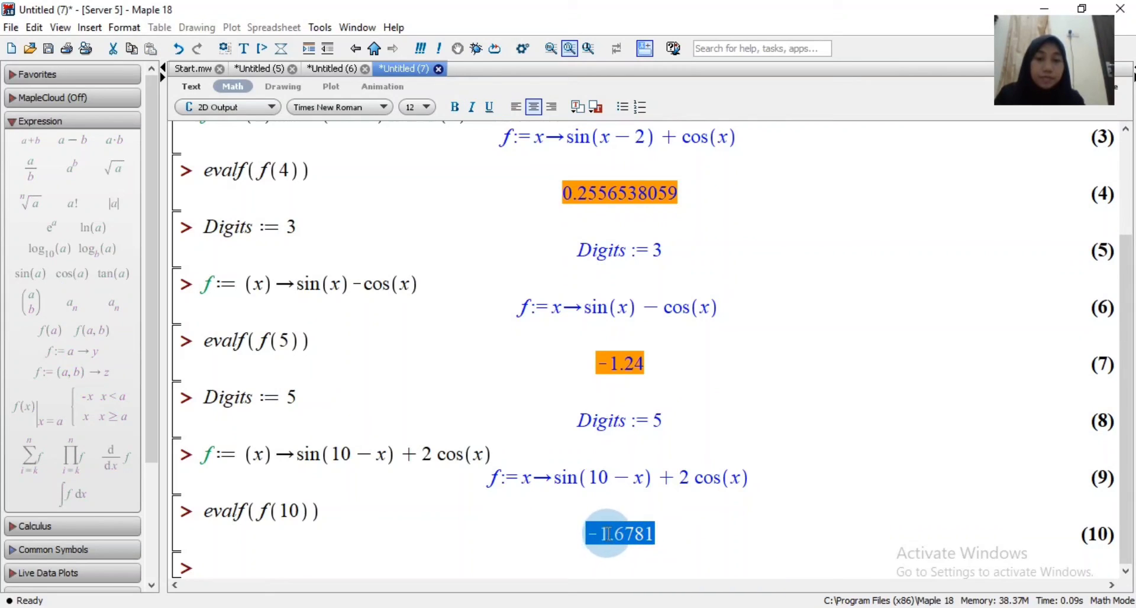
{"action": "left_click", "coordinate": [595, 107]}
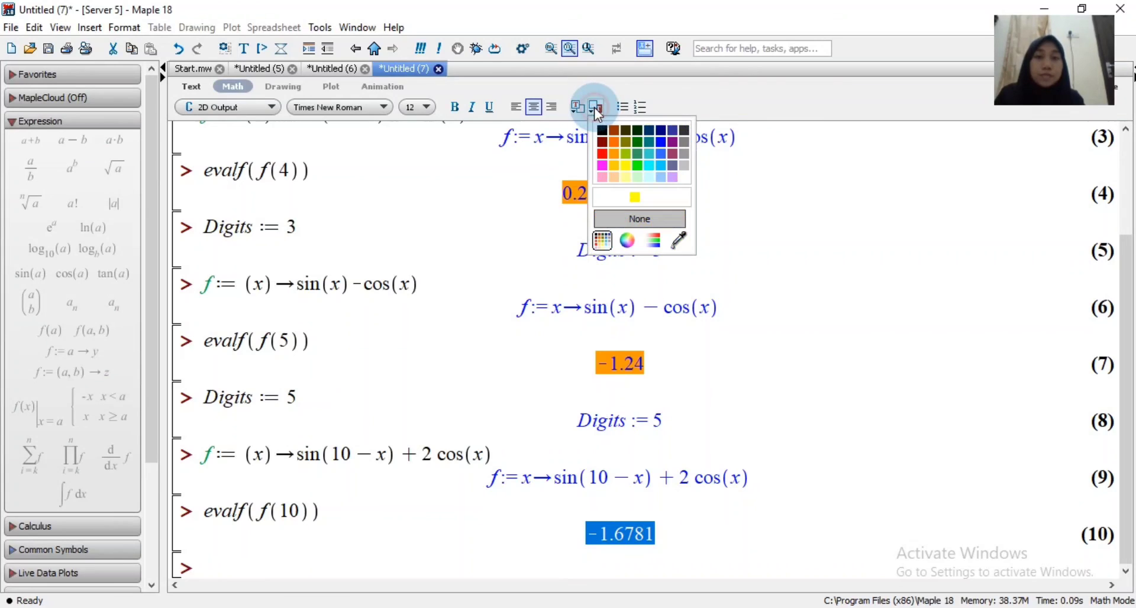
{"action": "left_click", "coordinate": [614, 151]}
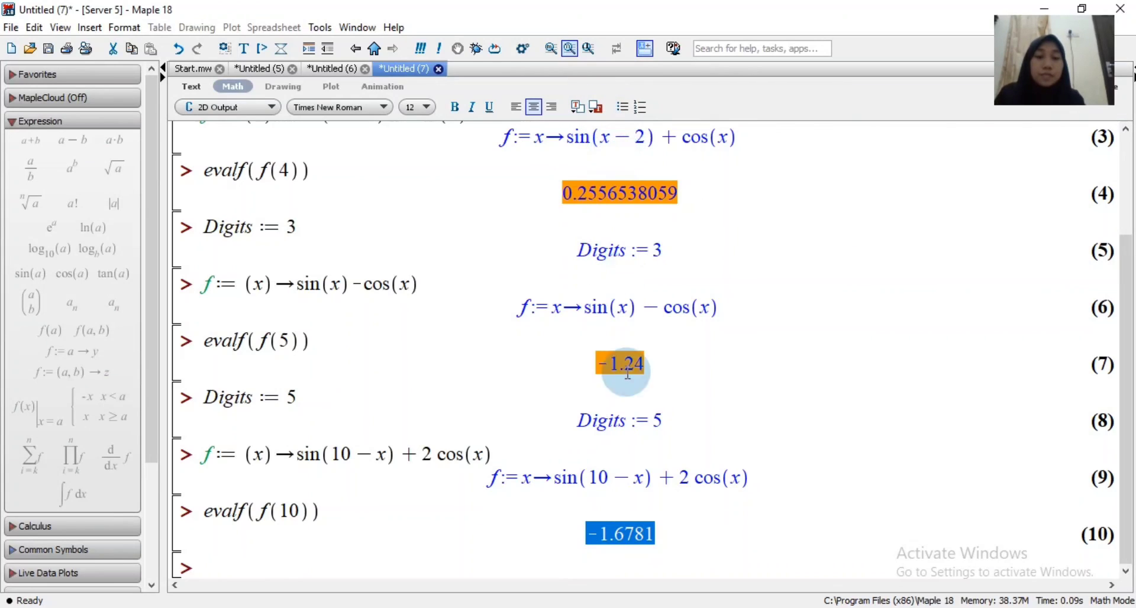
{"action": "left_click", "coordinate": [608, 569]}
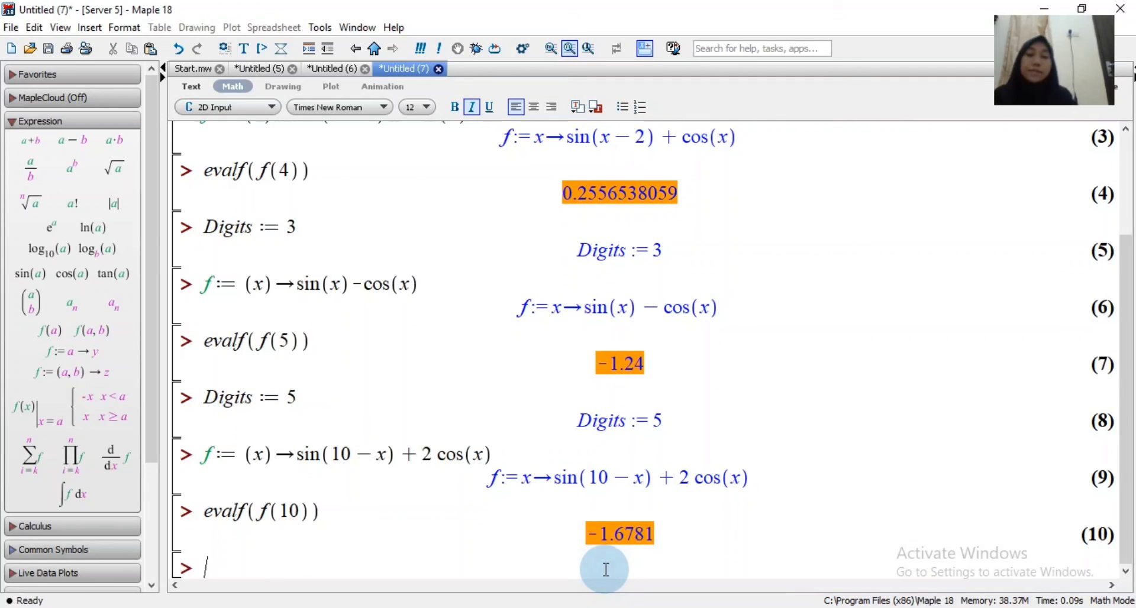
Check example 5 on the PowerPoint slide and return to the Maple worksheet
{"action": "mouse_move", "coordinate": [389, 607]}
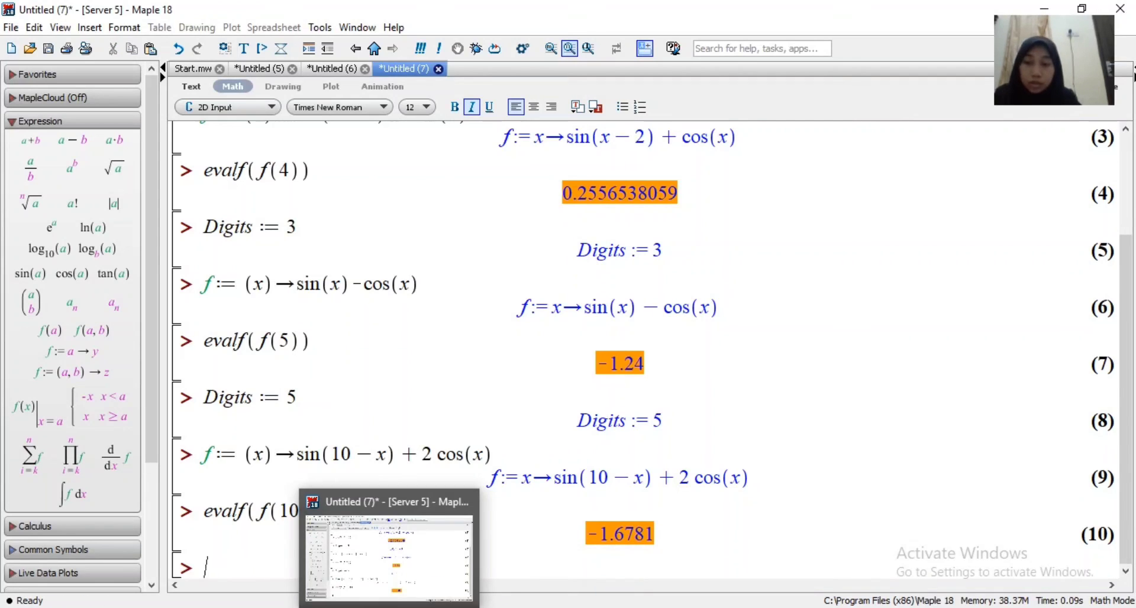
{"action": "left_click", "coordinate": [306, 607]}
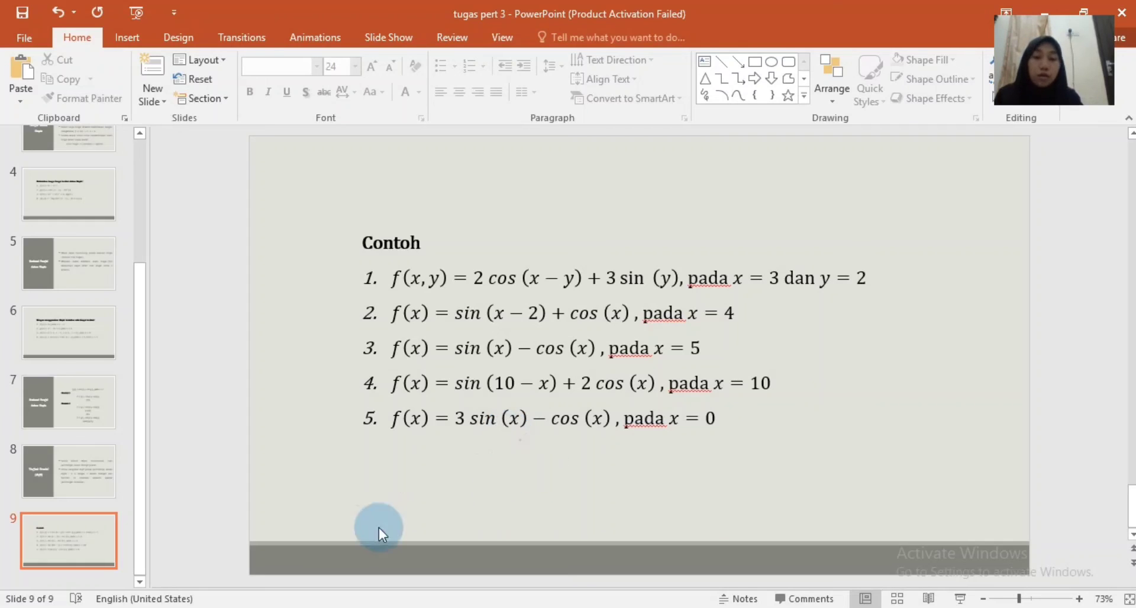
{"action": "left_click", "coordinate": [378, 607]}
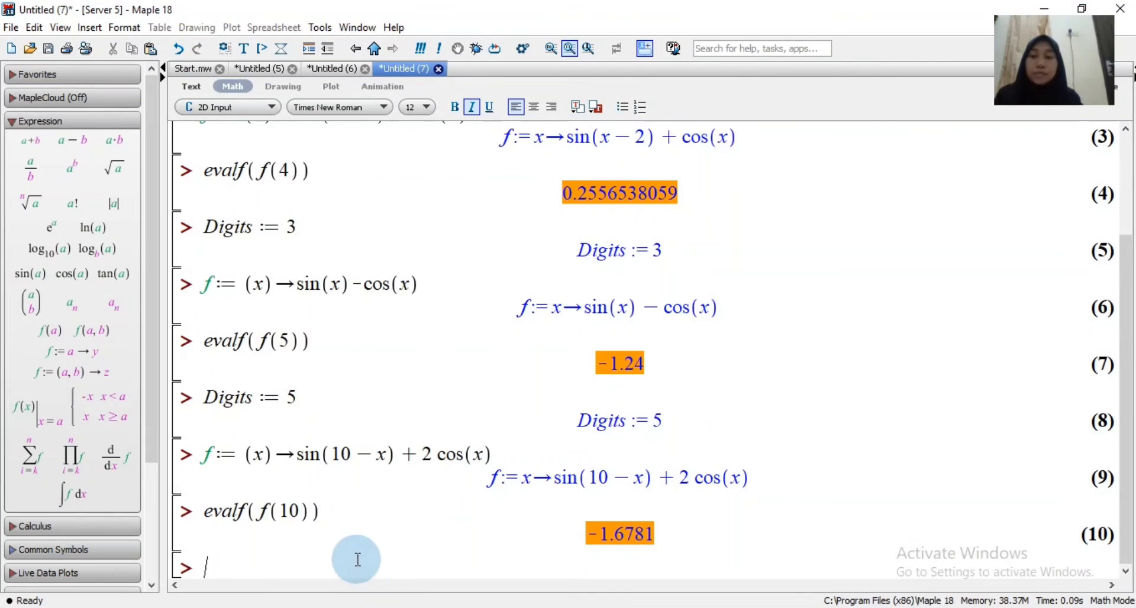
{"action": "type", "text": "d"}
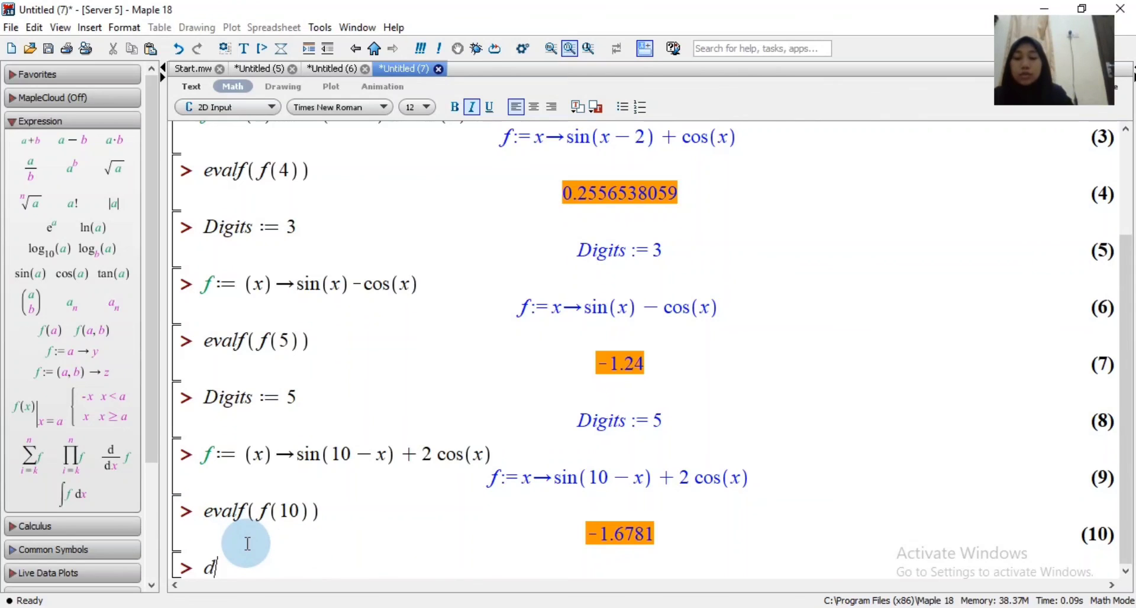
{"action": "type", "text": "igits"}
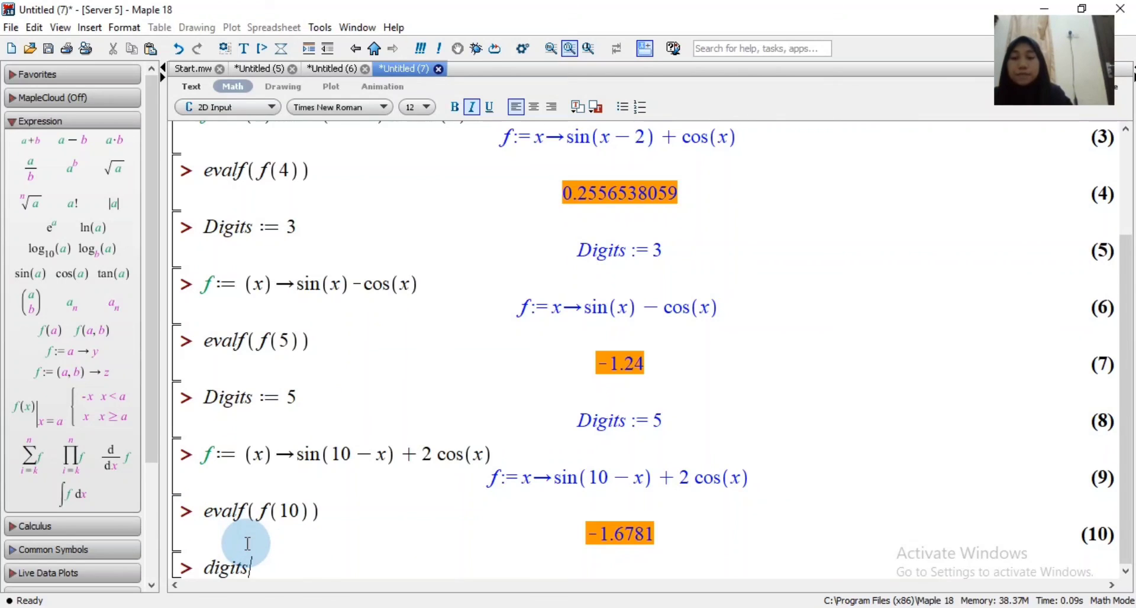
{"action": "key", "text": "BackSpace"}
{"action": "key", "text": "BackSpace"}
{"action": "key", "text": "BackSpace"}
{"action": "key", "text": "BackSpace"}
{"action": "key", "text": "BackSpace"}
{"action": "key", "text": "BackSpace"}
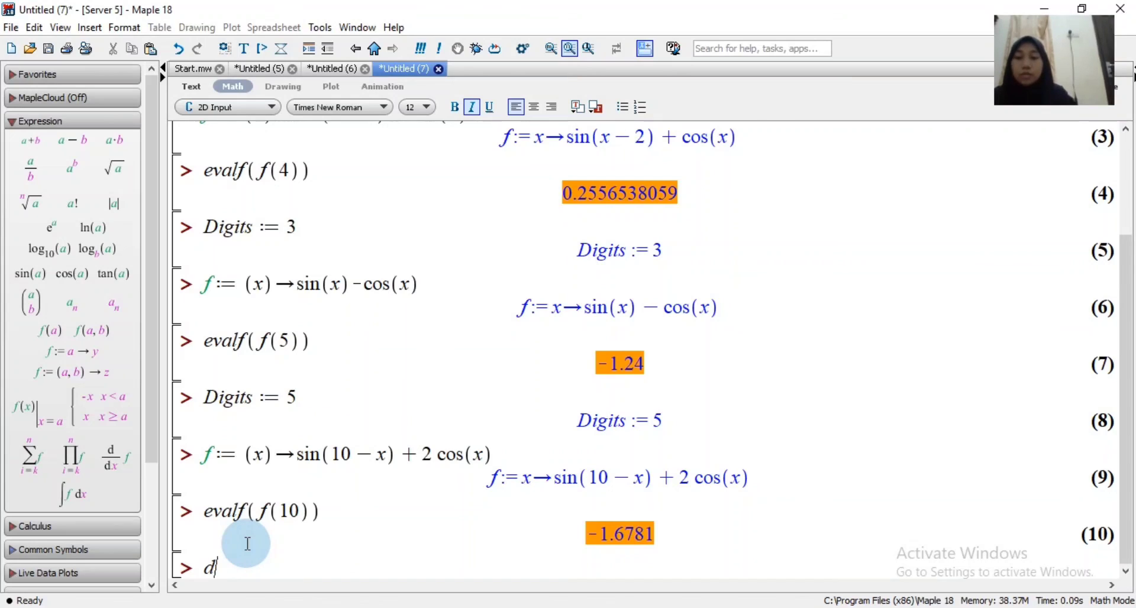
{"action": "type", "text": "ada"}
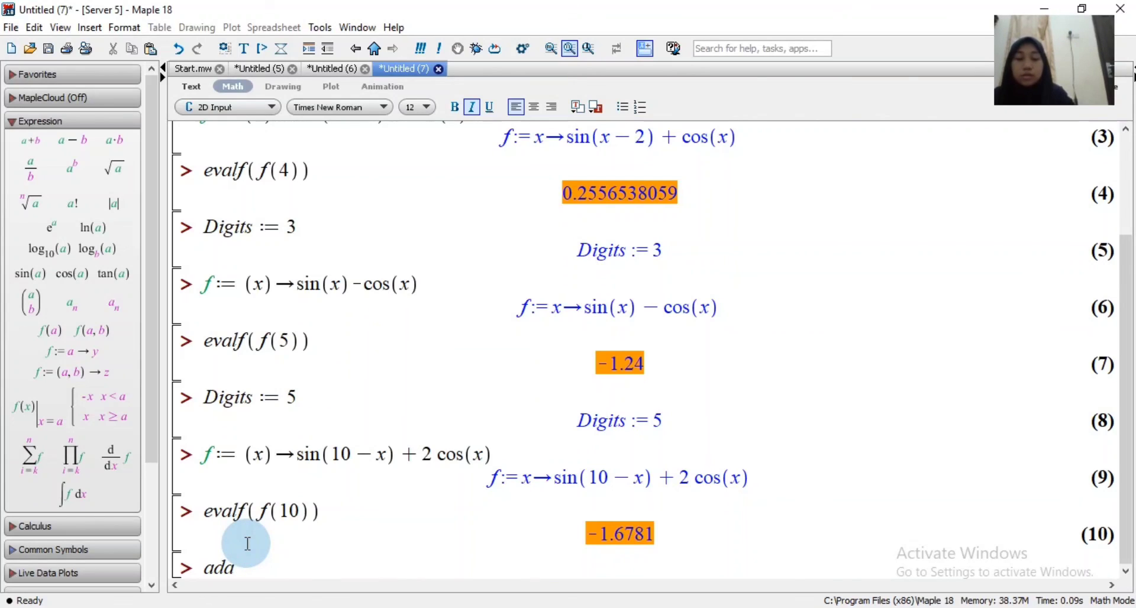
{"action": "key", "text": "BackSpace"}
{"action": "key", "text": "BackSpace"}
{"action": "key", "text": "BackSpace"}
Set Digits := 7 on the new line of the Maple worksheet and evaluate it
{"action": "type", "text": "D"}
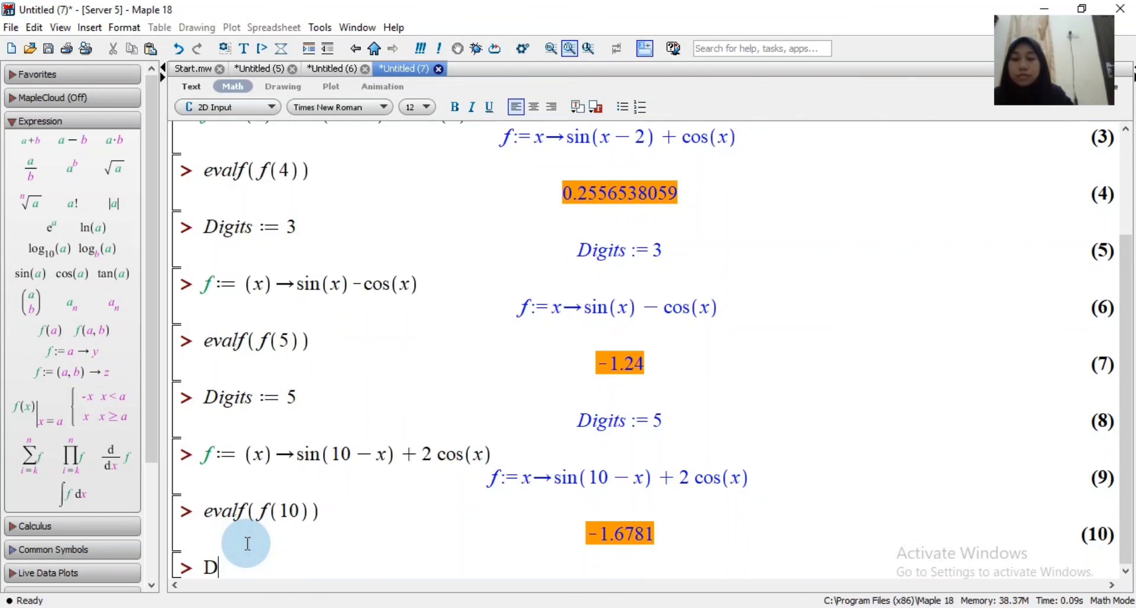
{"action": "type", "text": "igits "}
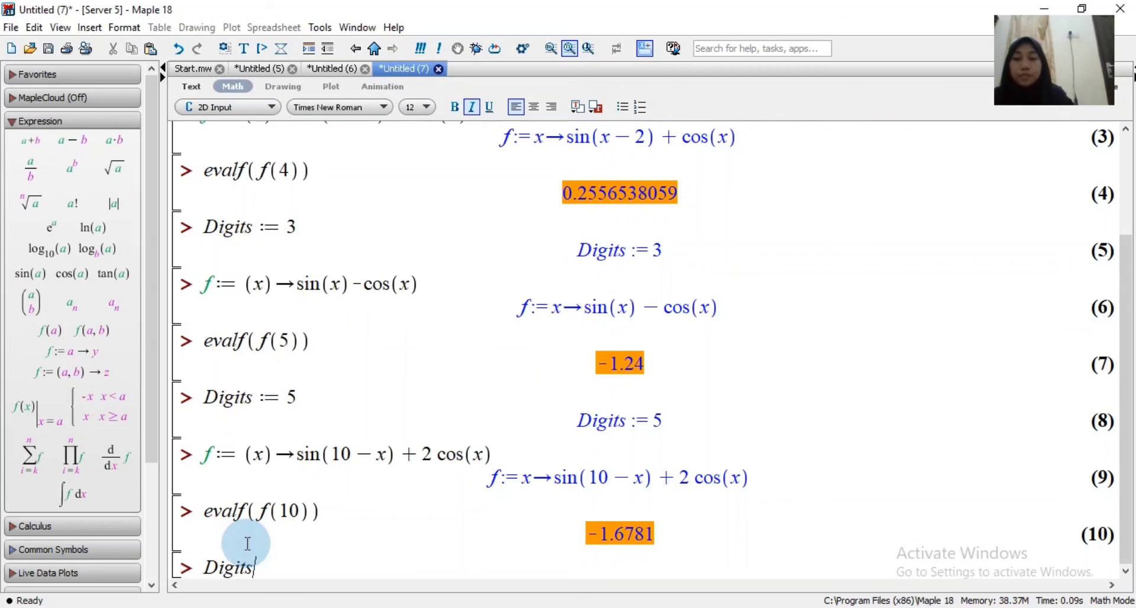
{"action": "type", "text": ":= "}
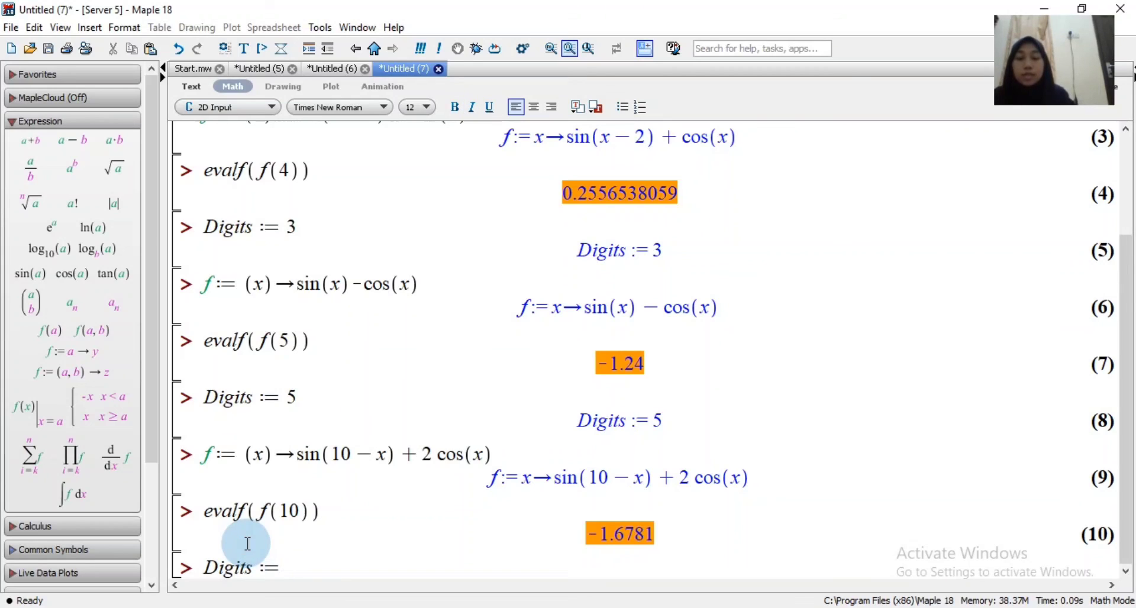
{"action": "type", "text": "7"}
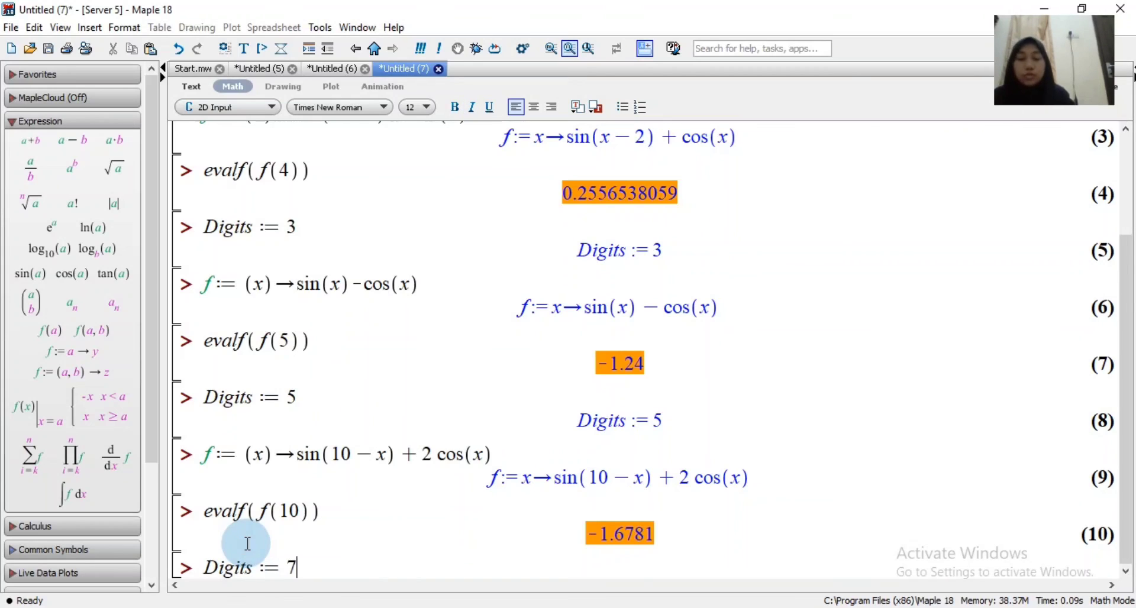
{"action": "key", "text": "Return"}
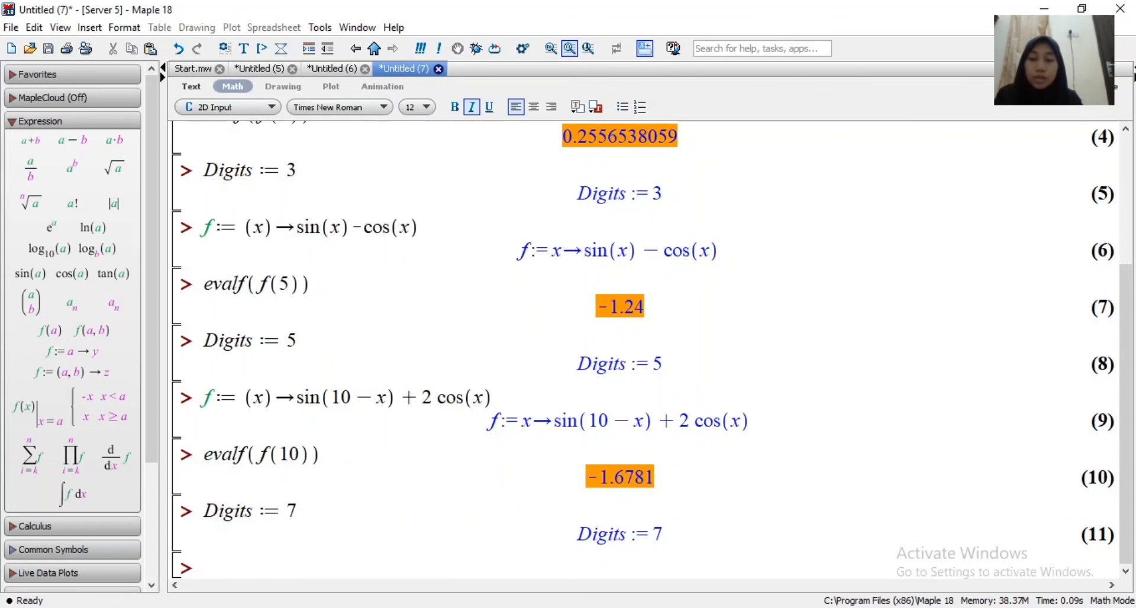
Check example 5 on the PowerPoint slide, and in Maple start a one-variable function definition for f with (x) as its argument
{"action": "mouse_move", "coordinate": [306, 607]}
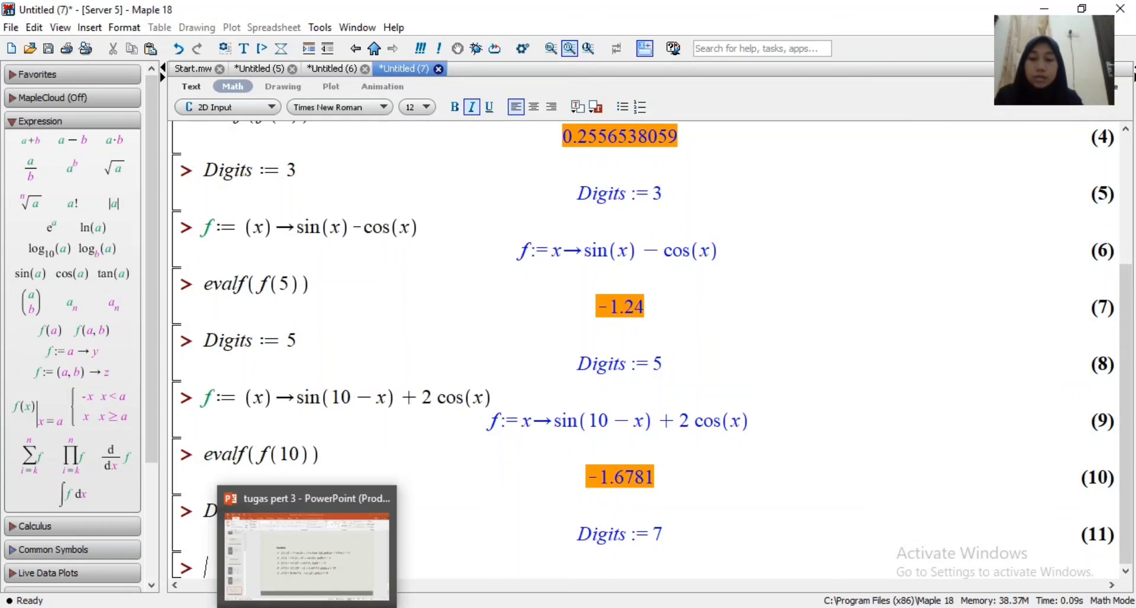
{"action": "left_click", "coordinate": [317, 572]}
{"action": "left_click", "coordinate": [441, 463]}
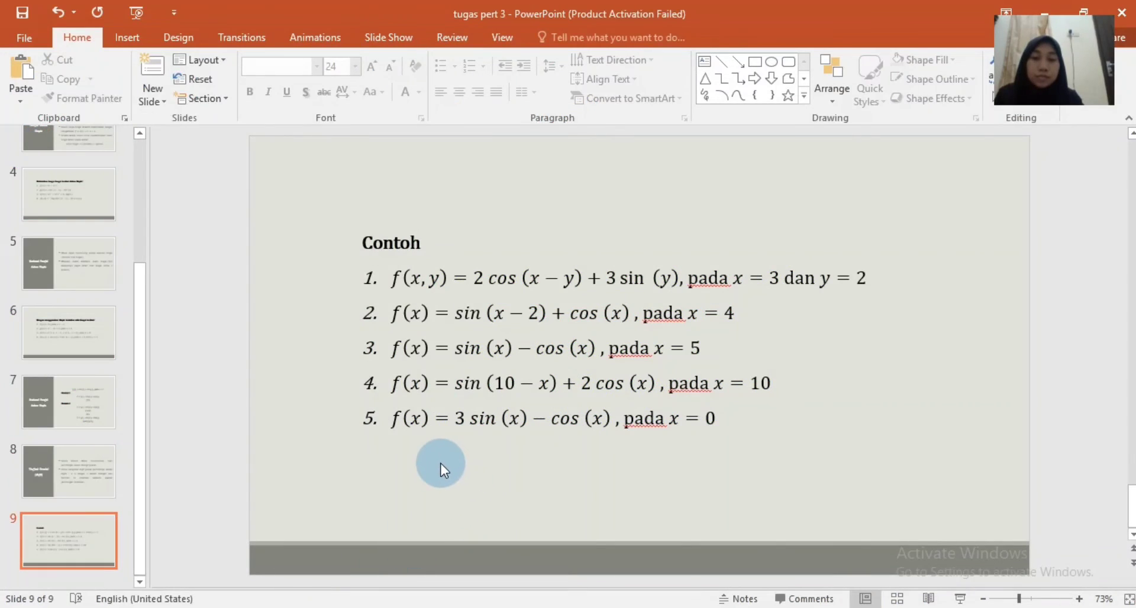
{"action": "left_click", "coordinate": [278, 607]}
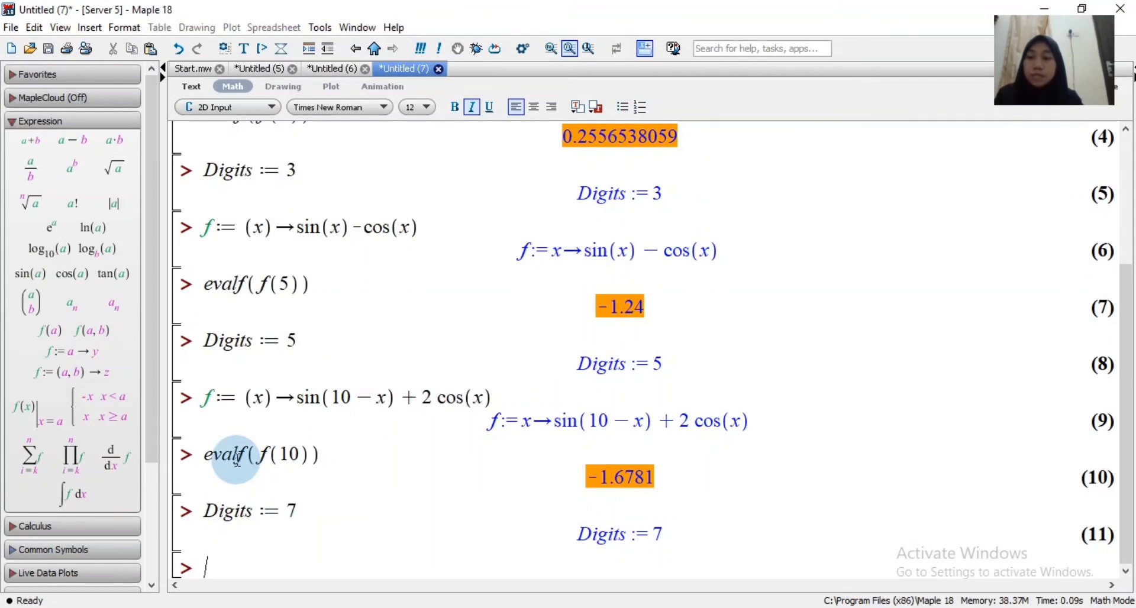
{"action": "left_click", "coordinate": [87, 358]}
{"action": "left_click", "coordinate": [272, 567]}
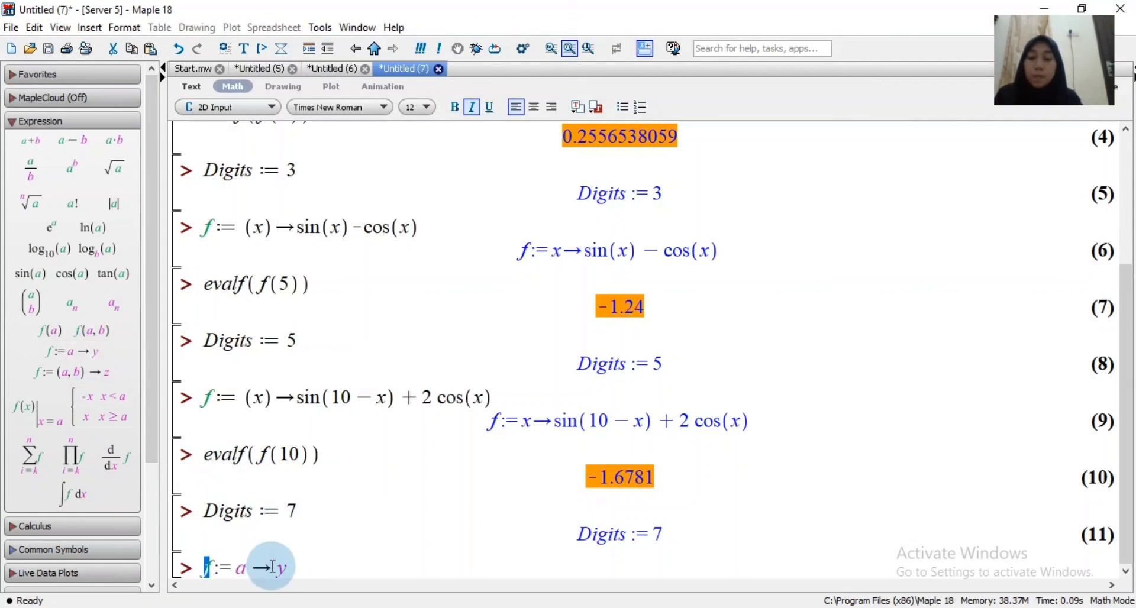
{"action": "key", "text": "Tab"}
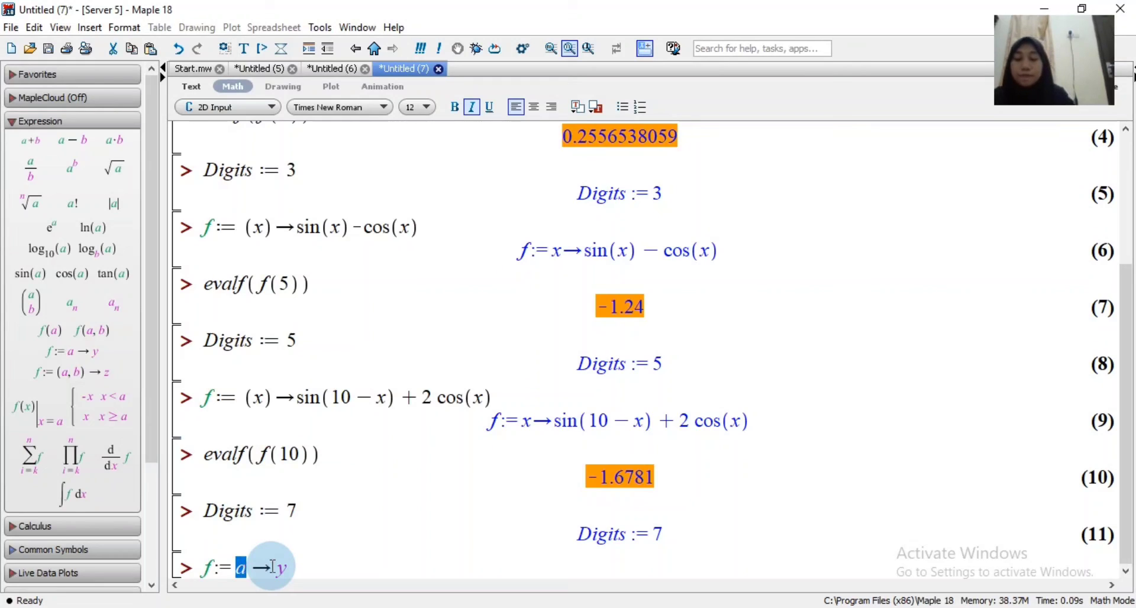
{"action": "type", "text": "(x0"}
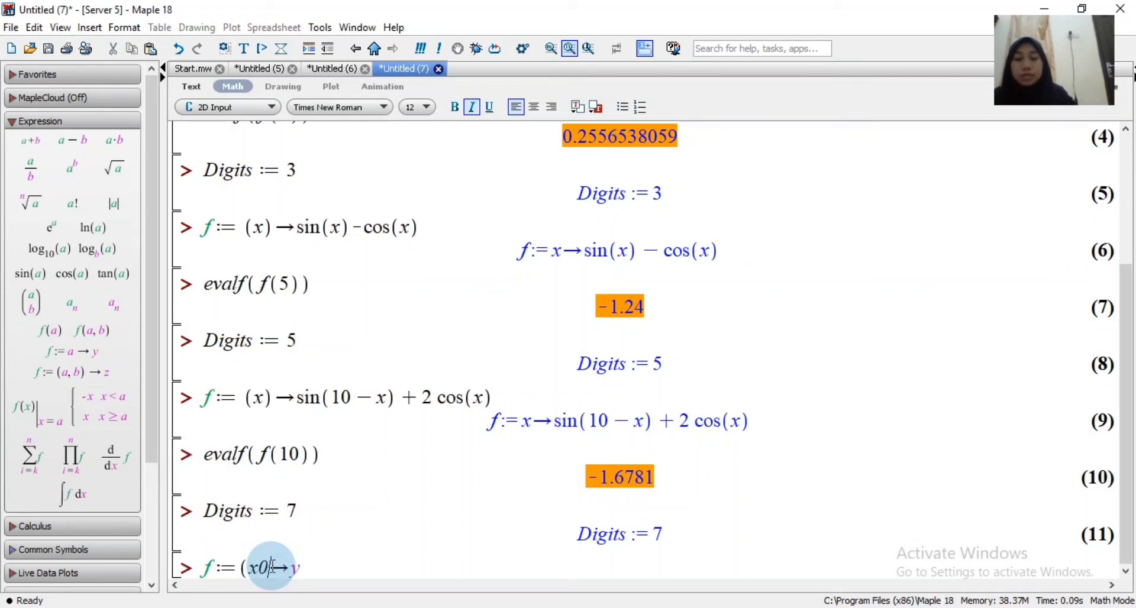
{"action": "key", "text": "BackSpace"}
{"action": "type", "text": ")"}
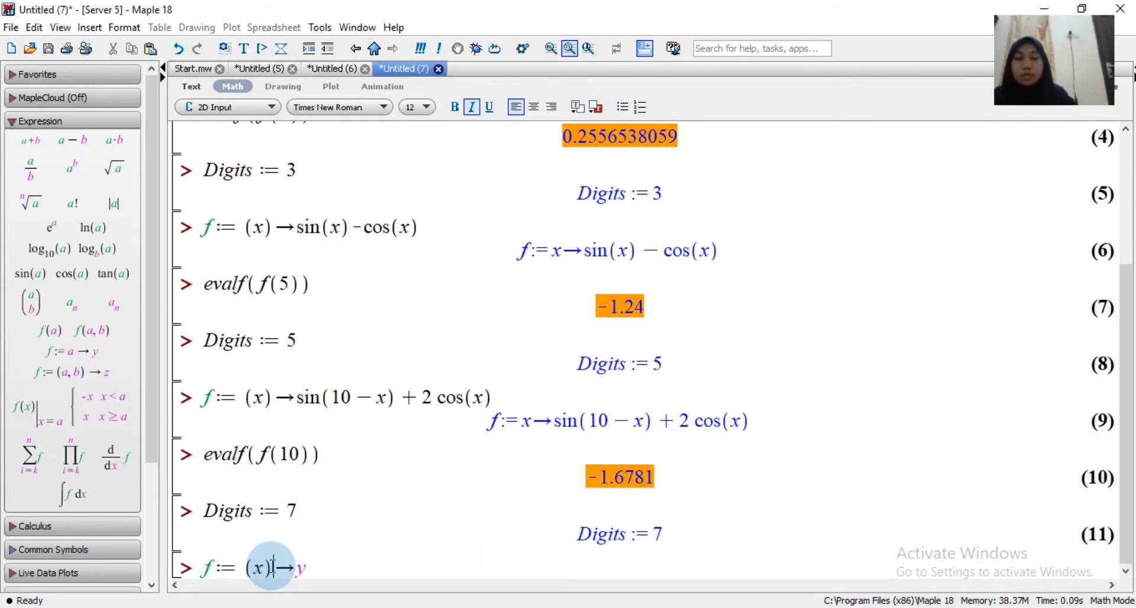
{"action": "key", "text": "Tab"}
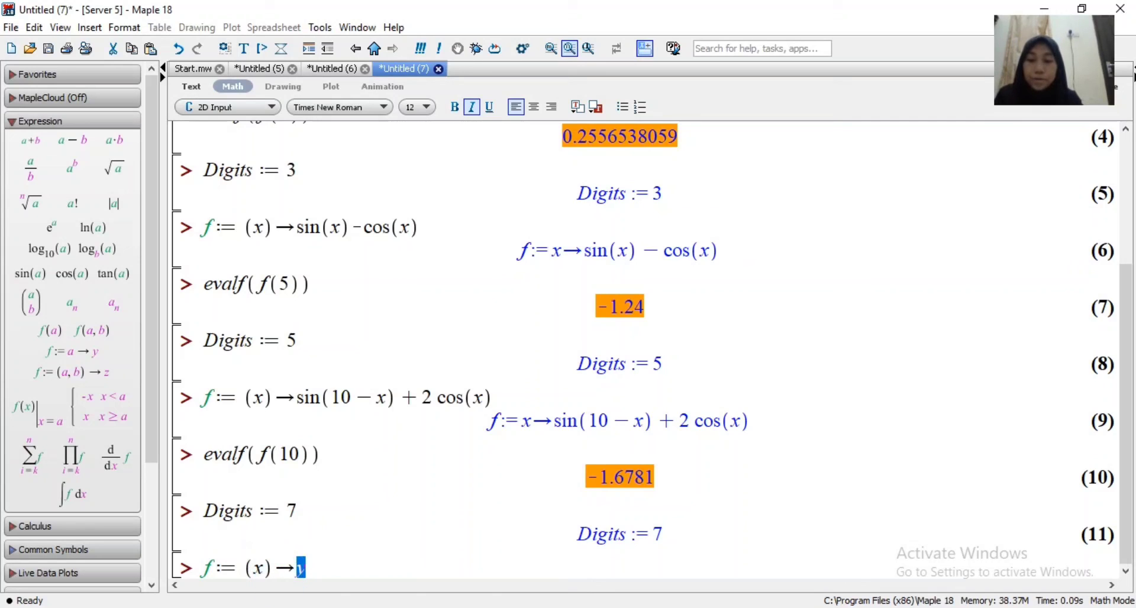
Recheck example 5 on the PowerPoint slide and enter 3 sin(x) as the first term of the function in Maple
{"action": "key", "text": "alt+Tab"}
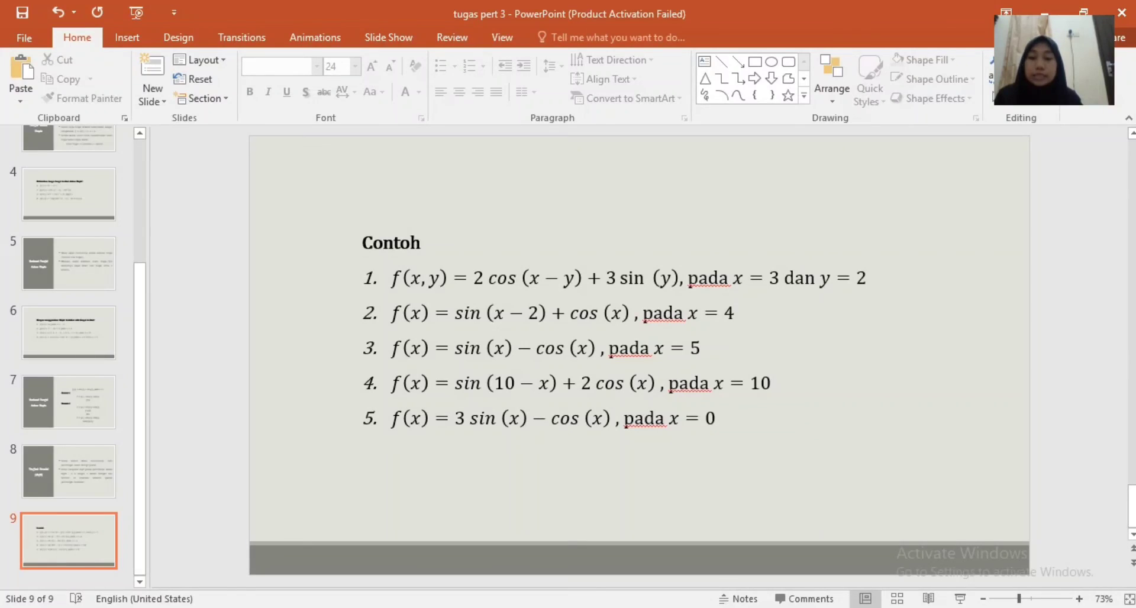
{"action": "key", "text": "alt+Tab"}
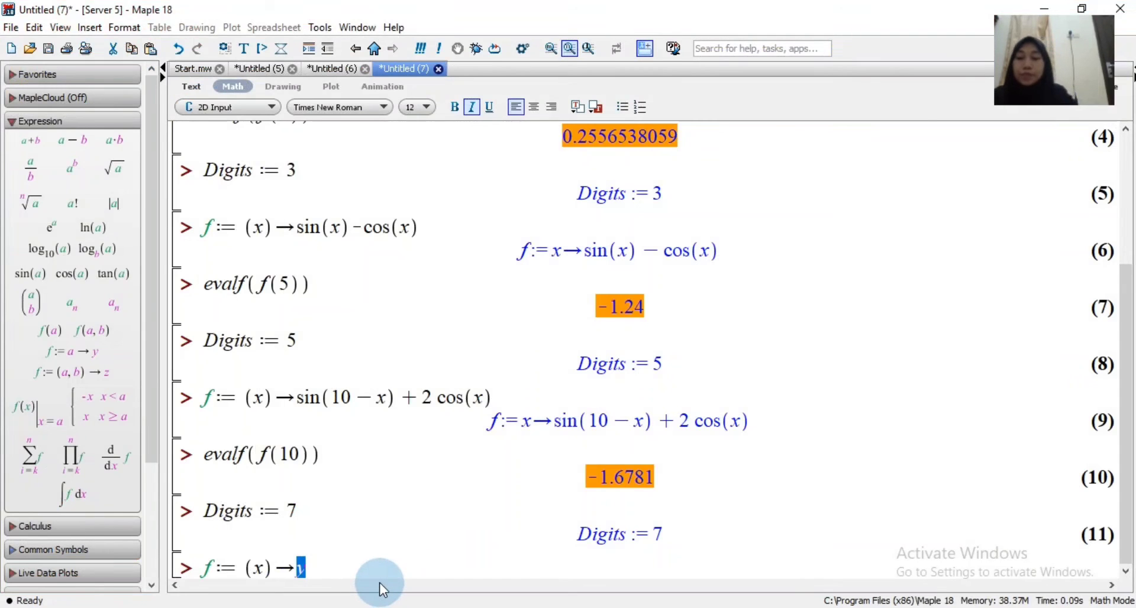
{"action": "type", "text": "3"}
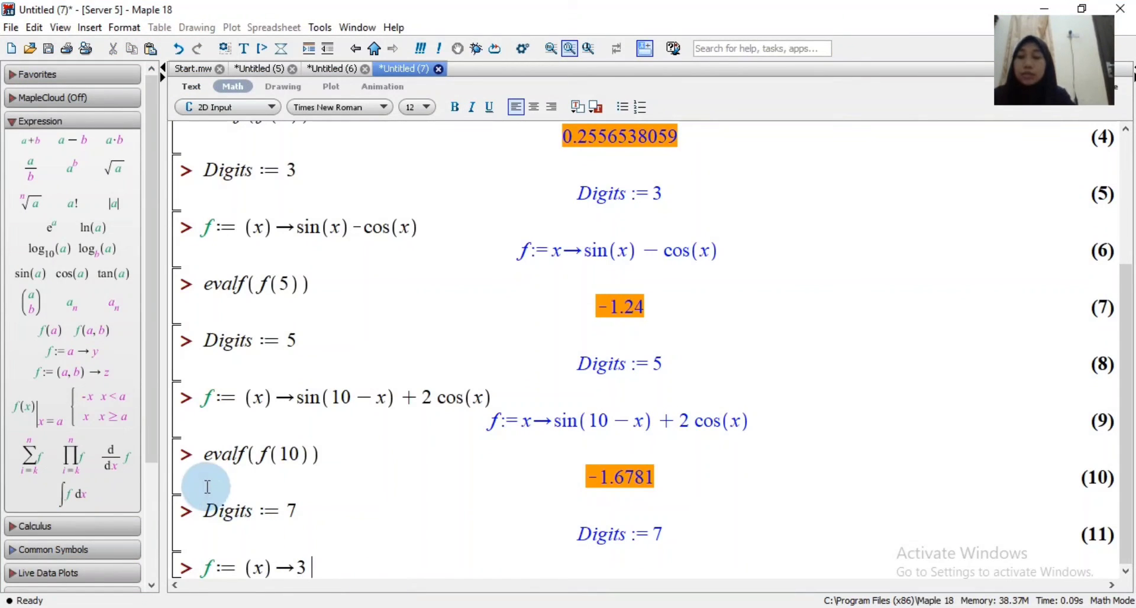
{"action": "left_click", "coordinate": [38, 273]}
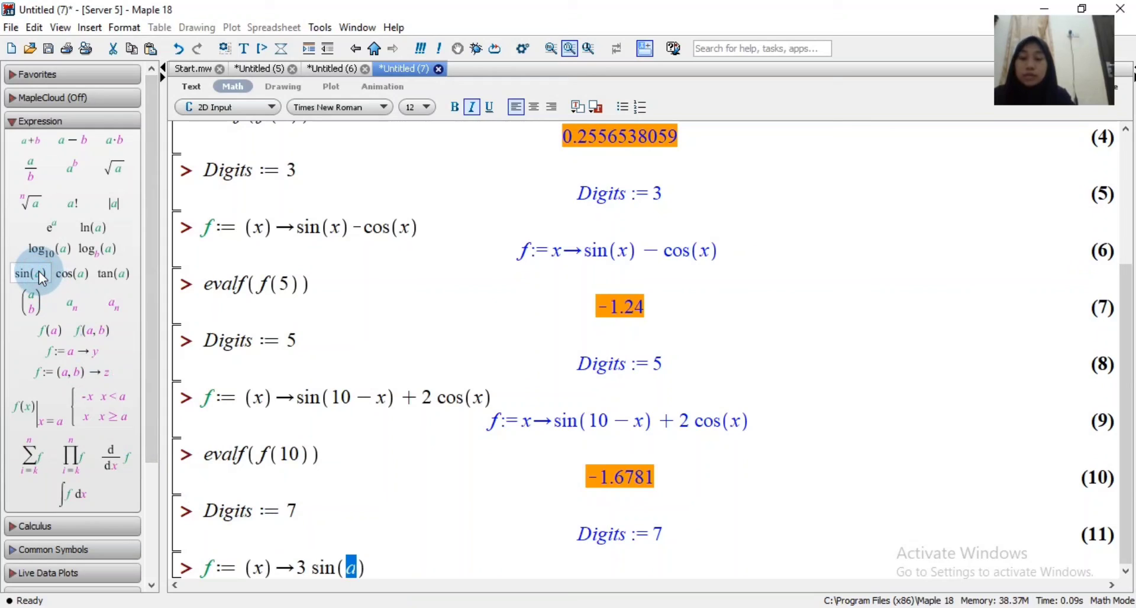
{"action": "type", "text": "x"}
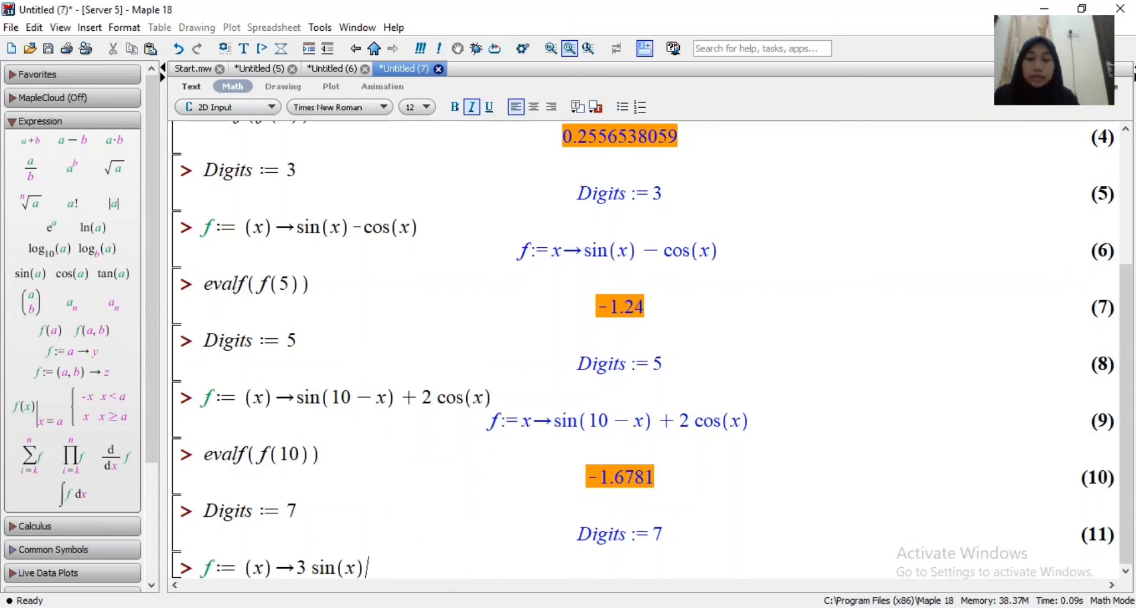
Consult the PowerPoint slide again, complete the Maple definition with -cos(x) after the sine term, and evaluate it
{"action": "key", "text": "alt+Tab"}
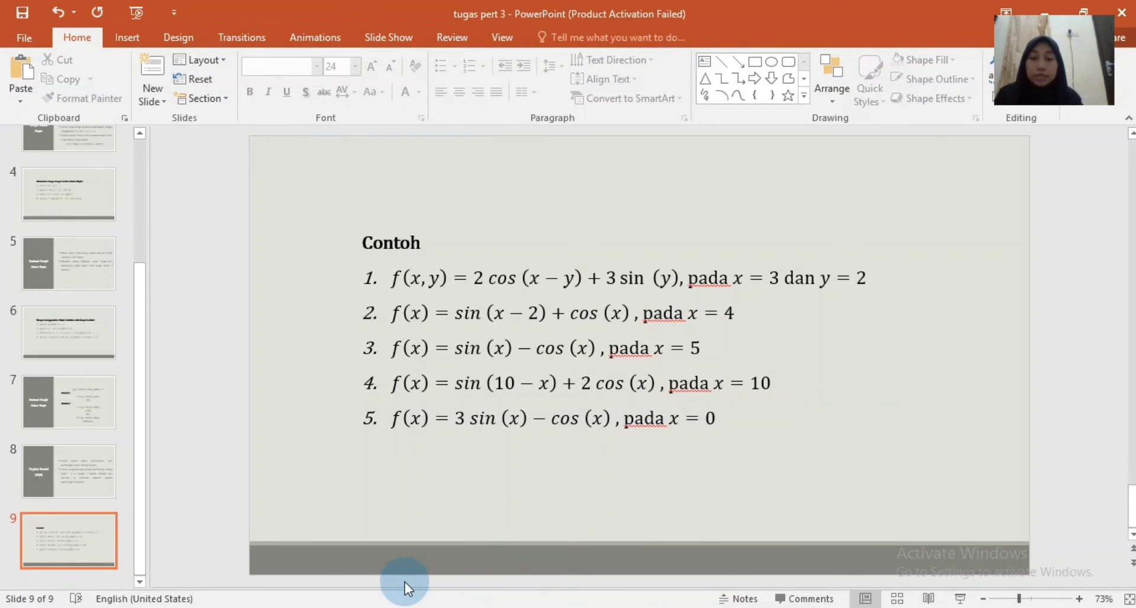
{"action": "key", "text": "alt+Tab"}
{"action": "left_click", "coordinate": [404, 565]}
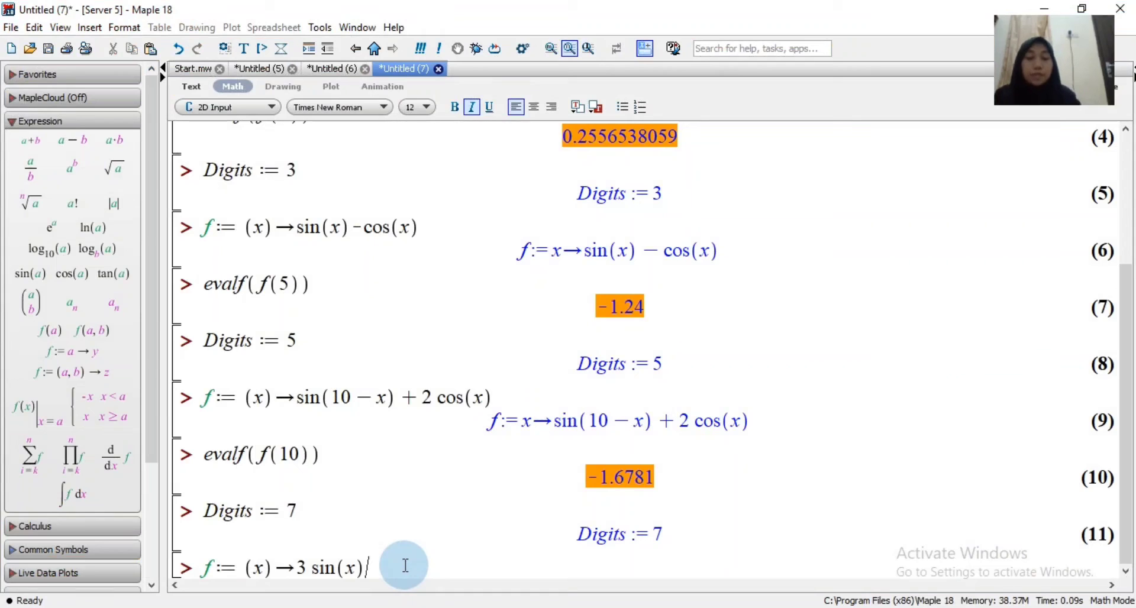
{"action": "type", "text": "-"}
{"action": "left_click", "coordinate": [65, 273]}
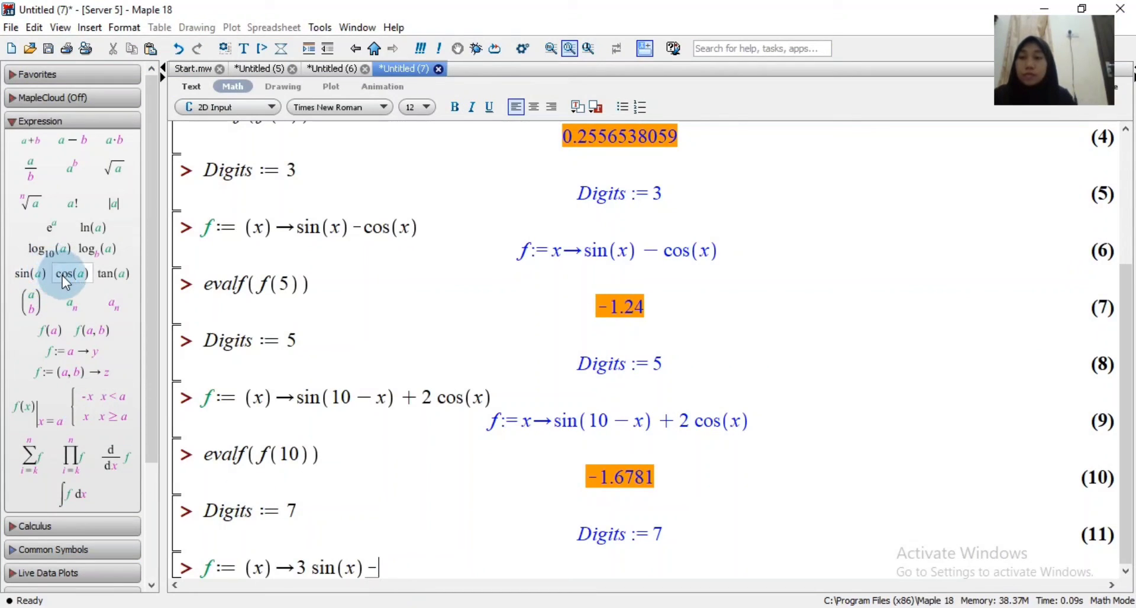
{"action": "type", "text": "x"}
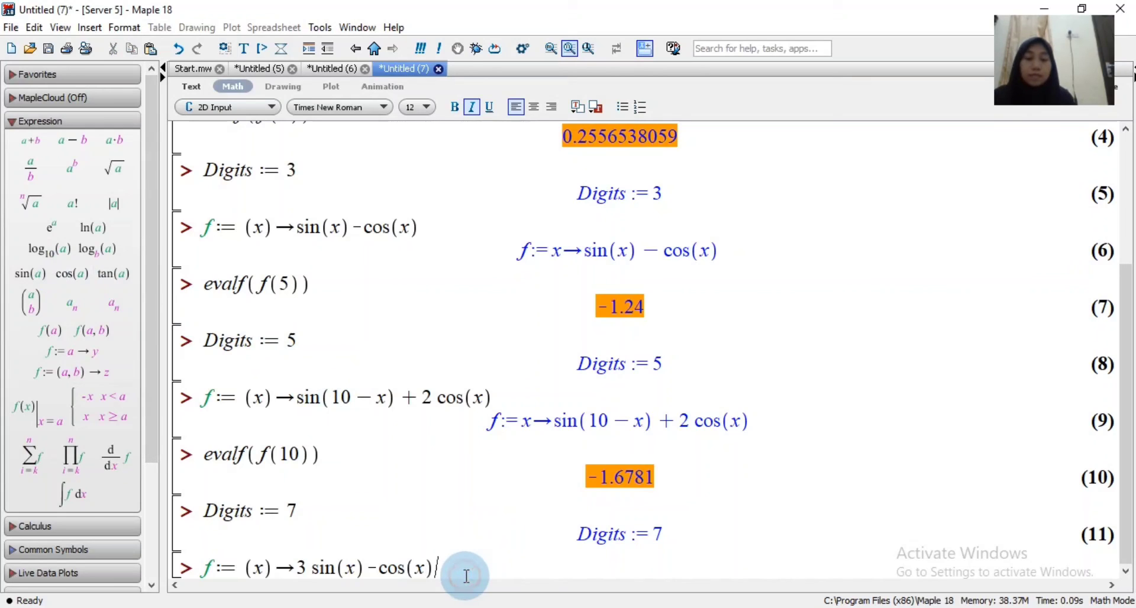
{"action": "key", "text": "Return"}
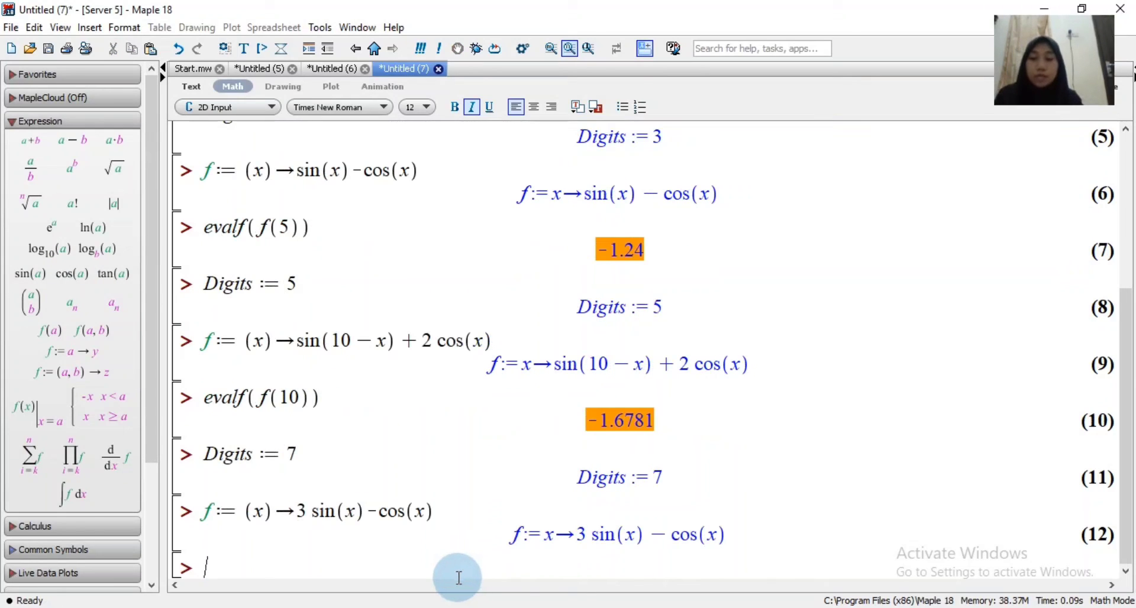
Check the x value for example 5 on the PowerPoint slide and evaluate evalf(f(0)) in Maple
{"action": "key", "text": "alt+Tab"}
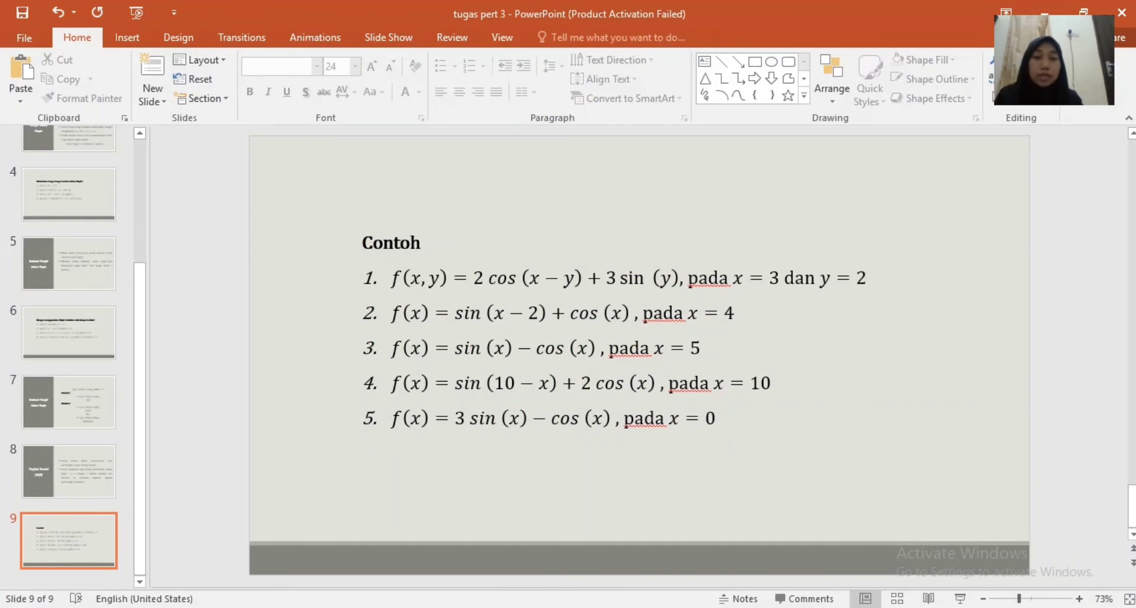
{"action": "key", "text": "alt+Tab"}
{"action": "left_click", "coordinate": [336, 582]}
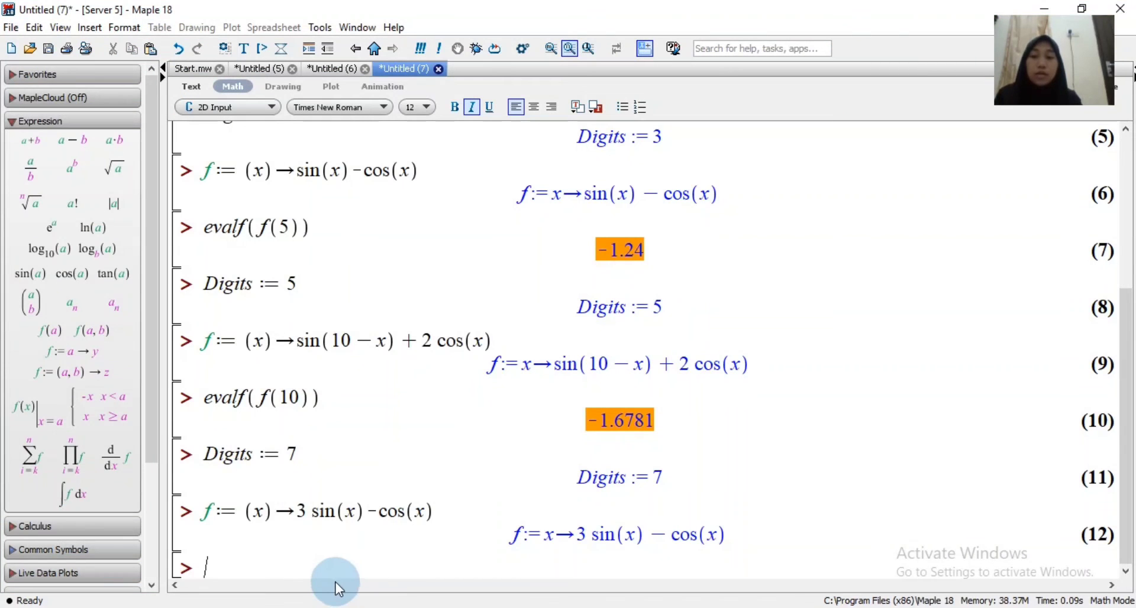
{"action": "type", "text": "eval"}
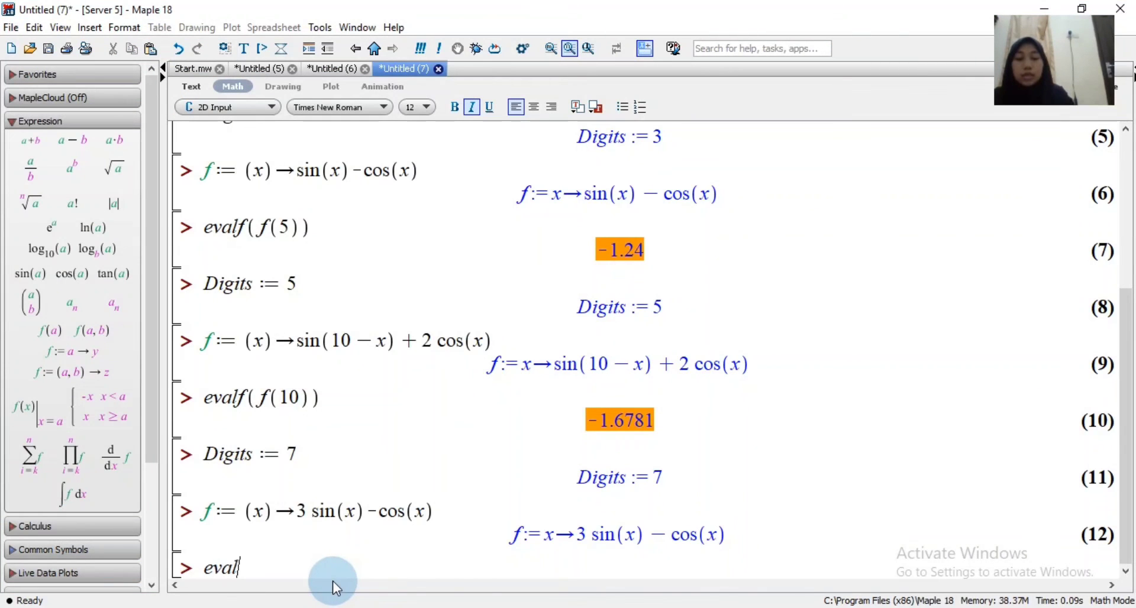
{"action": "type", "text": "f(f("}
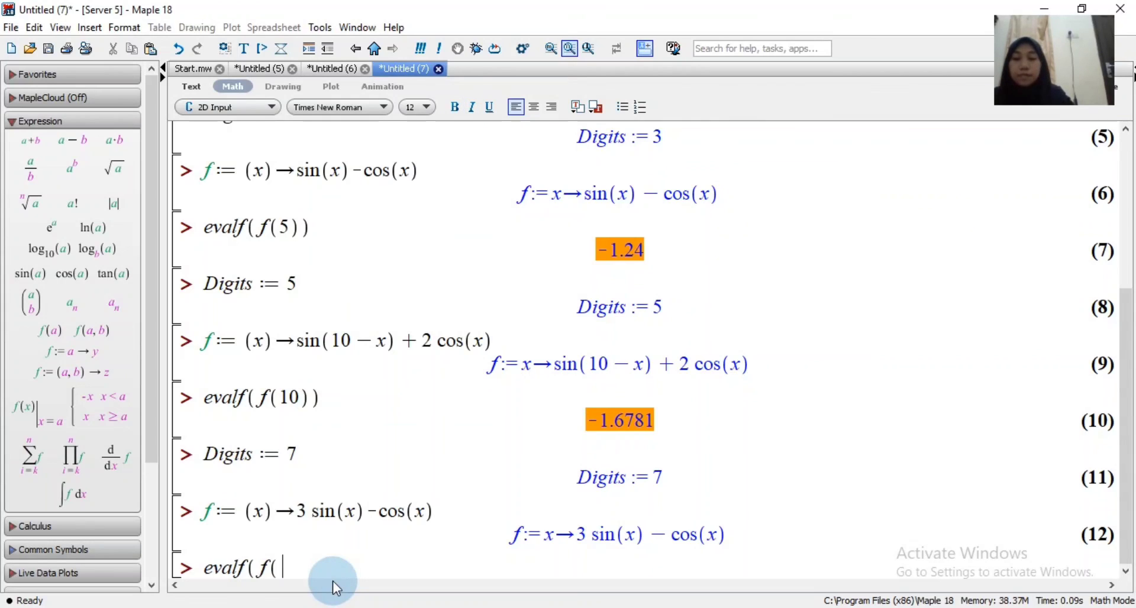
{"action": "type", "text": "0("}
{"action": "key", "text": "BackSpace"}
{"action": "type", "text": ")"}
{"action": "key", "text": "Return"}
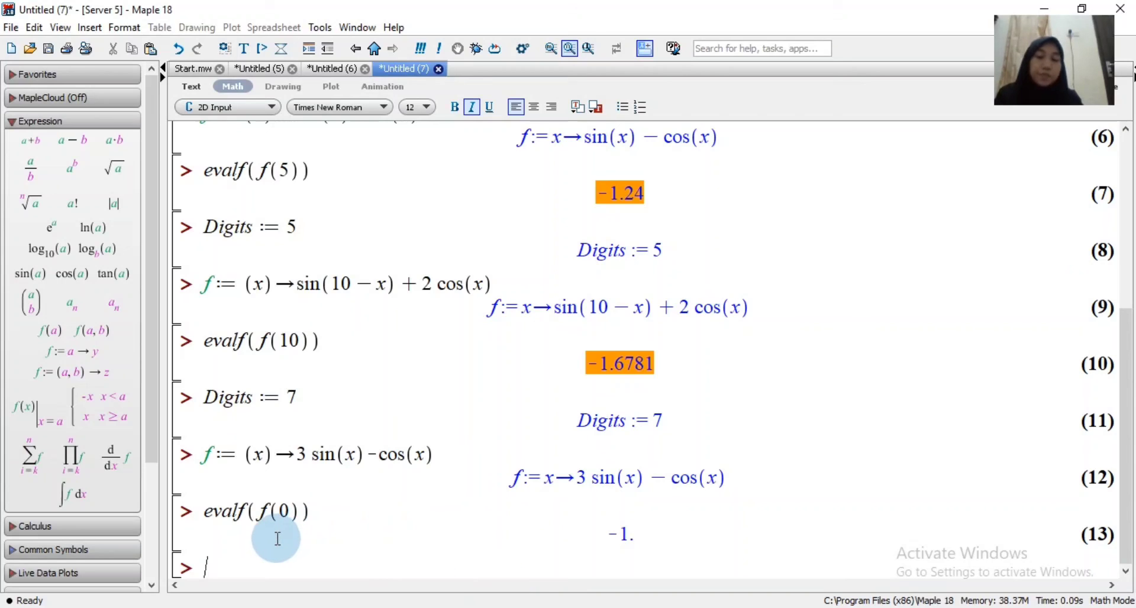
Highlight the numeric result of evalf(f(0)) in golden yellow and deselect it
{"action": "left_click", "coordinate": [634, 536]}
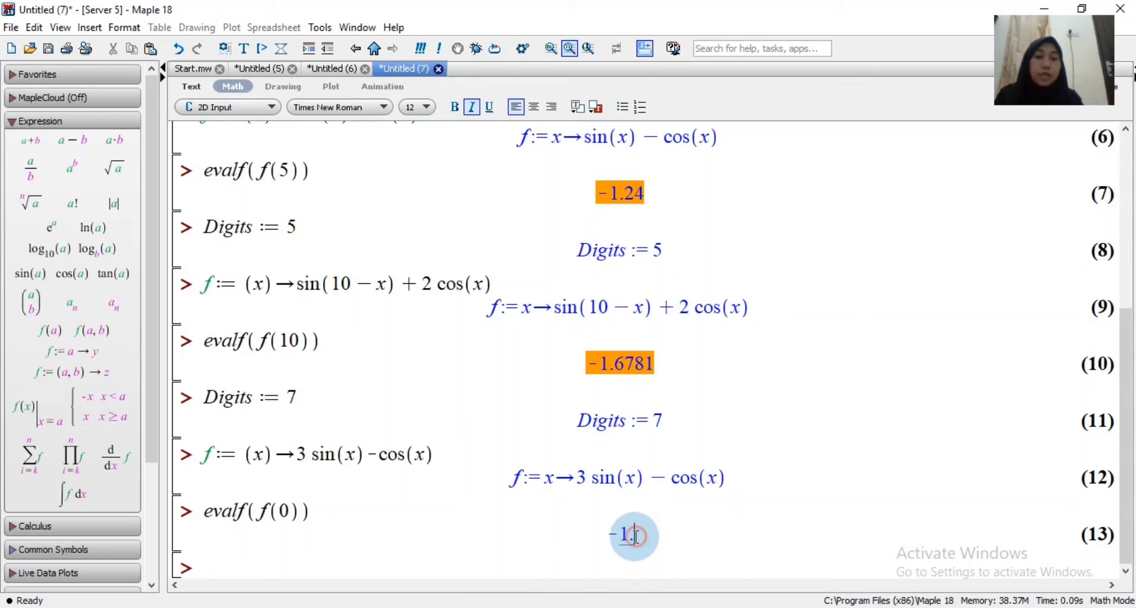
{"action": "left_click_drag", "start_coordinate": [634, 536], "coordinate": [613, 534]}
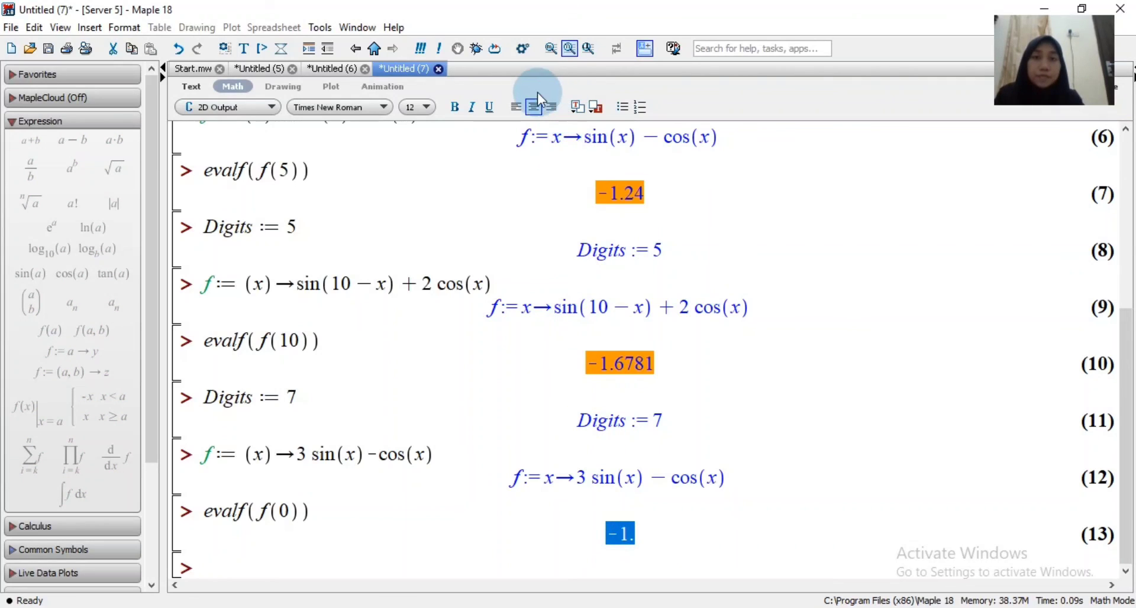
{"action": "left_click", "coordinate": [598, 110]}
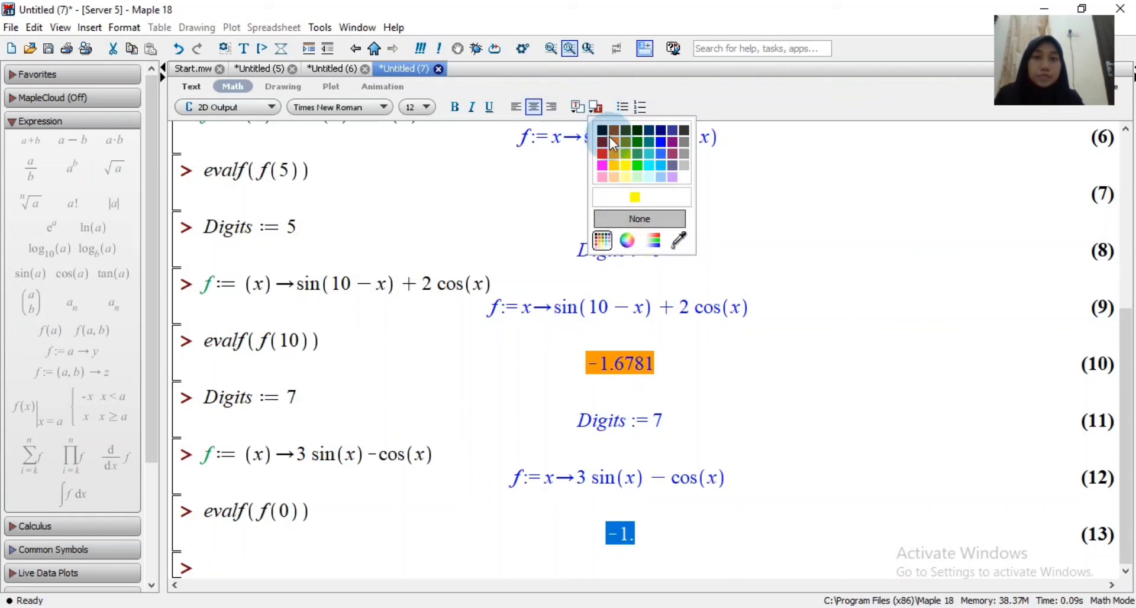
{"action": "left_click", "coordinate": [615, 167]}
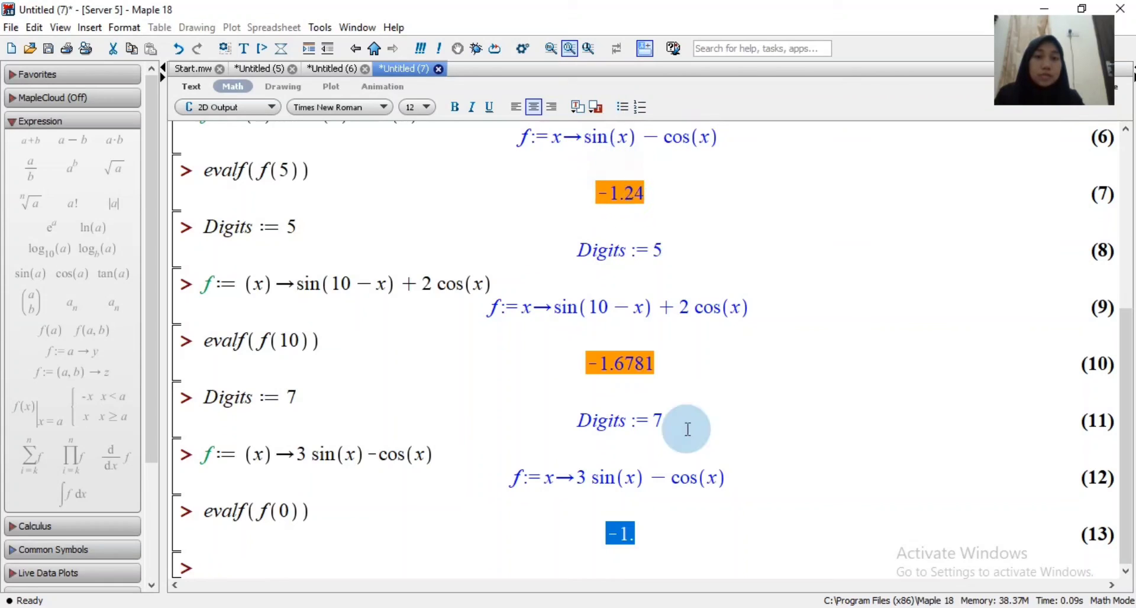
{"action": "left_click", "coordinate": [700, 556]}
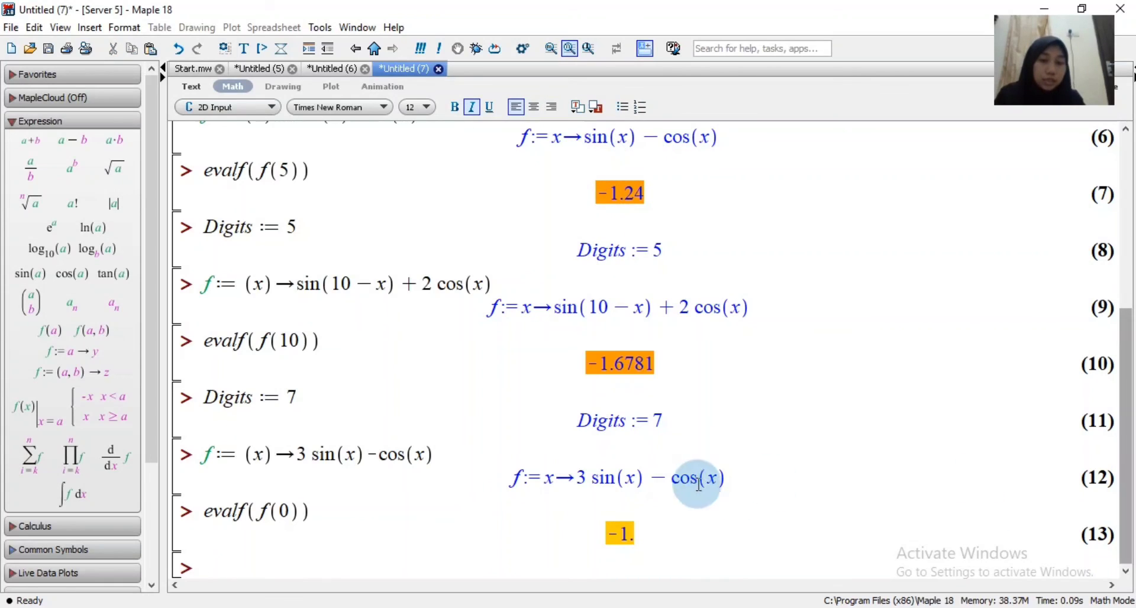
{"action": "left_click_drag", "start_coordinate": [634, 536], "coordinate": [604, 529]}
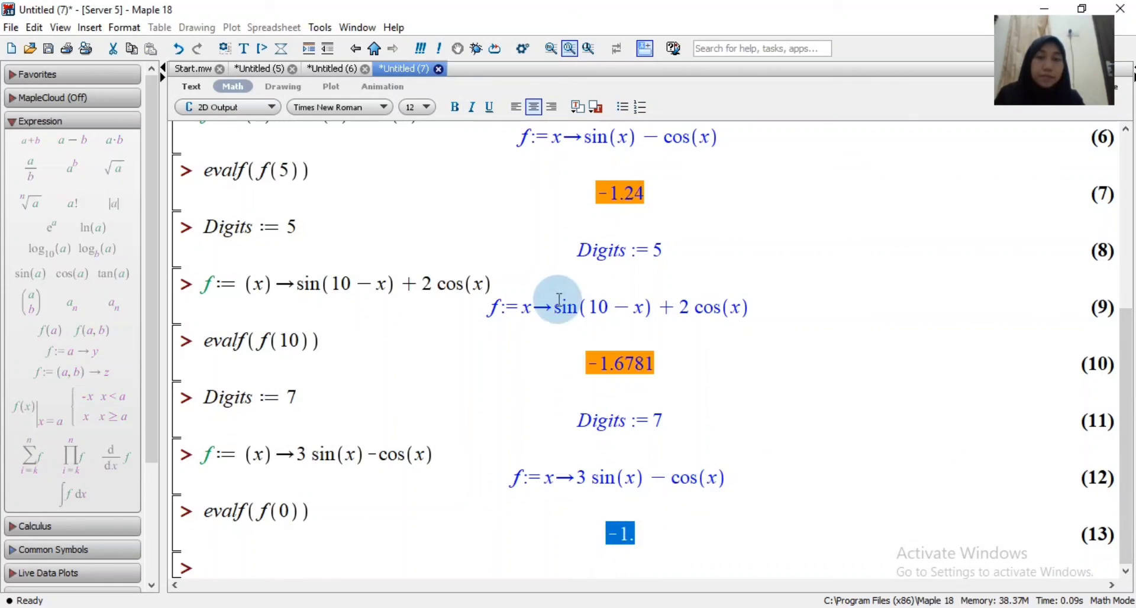
{"action": "left_click", "coordinate": [801, 481]}
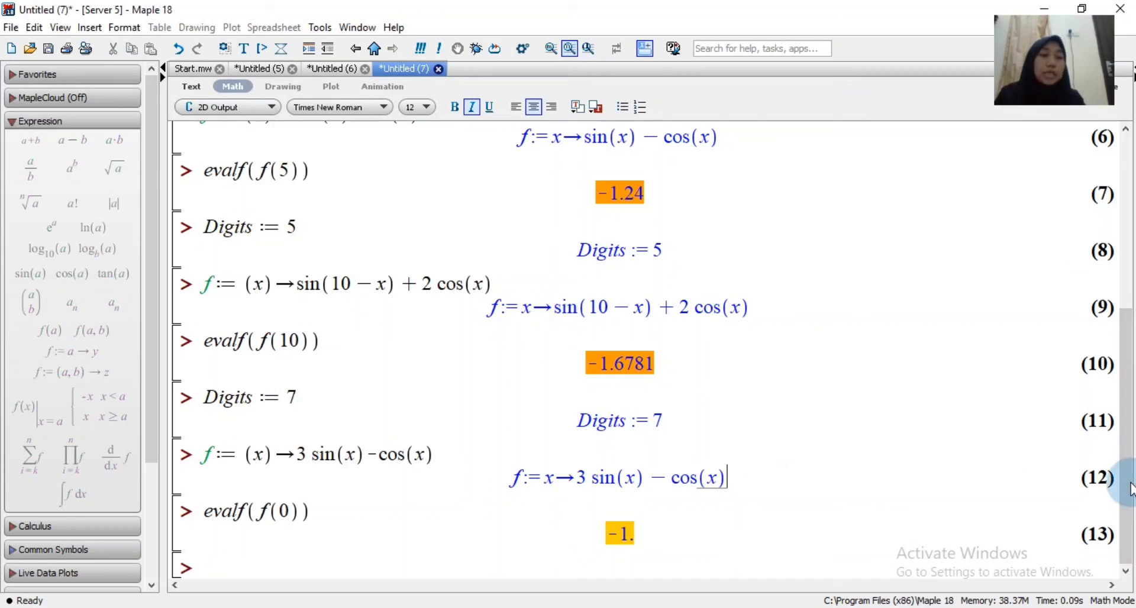
Go back to the beginning of the worksheet to review the first function definitions and their highlighted results
{"action": "left_click_drag", "start_coordinate": [1126, 482], "coordinate": [1129, 547]}
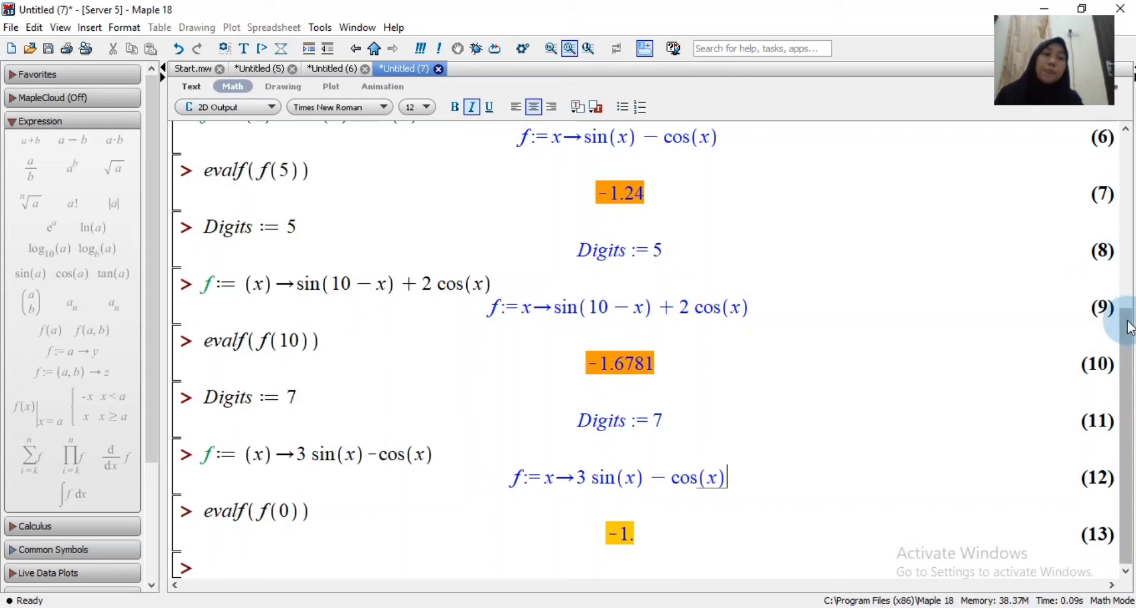
{"action": "left_click", "coordinate": [1129, 255]}
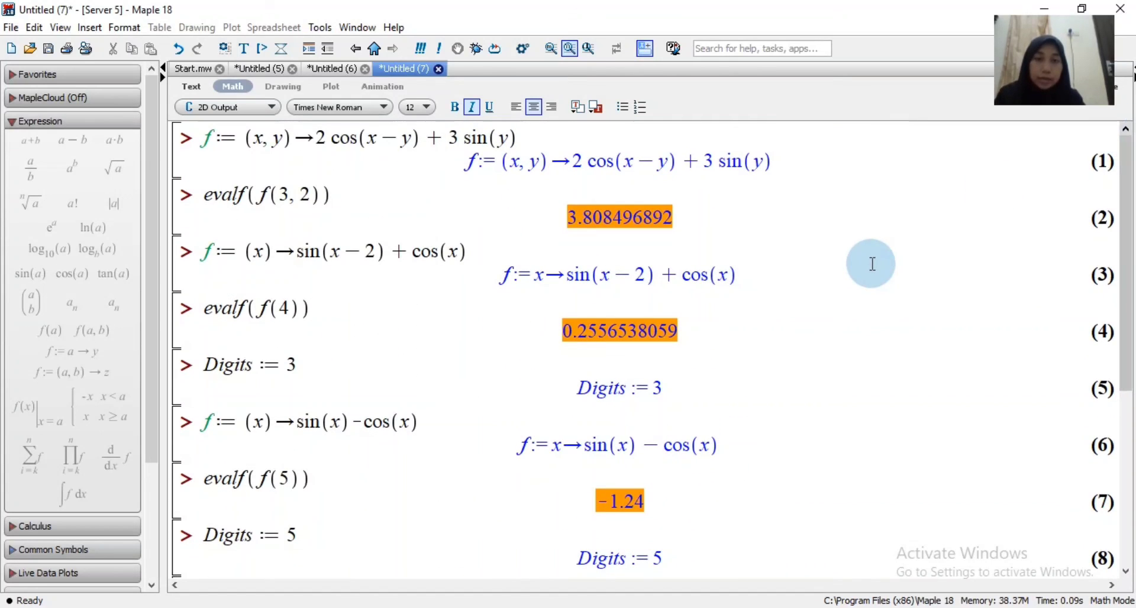